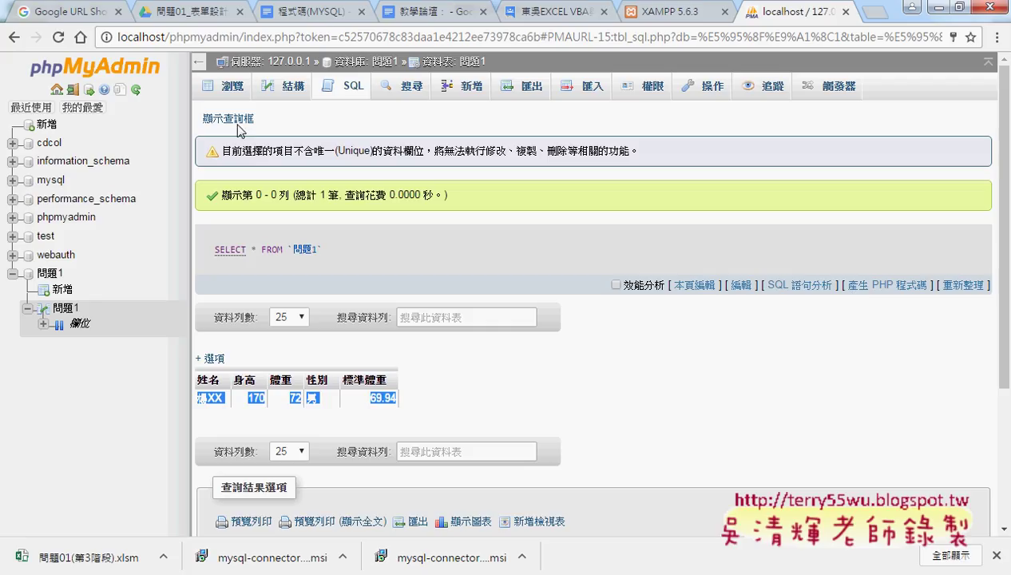
- Go to the server home, list recent tables and browse the rows of 問題1
click(57, 90)
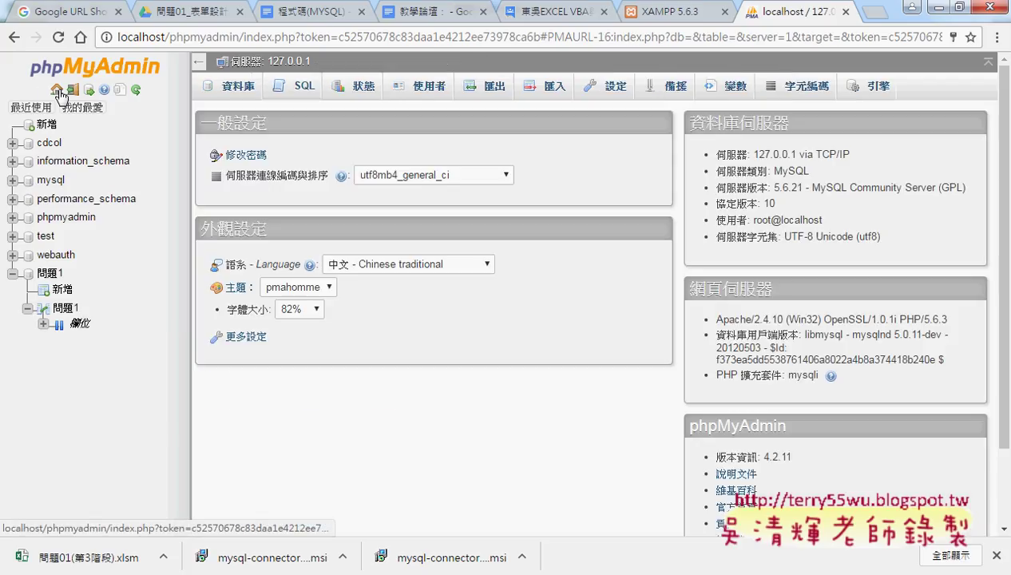
click(304, 89)
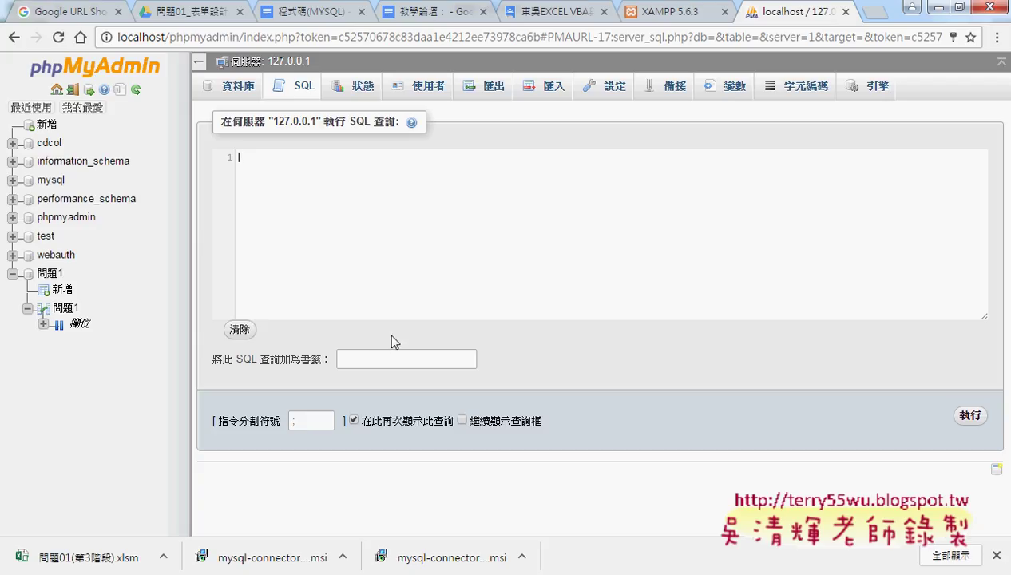
click(56, 107)
click(72, 310)
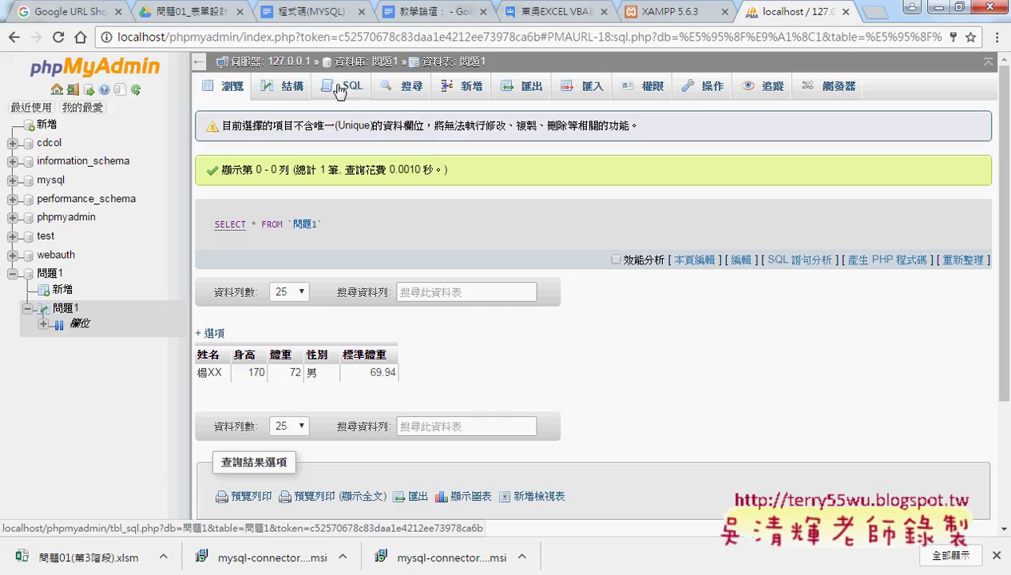
- Circle the SQL tab, arrow it to 問題1, clear the marks and open its SQL editor
click(339, 89)
drag(343, 92, 252, 135)
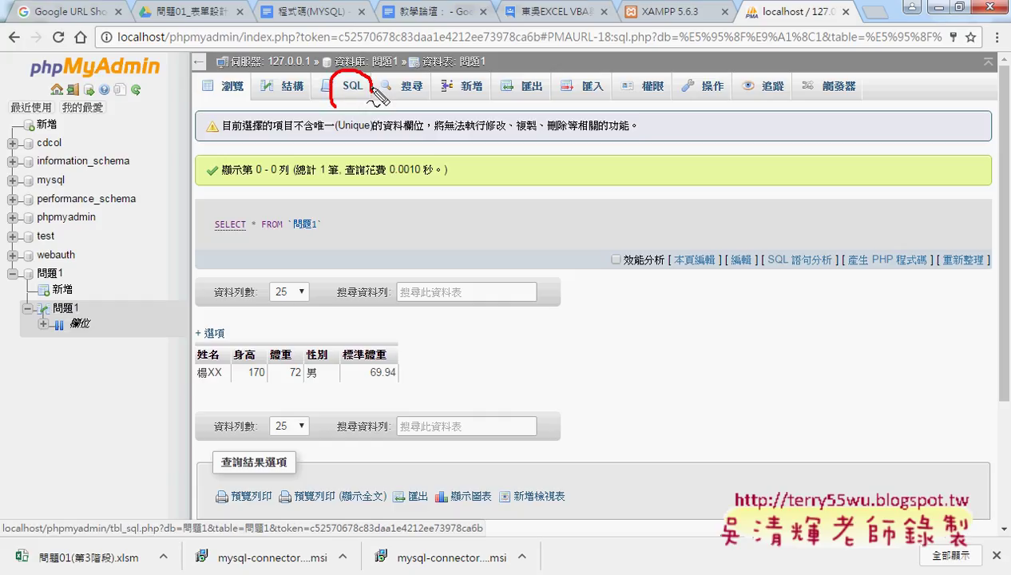
mouse_move(254, 136)
mouse_down()
mouse_move(119, 294)
mouse_move(80, 313)
mouse_up()
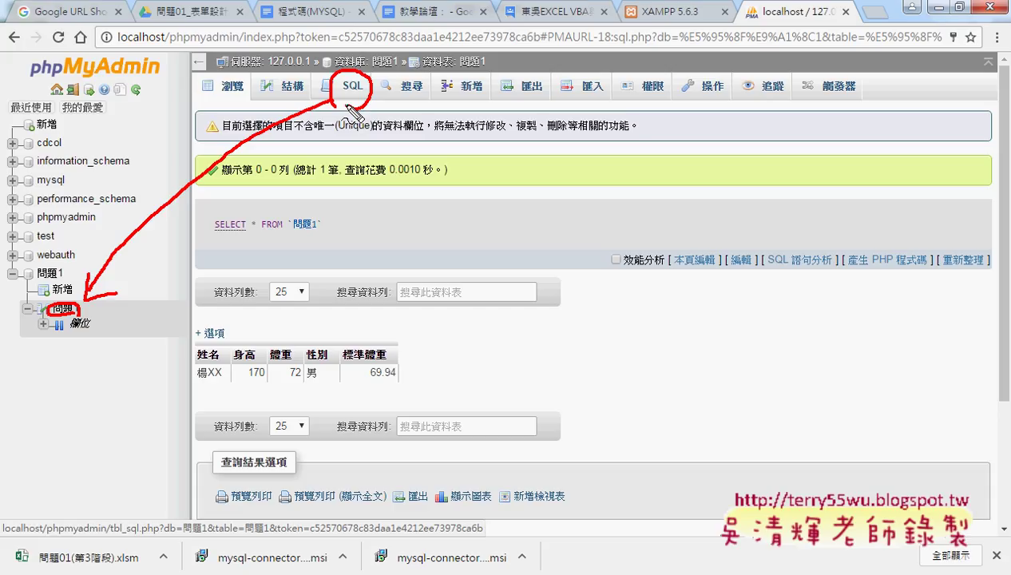
key(Escape)
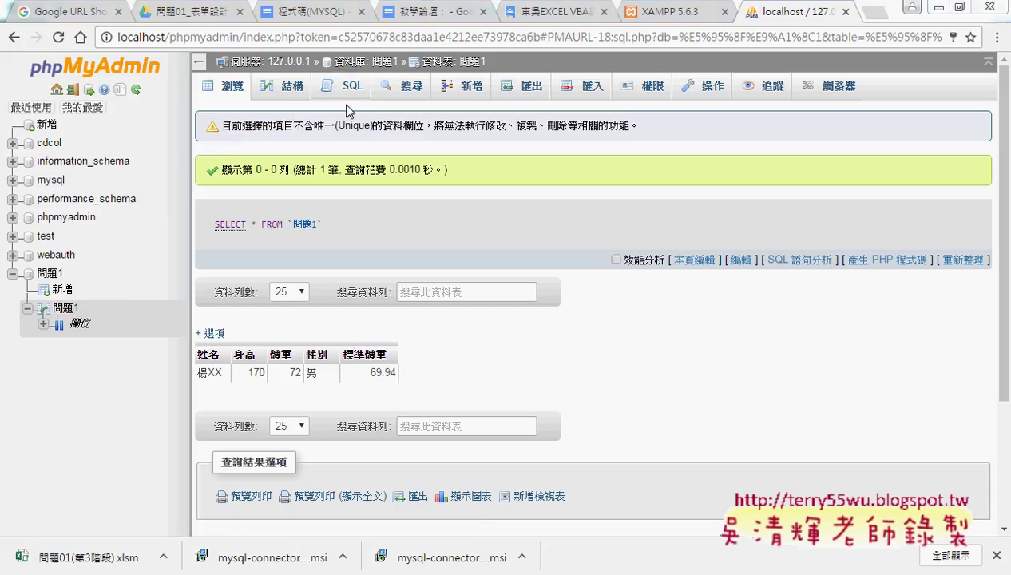
click(350, 88)
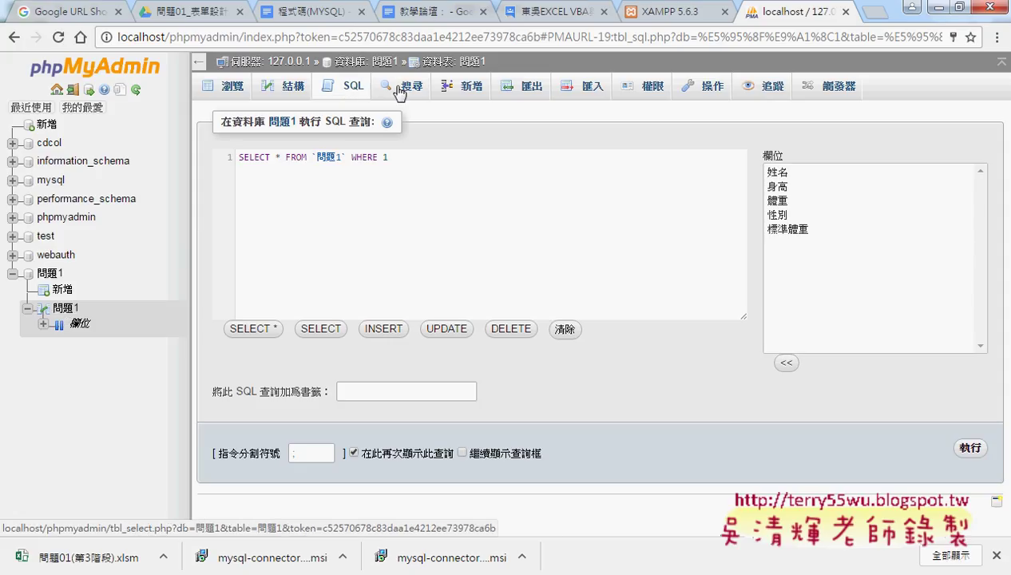
- Open the 問題1 export page and review the format list, keeping SQL selected
click(523, 94)
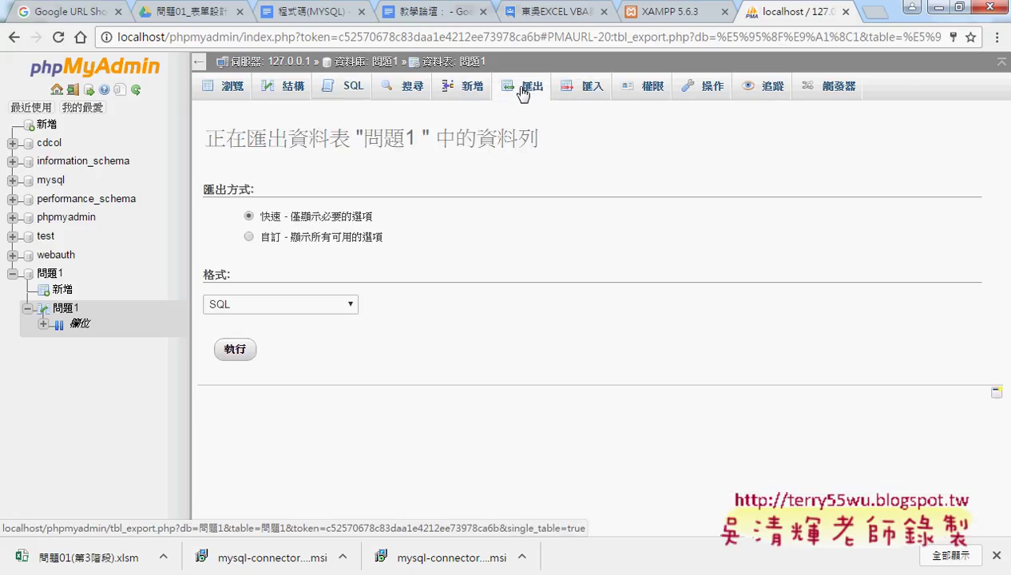
click(352, 305)
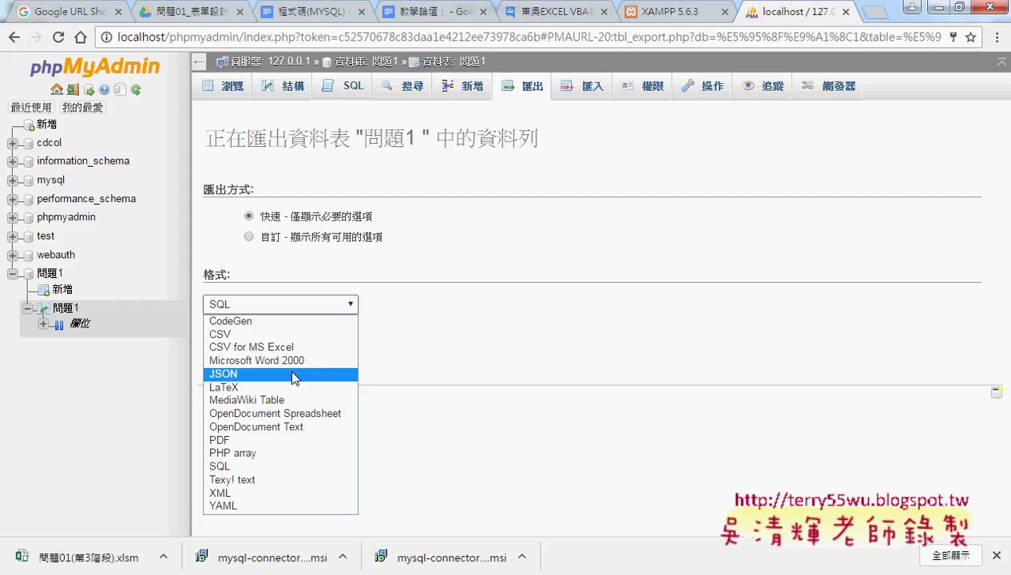
click(540, 346)
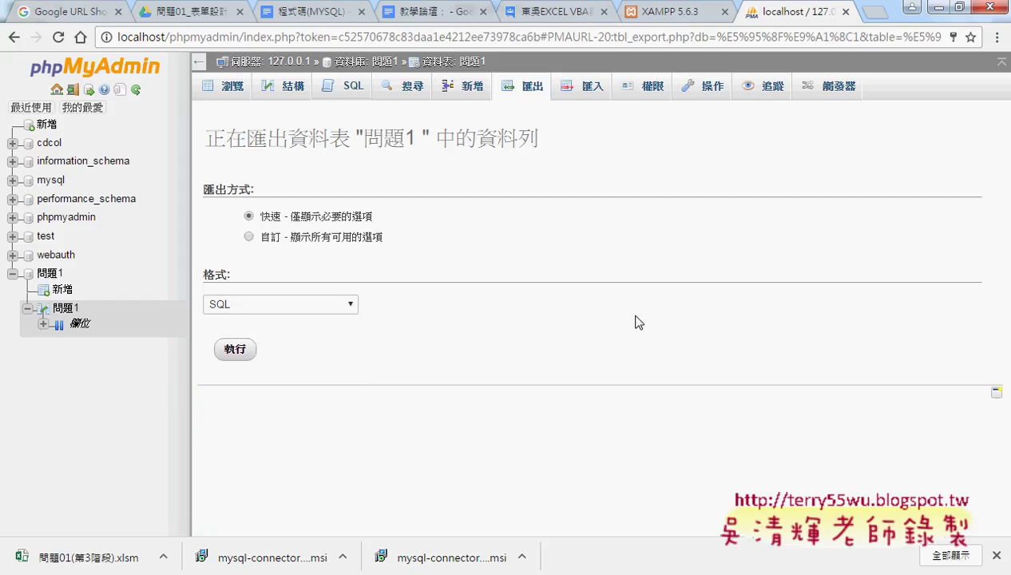
- Load the INSERT template for 問題1 and highlight its table name and value placeholders
click(345, 86)
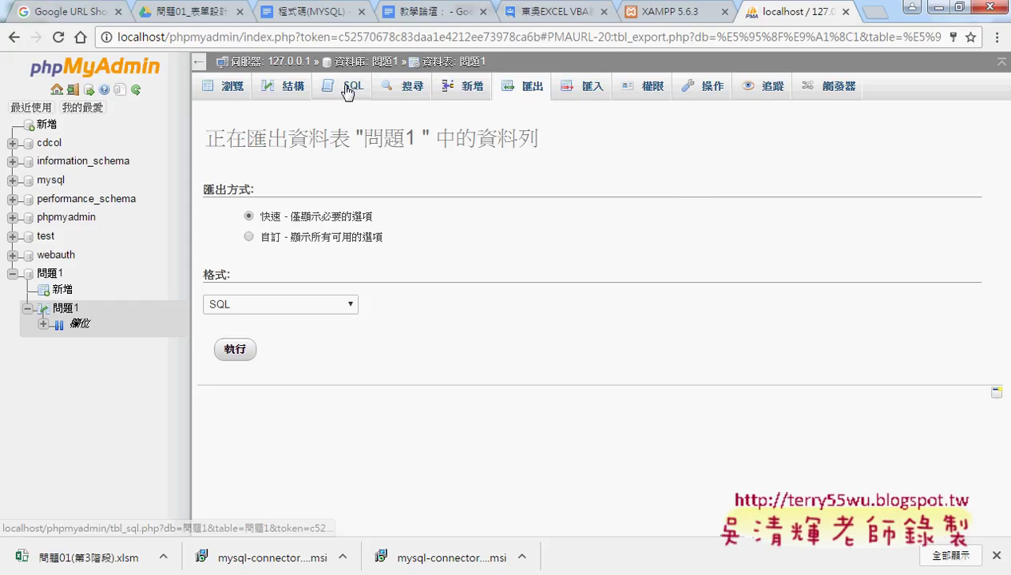
click(384, 330)
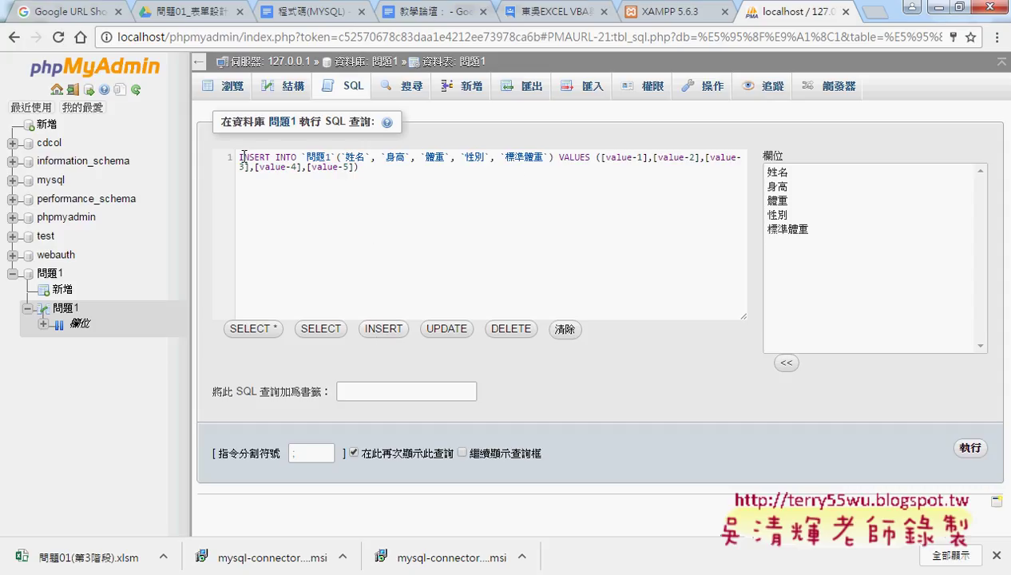
drag(302, 156, 536, 161)
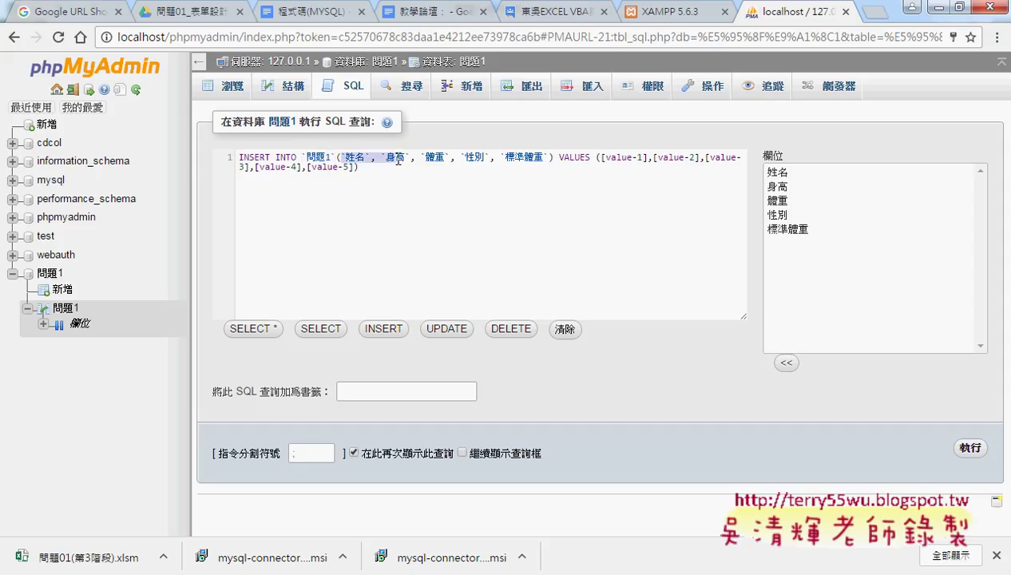
click(565, 157)
drag(600, 159, 604, 169)
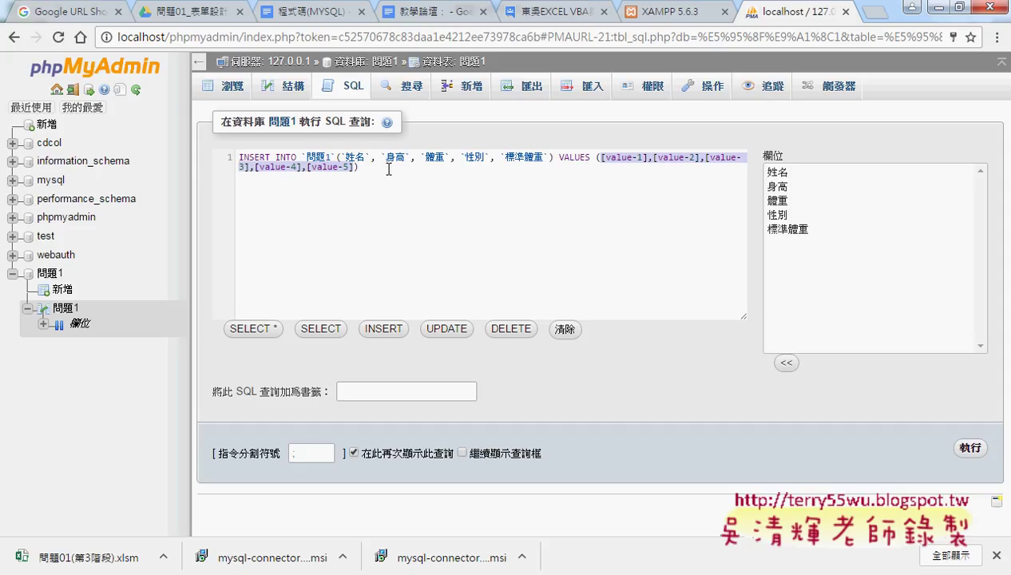
- Preview the UPDATE and DELETE templates, highlight WHERE 1, then reload the SQL editor
click(447, 329)
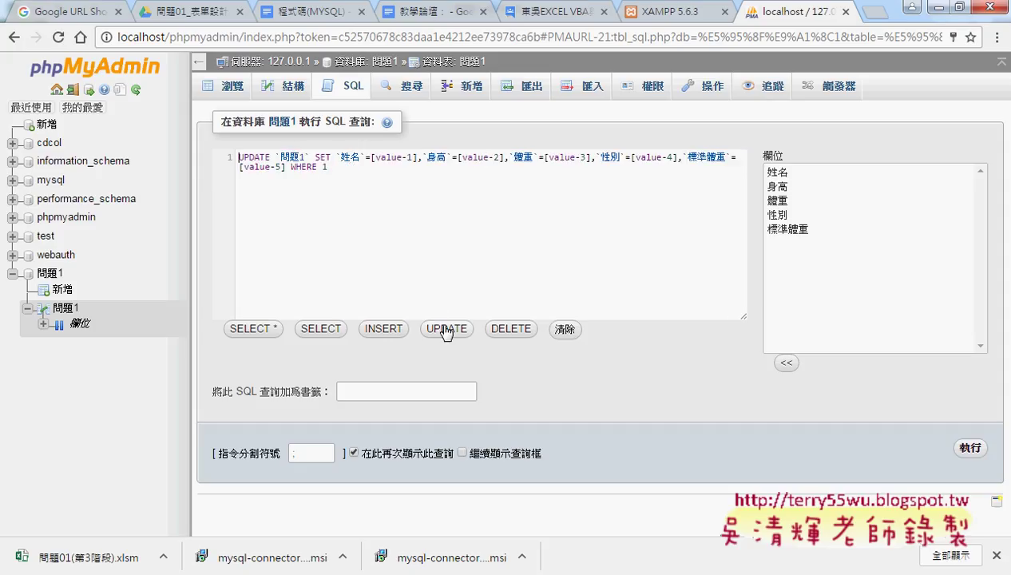
click(511, 330)
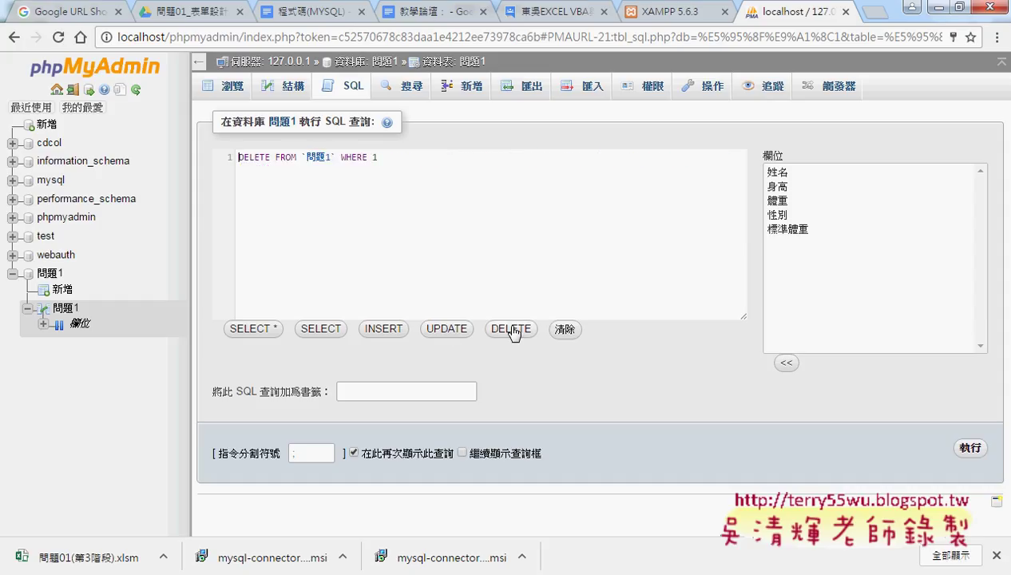
click(455, 332)
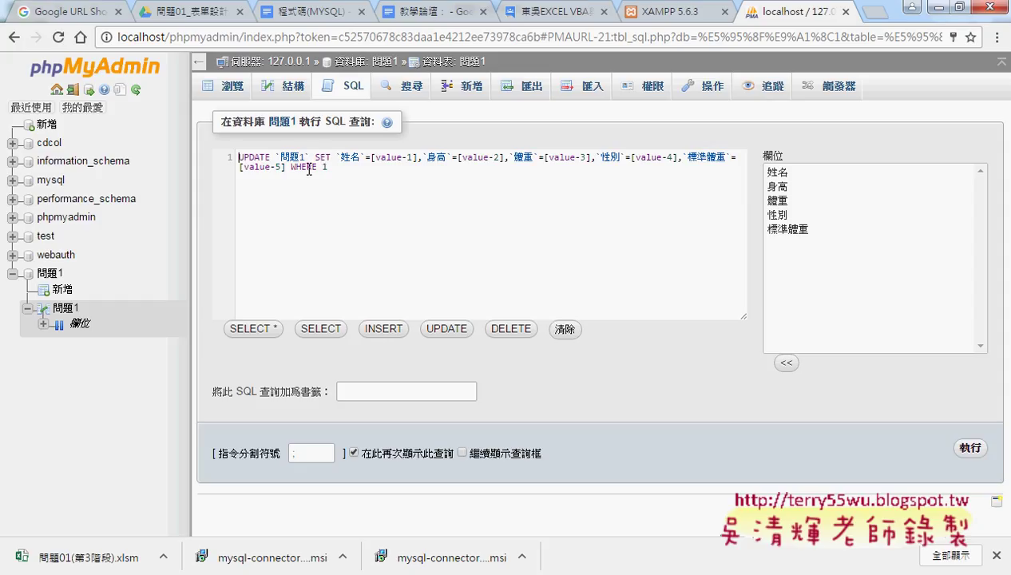
drag(290, 168, 328, 168)
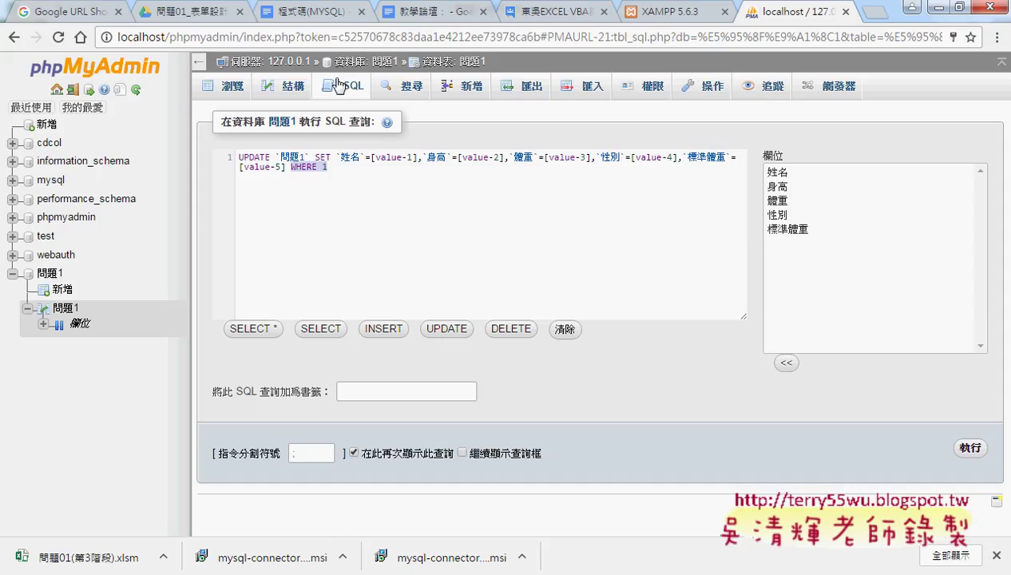
click(338, 89)
- Highlight the INSERT and select * from 問題1 examples in the 程式碼(MYSQL) notes
click(315, 12)
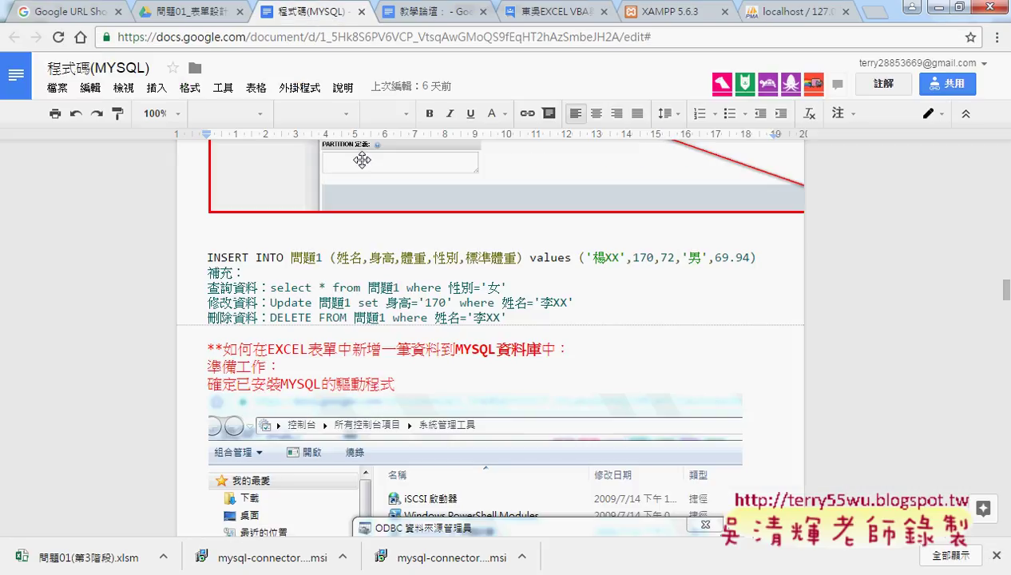
drag(211, 257, 345, 257)
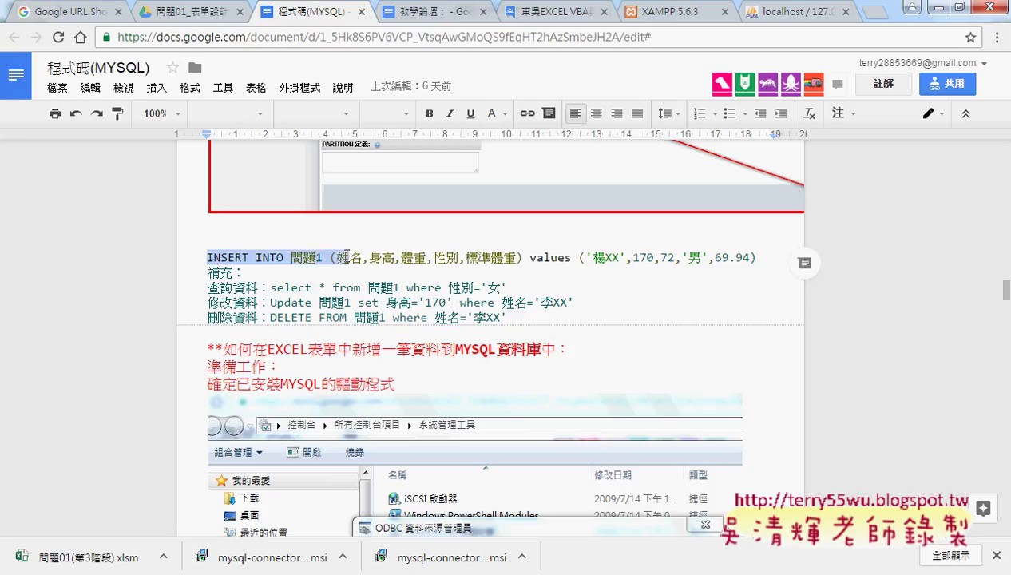
click(271, 288)
drag(271, 288, 399, 287)
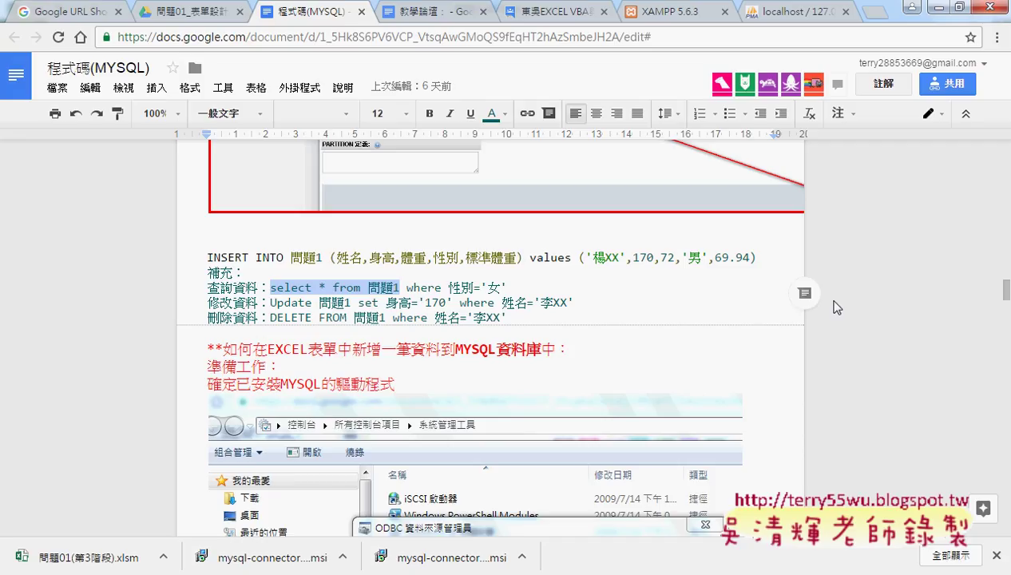
click(522, 556)
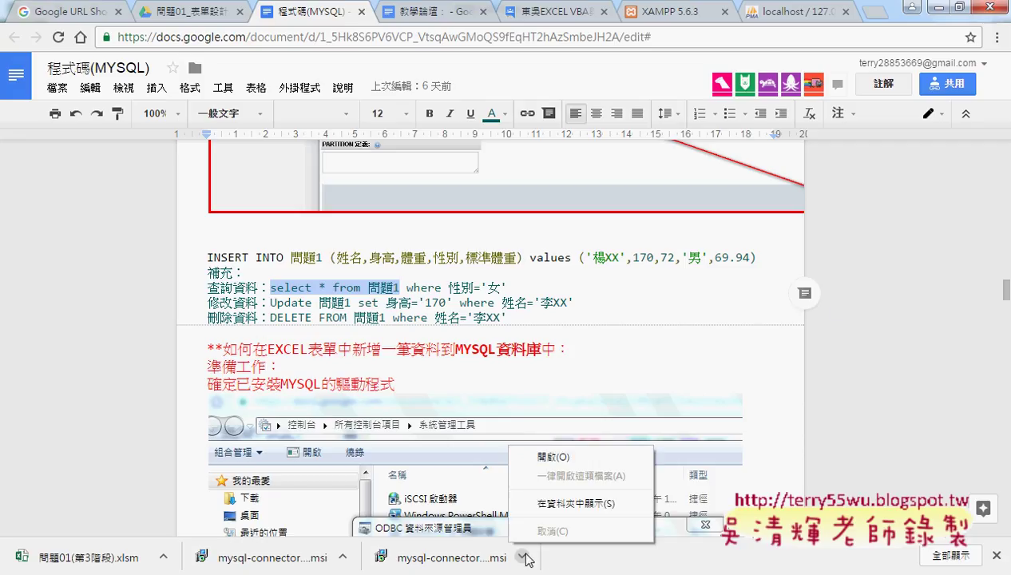
- Reveal the mysql-connector-odbc-5.2.7-winx64 installer, then launch Data Sources (ODBC) from Administrative Tools
click(544, 504)
click(417, 182)
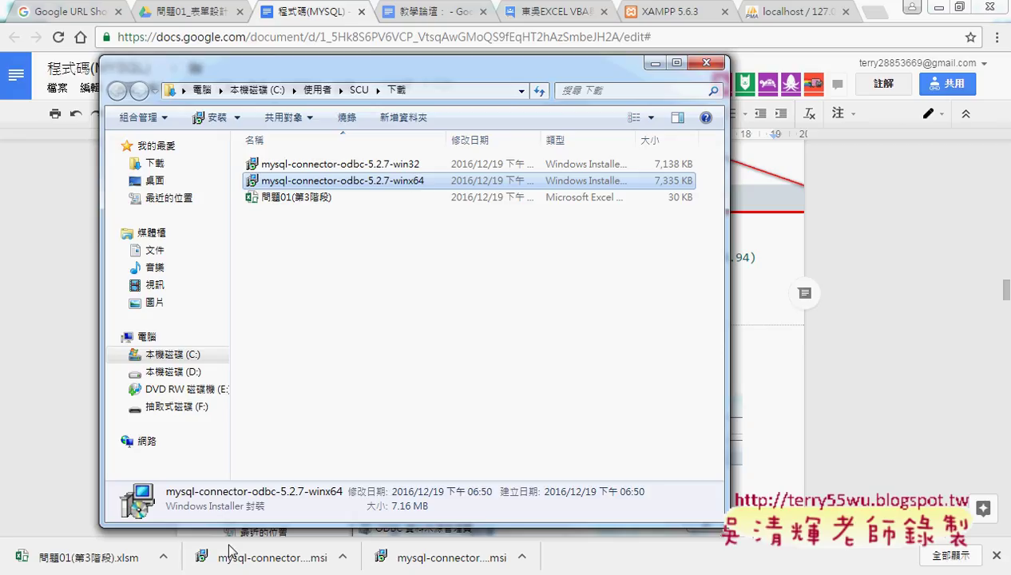
key(super)
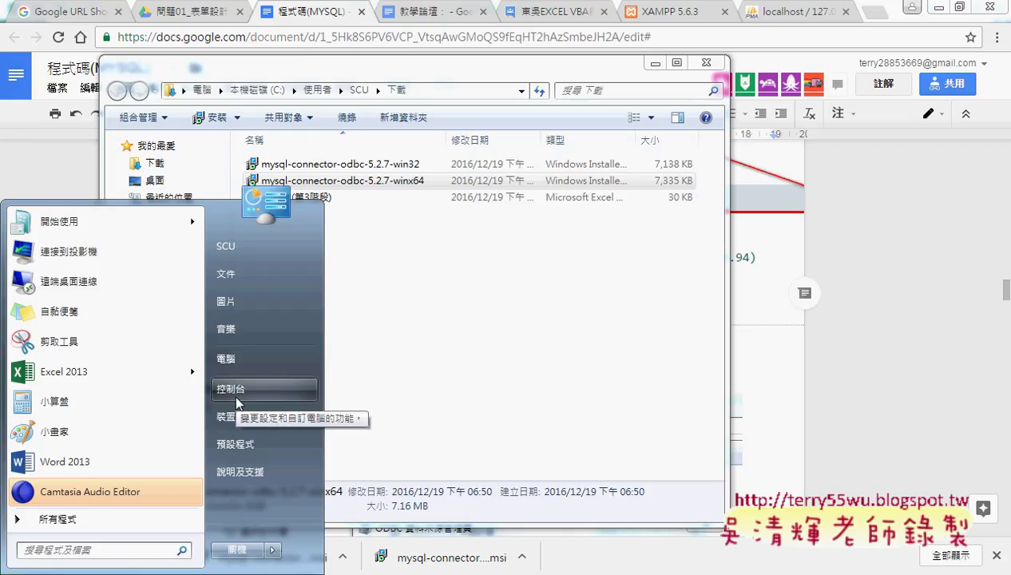
click(237, 397)
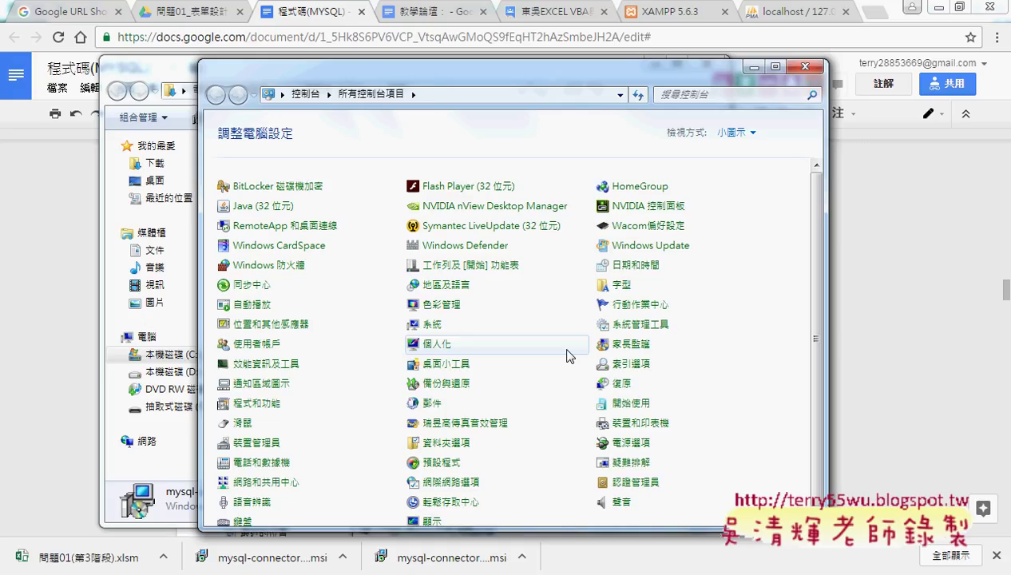
click(635, 326)
double_click(451, 406)
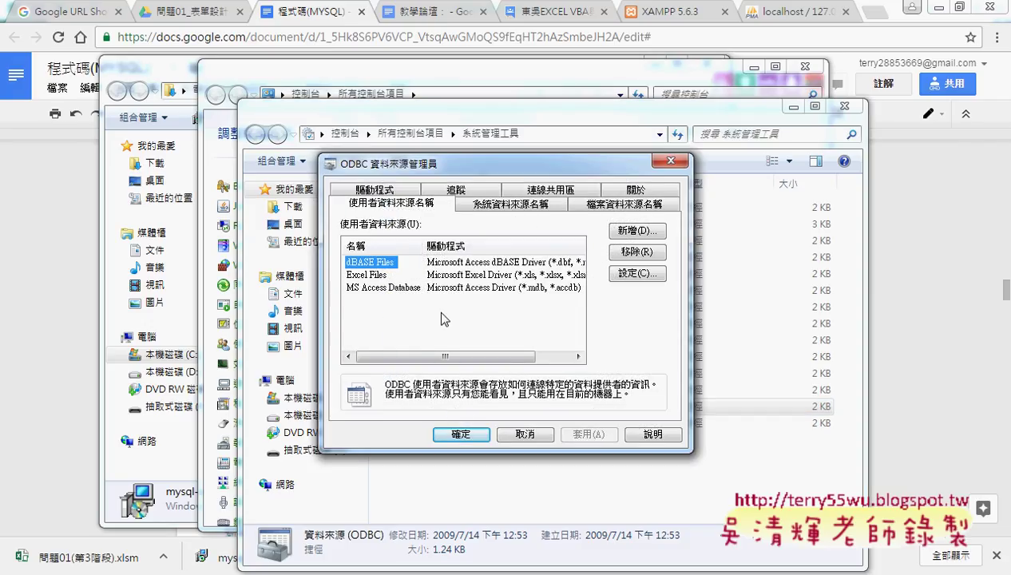
- Check the Drivers list for MySQL ODBC 5.2 ANSI and Unicode drivers, then close with 確定
click(382, 191)
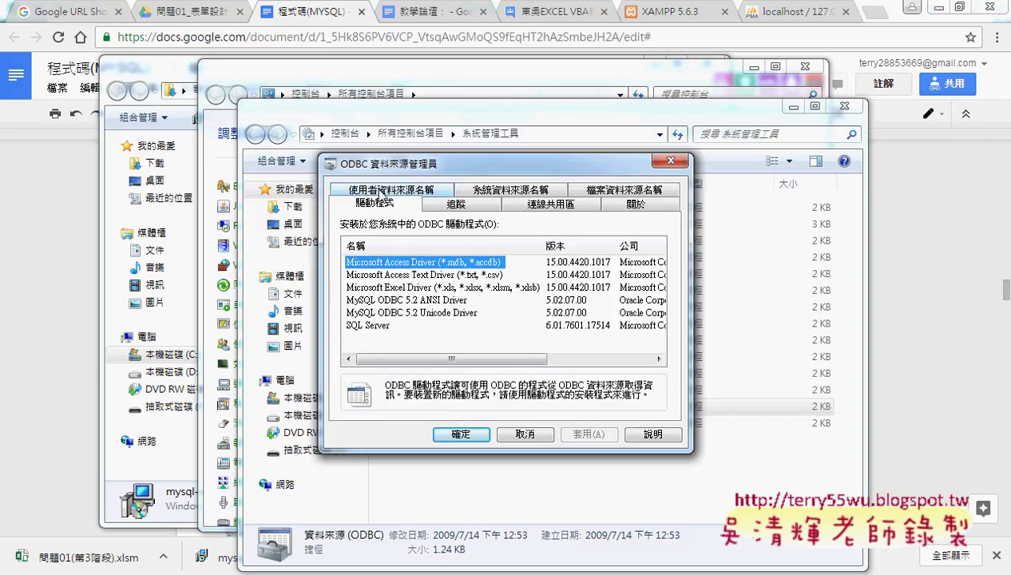
click(396, 302)
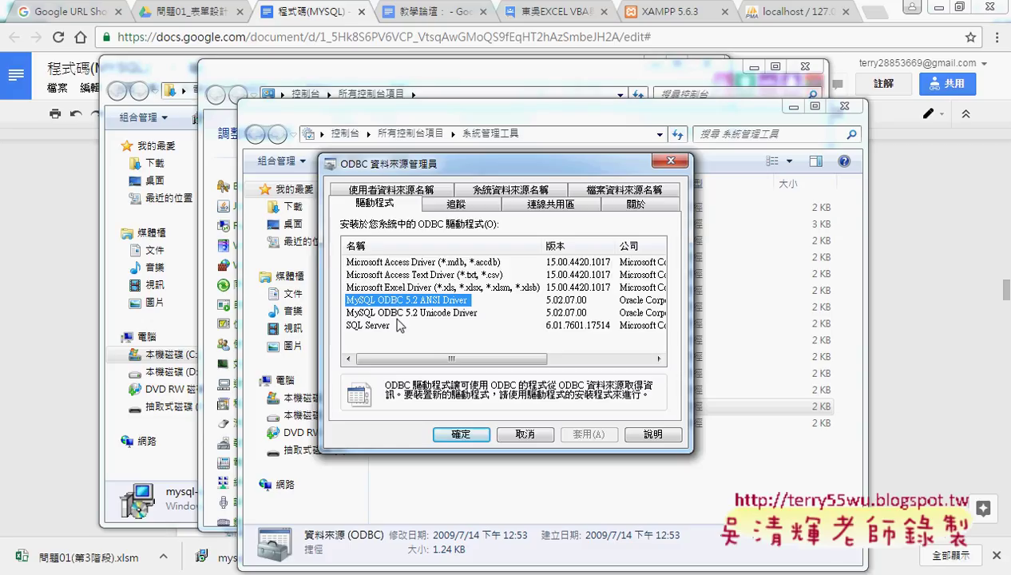
click(398, 314)
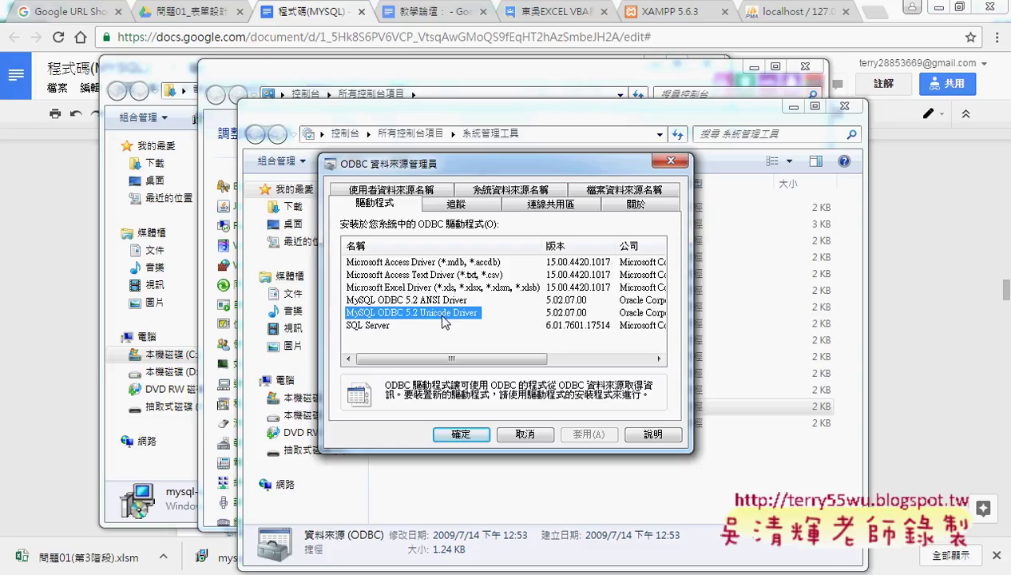
click(441, 302)
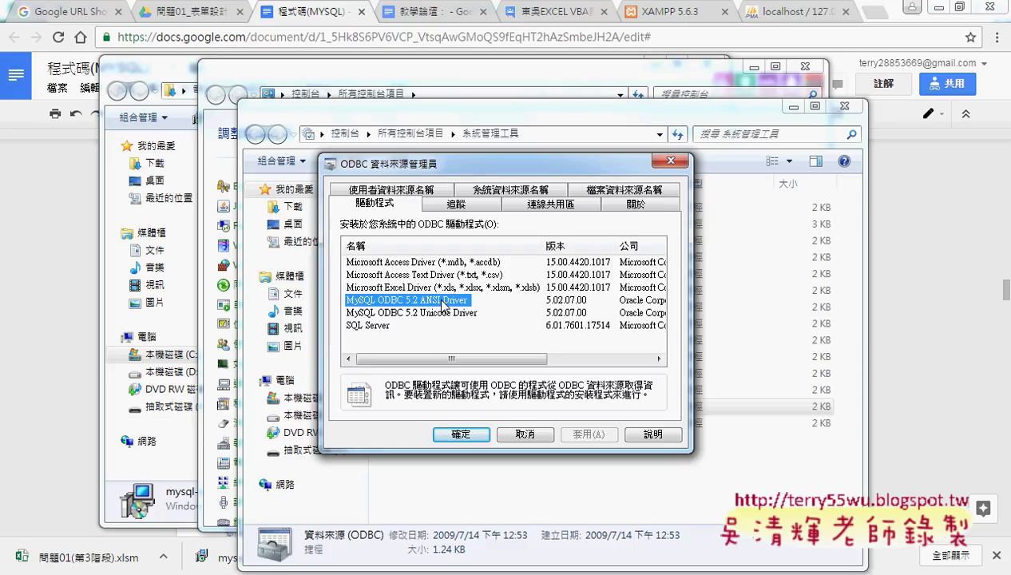
click(449, 317)
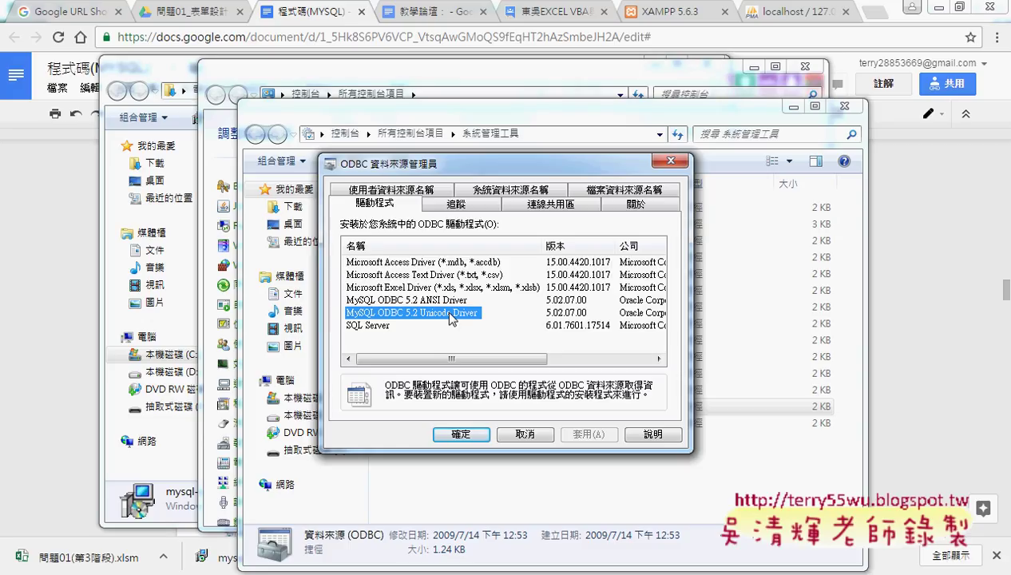
click(445, 301)
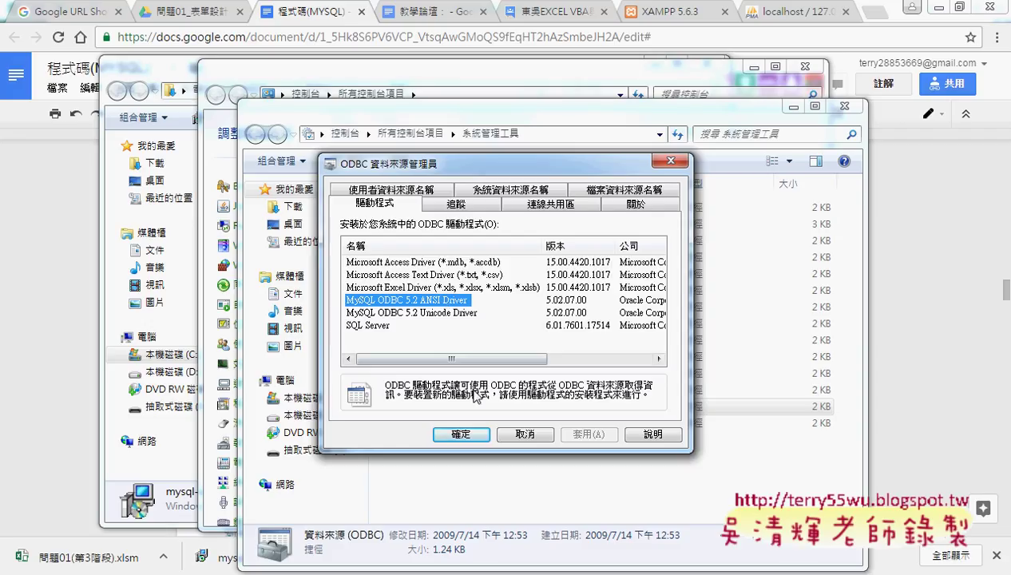
click(512, 436)
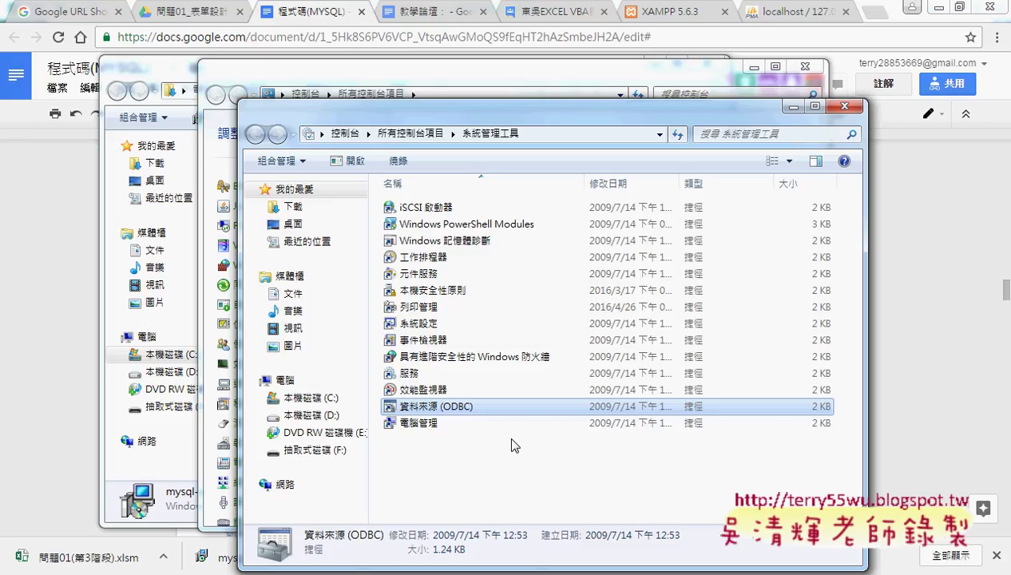
- Close the 系統管理工具 and 所有控制台項目 windows and open a new Chrome tab
click(851, 107)
click(806, 67)
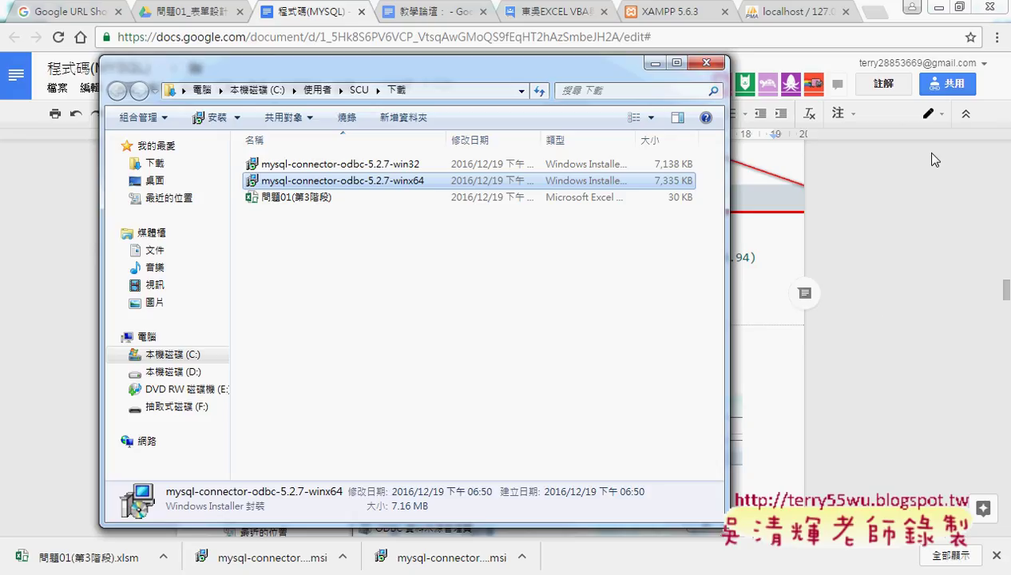
click(875, 12)
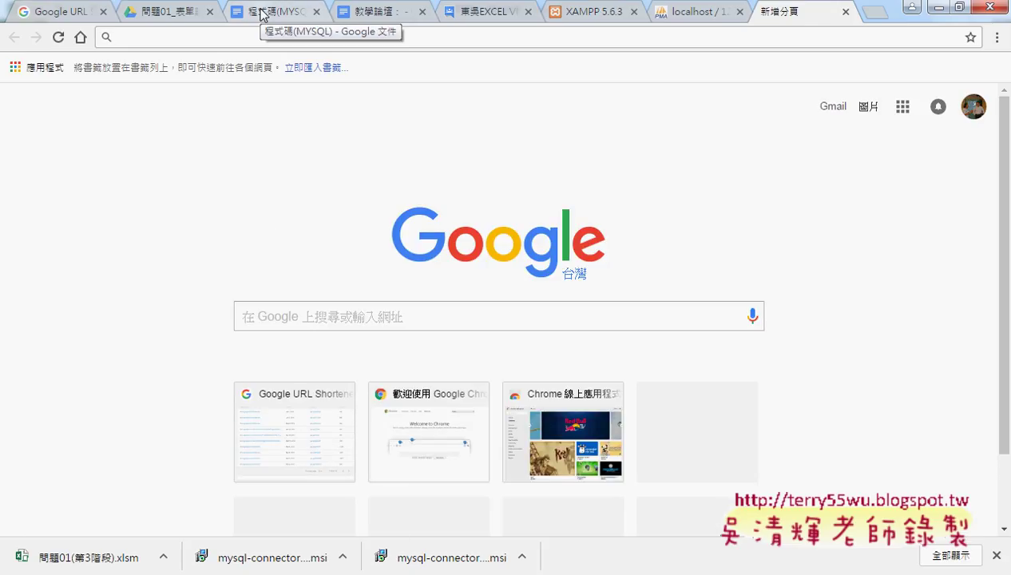
- Open 程式碼 from Google Drive and scroll down to the Sub 利用ADO新增資料 code
click(164, 11)
double_click(223, 239)
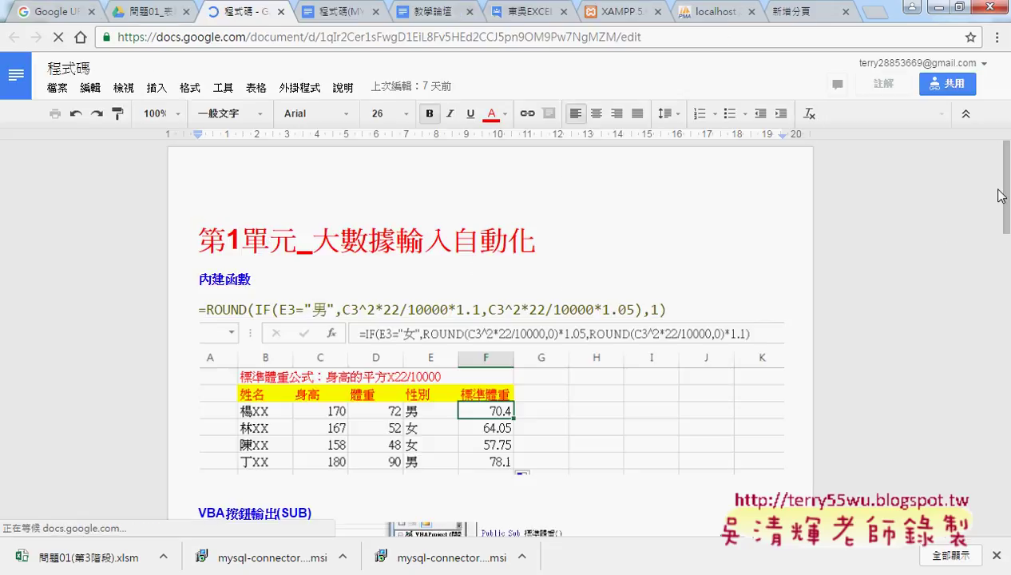
scroll(1007, 175, down, 1)
drag(1008, 174, 1007, 318)
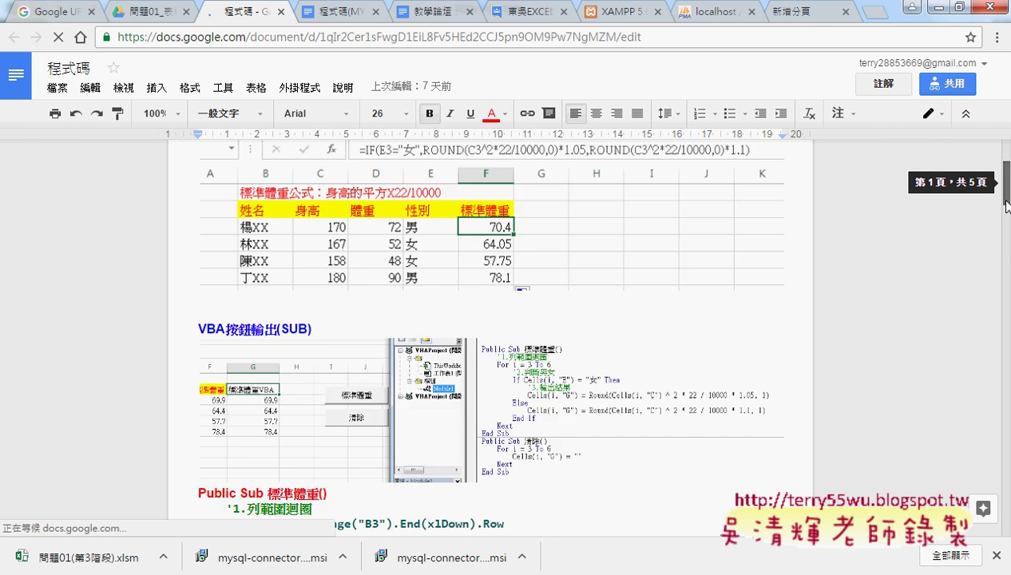
scroll(721, 392, down, 8)
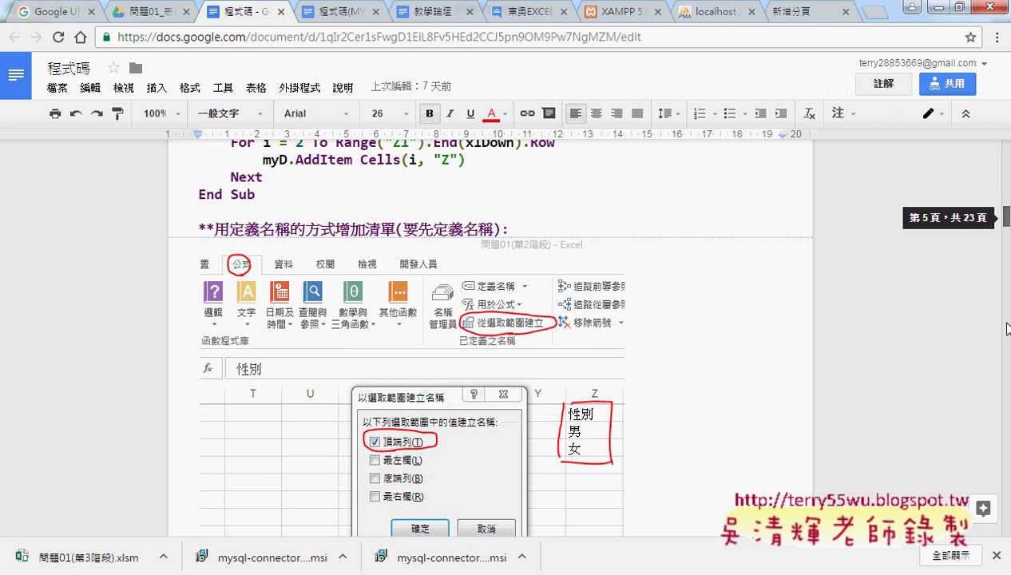
scroll(721, 392, down, 1)
scroll(721, 393, down, 3)
scroll(721, 392, down, 2)
scroll(721, 393, down, 3)
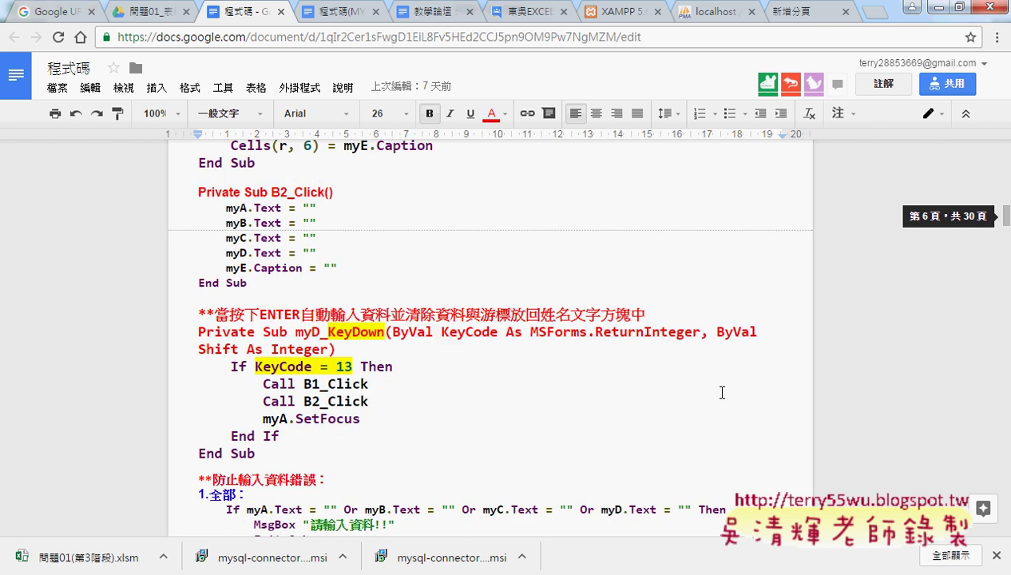
scroll(721, 392, down, 3)
scroll(721, 392, down, 3)
scroll(721, 392, down, 6)
scroll(722, 392, down, 4)
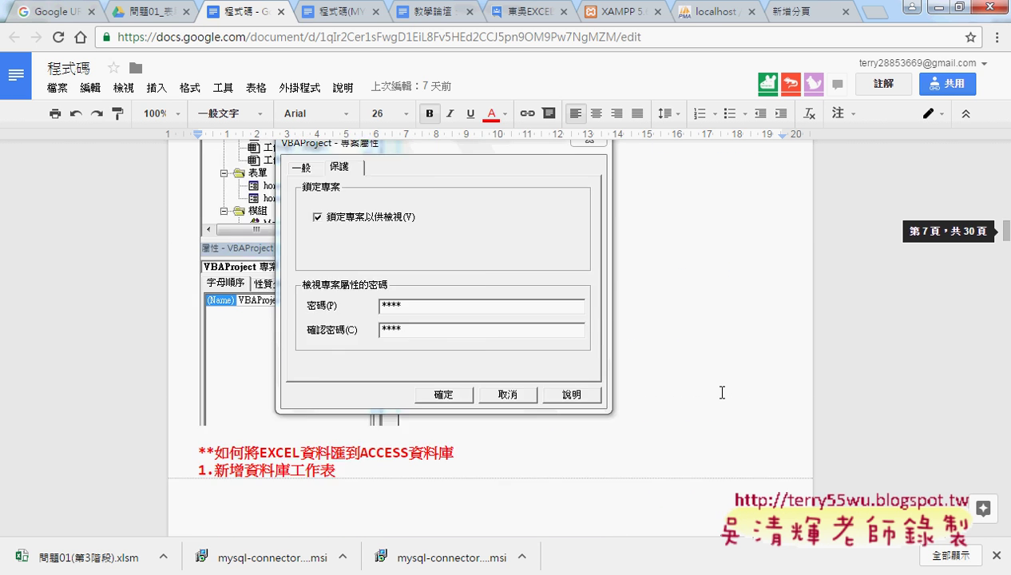
scroll(722, 392, down, 5)
scroll(722, 392, down, 4)
scroll(721, 392, down, 4)
scroll(722, 392, down, 4)
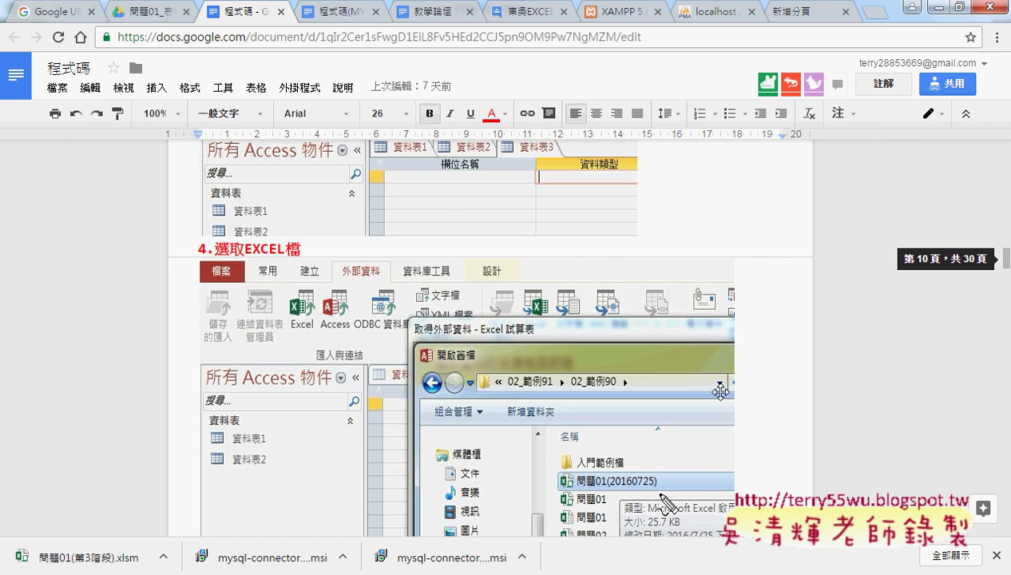
scroll(722, 392, down, 5)
scroll(721, 392, down, 4)
scroll(721, 392, down, 5)
scroll(721, 392, down, 4)
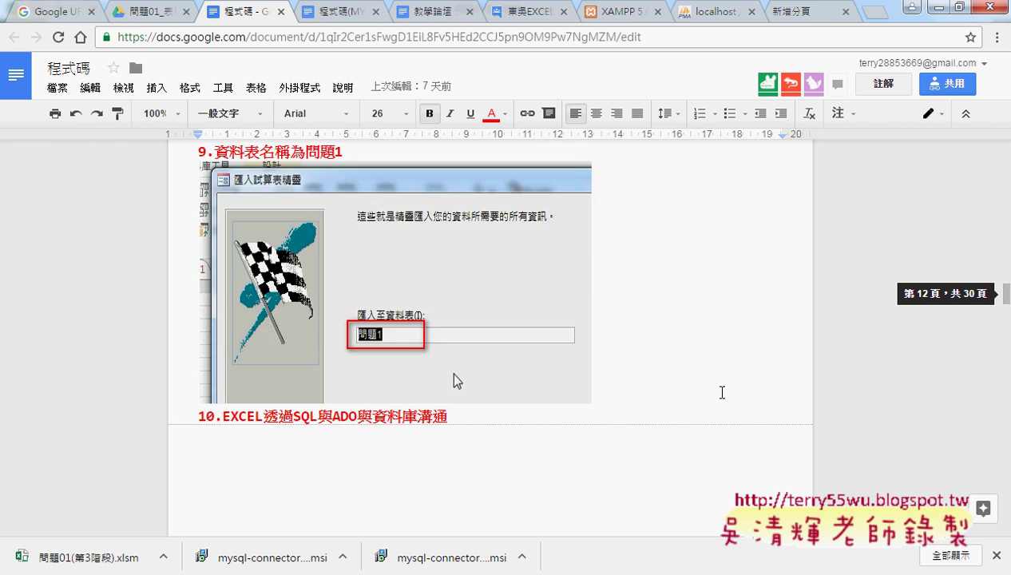
scroll(722, 392, down, 5)
scroll(722, 392, down, 4)
scroll(721, 392, down, 5)
scroll(721, 392, down, 4)
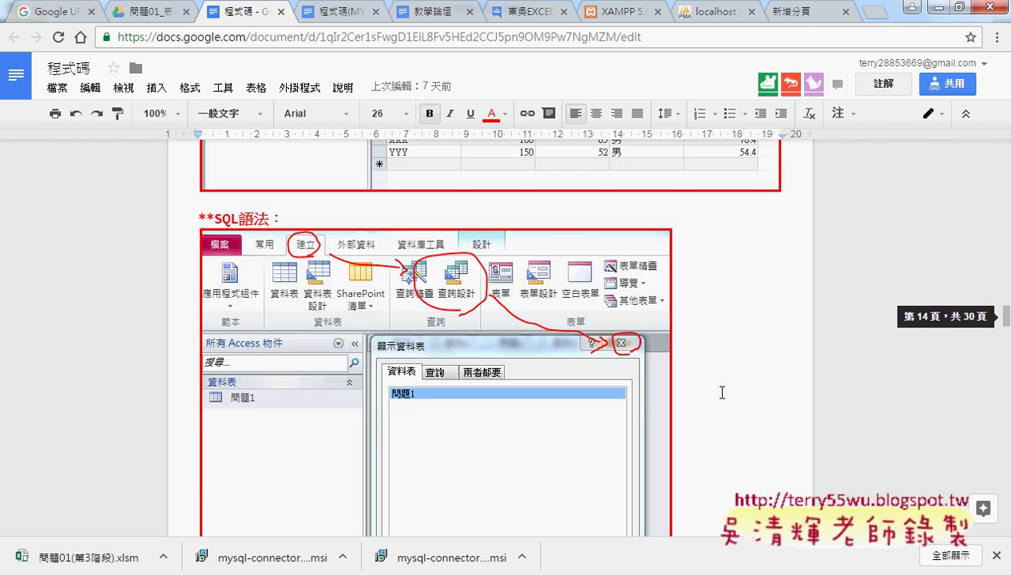
scroll(721, 392, down, 5)
scroll(721, 392, down, 4)
scroll(721, 392, down, 5)
scroll(721, 392, down, 3)
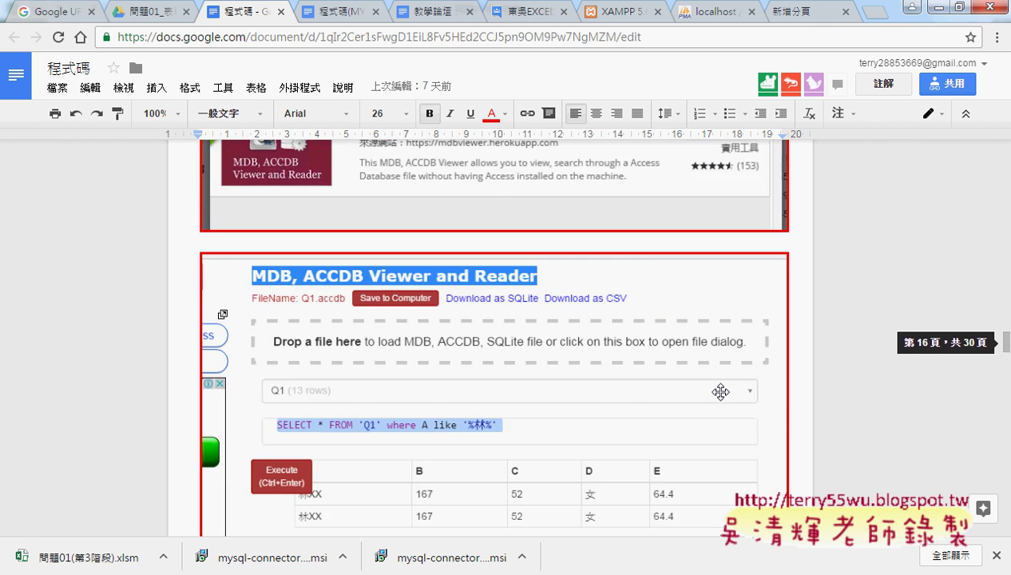
scroll(721, 392, down, 5)
scroll(721, 392, down, 3)
scroll(721, 392, down, 3)
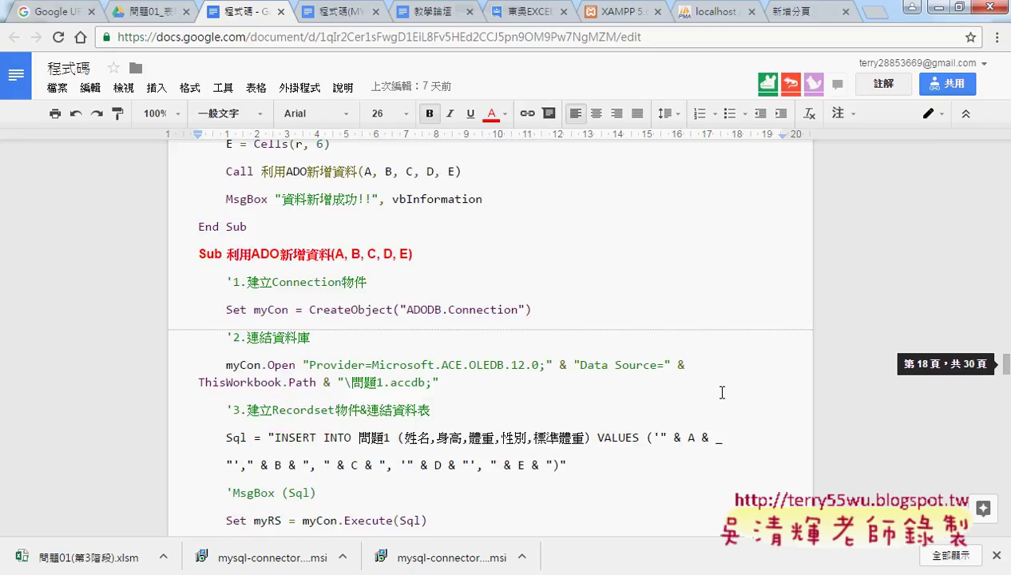
- Highlight the procedure name 利用ADO新增資料 and the ADODB.Connection object name
drag(227, 254, 330, 256)
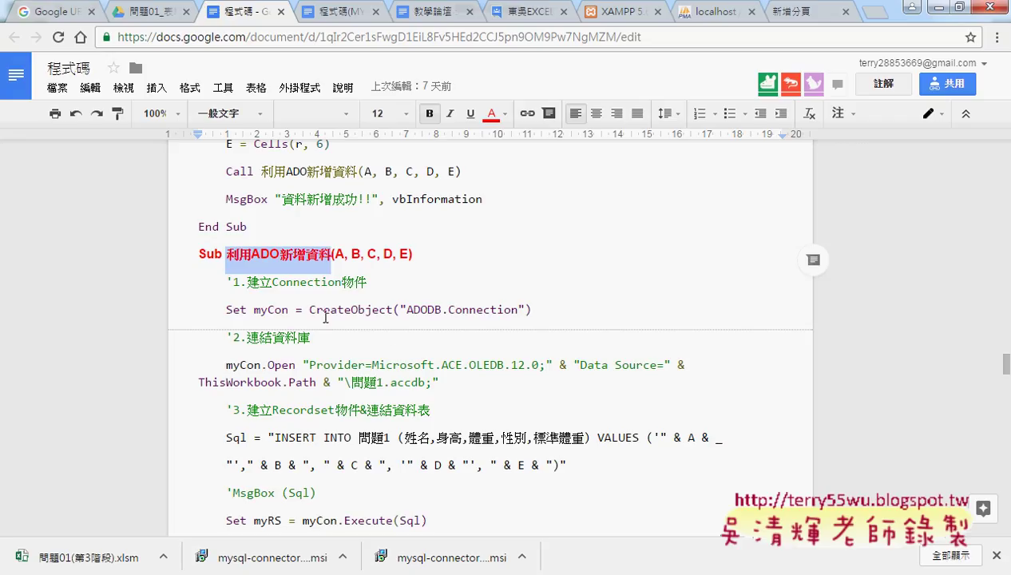
drag(400, 309, 524, 309)
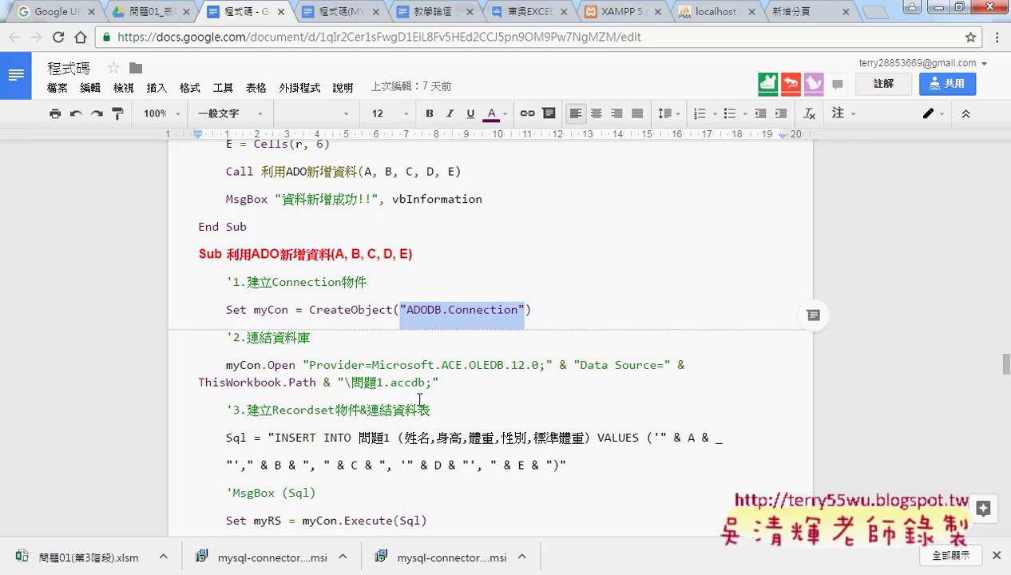
scroll(413, 392, down, 1)
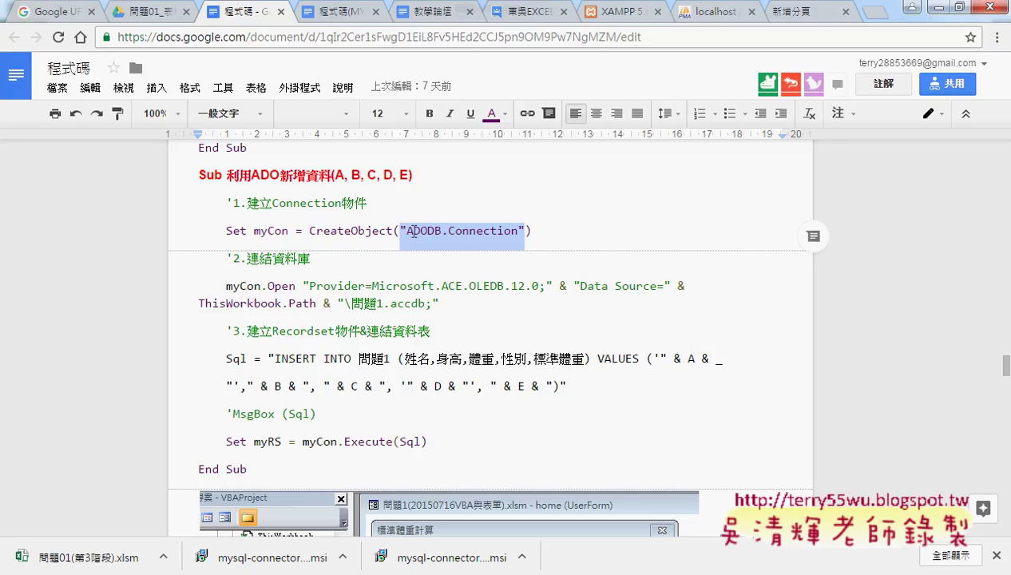
click(281, 285)
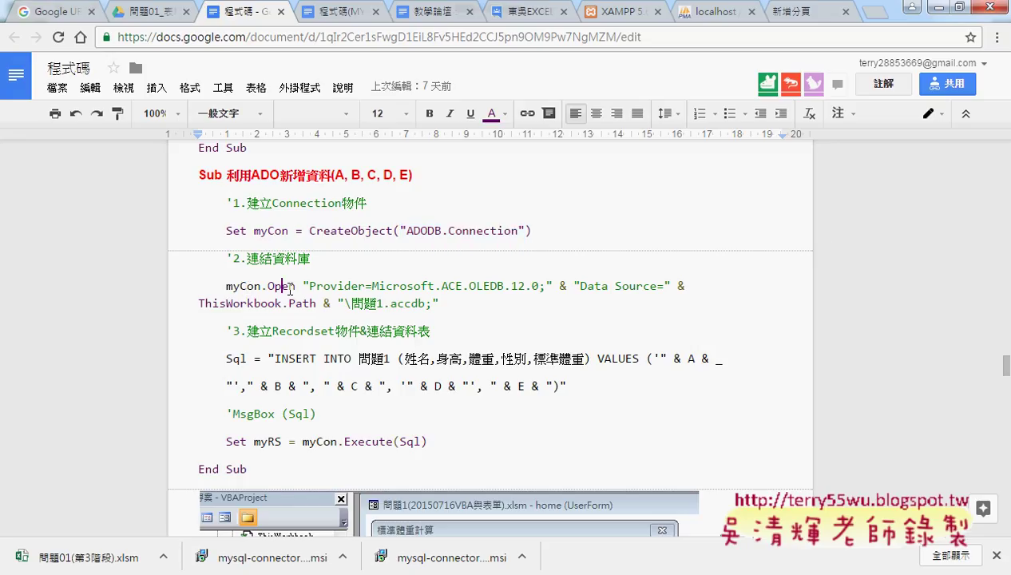
- Highlight myCon, the Open method and the full connection string through accdb
drag(254, 231, 288, 231)
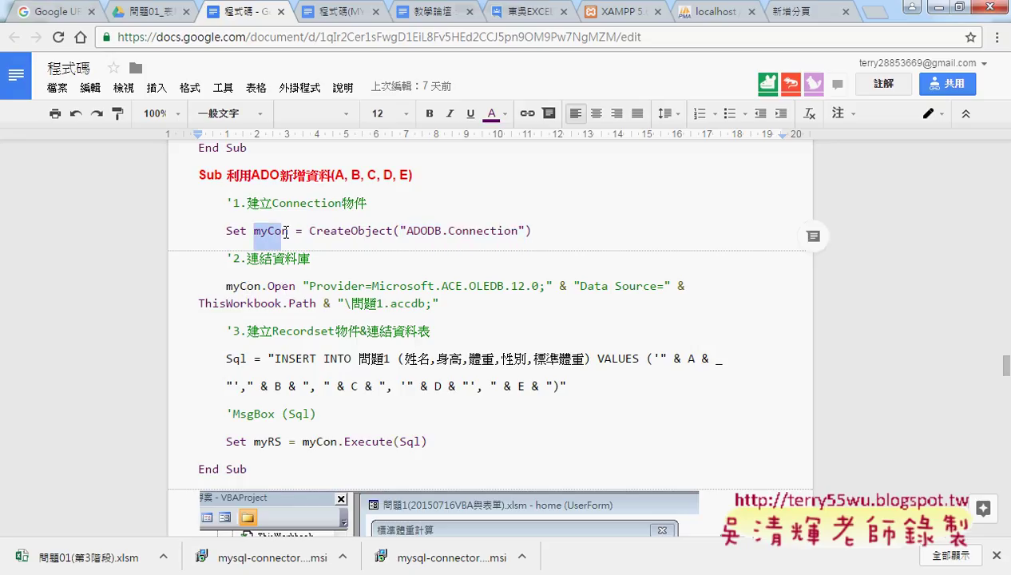
double_click(268, 289)
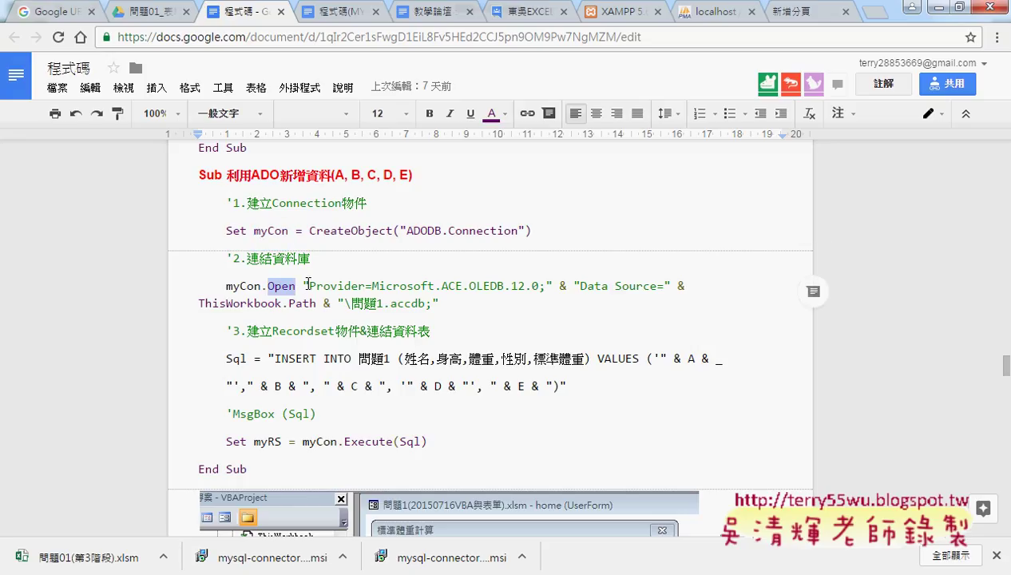
drag(303, 286, 553, 290)
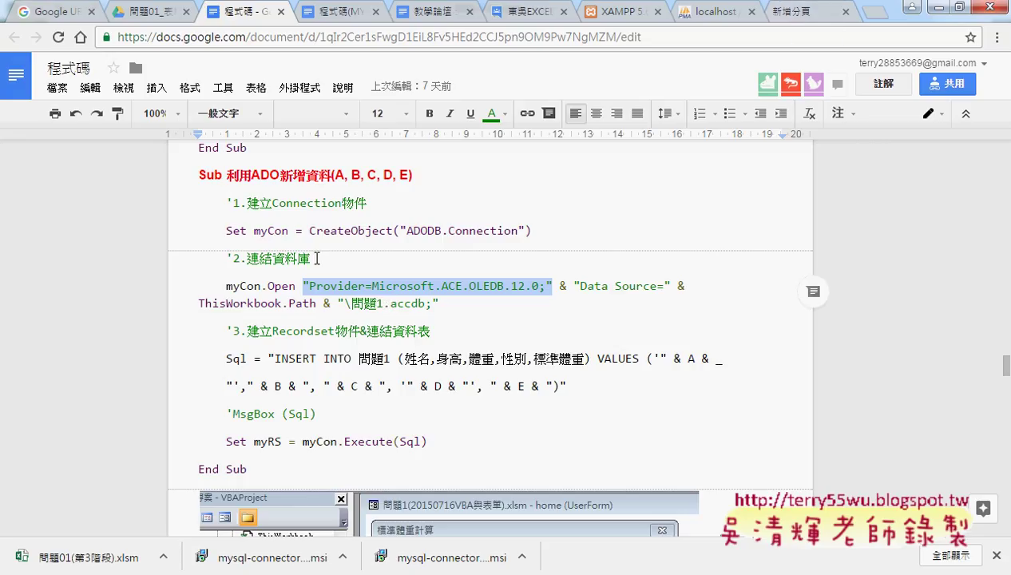
drag(303, 285, 442, 304)
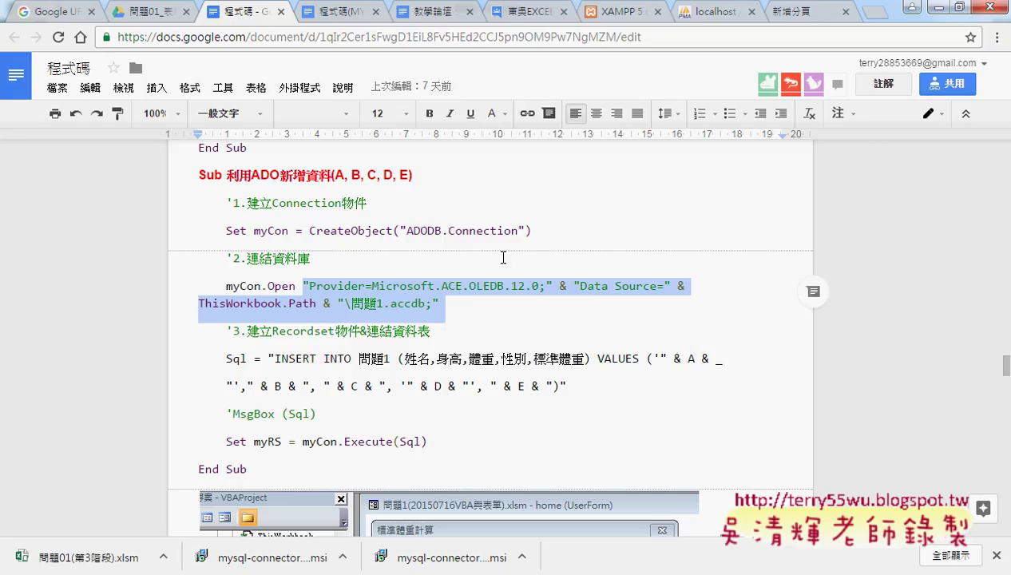
click(774, 17)
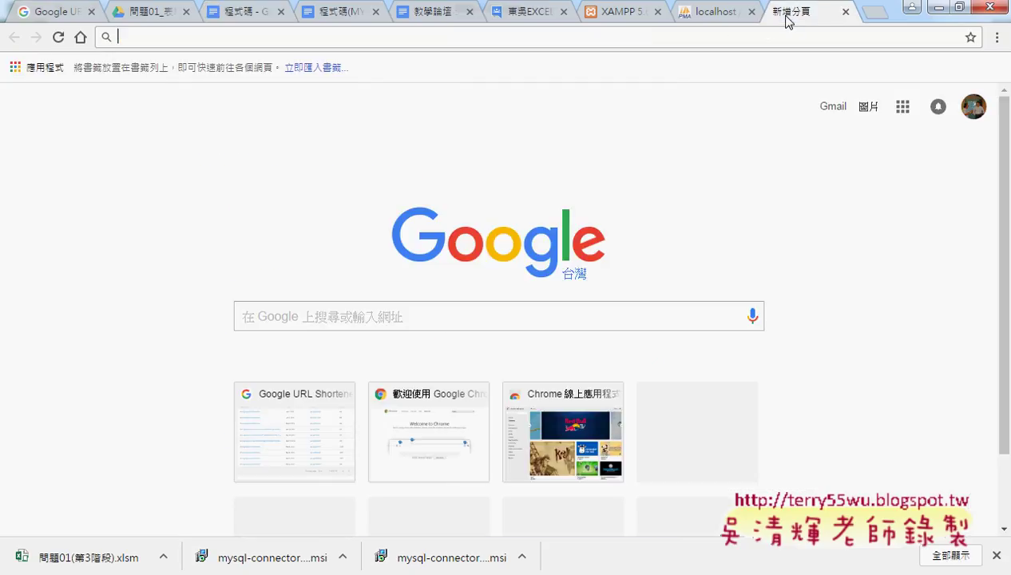
click(731, 43)
text(,)
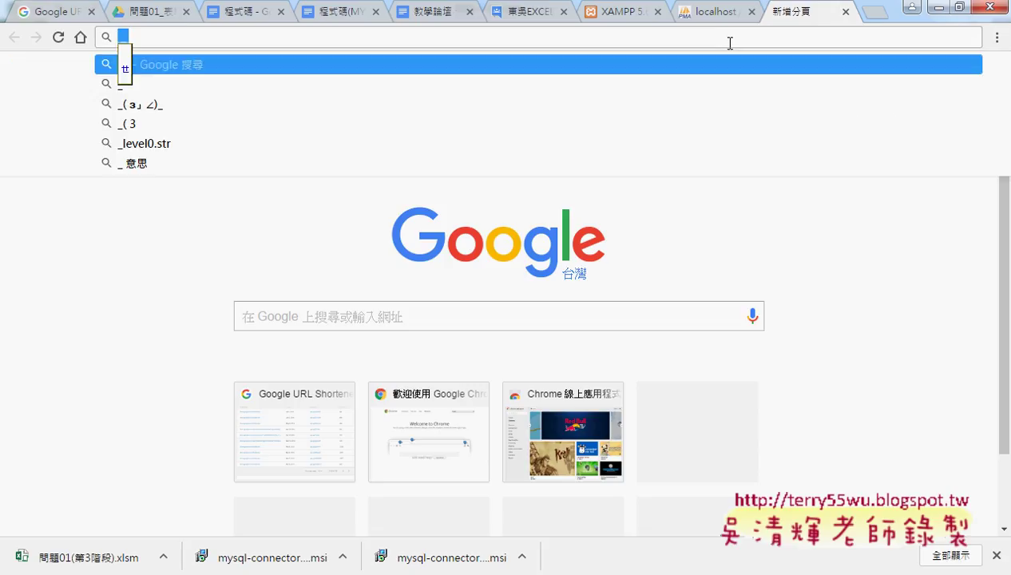
key(BackSpace)
text(ww)
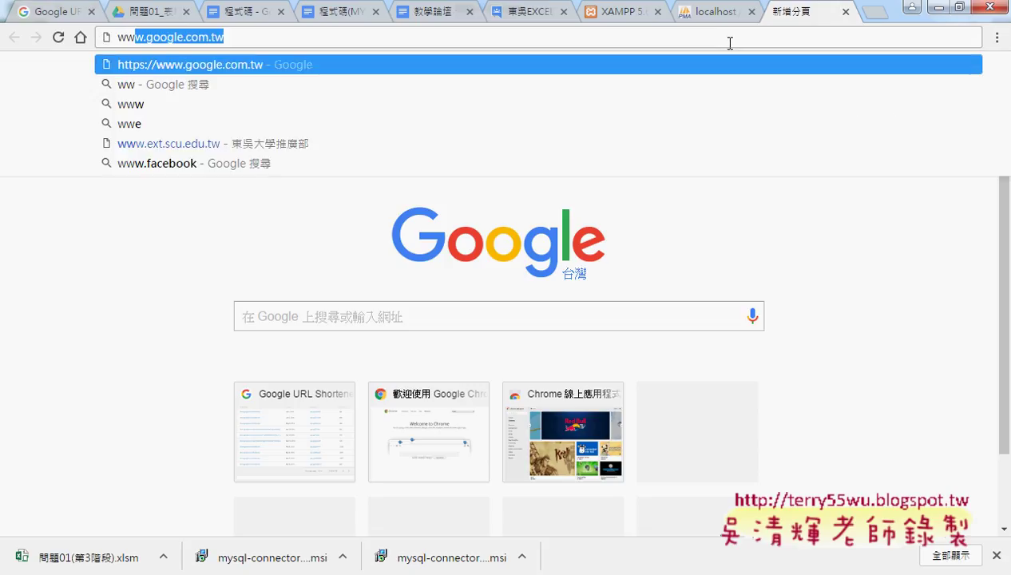
text(w.)
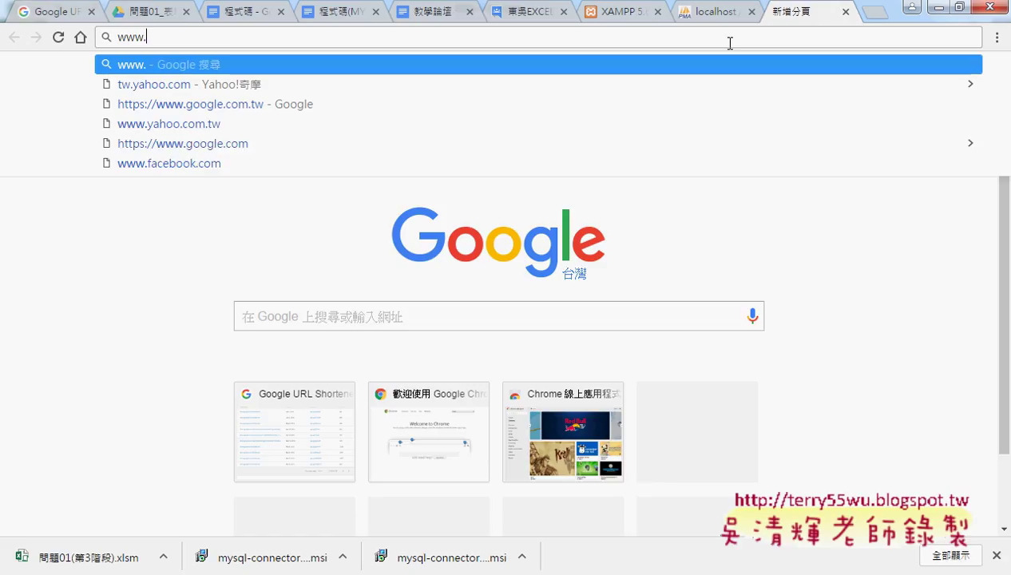
text(con)
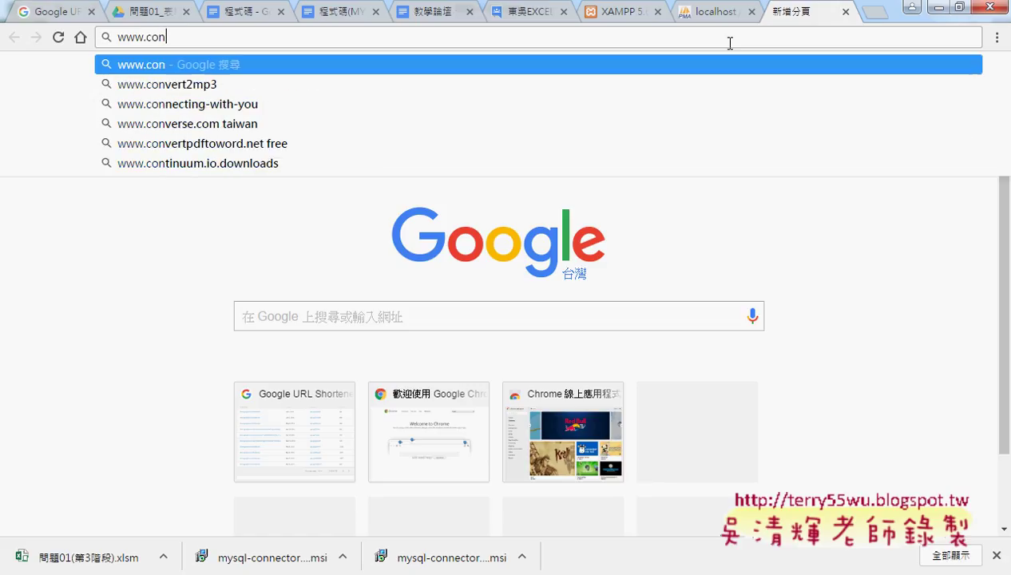
text(nect)
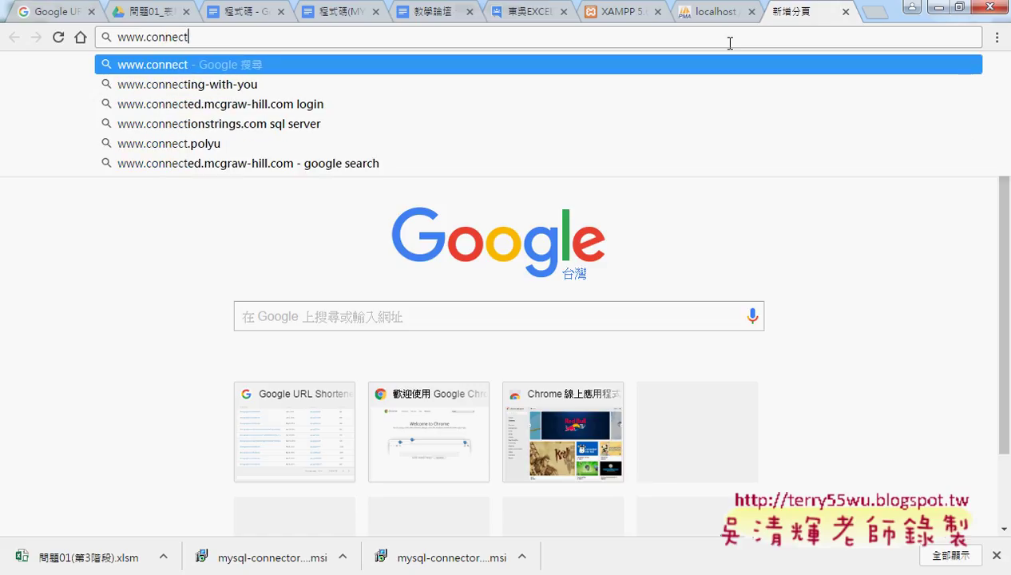
text(ion)
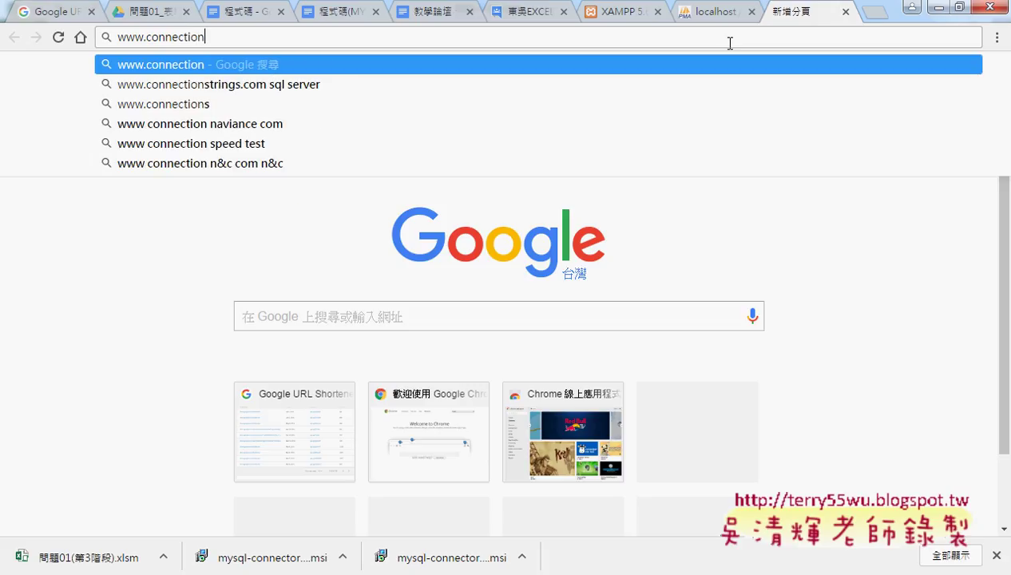
text(st)
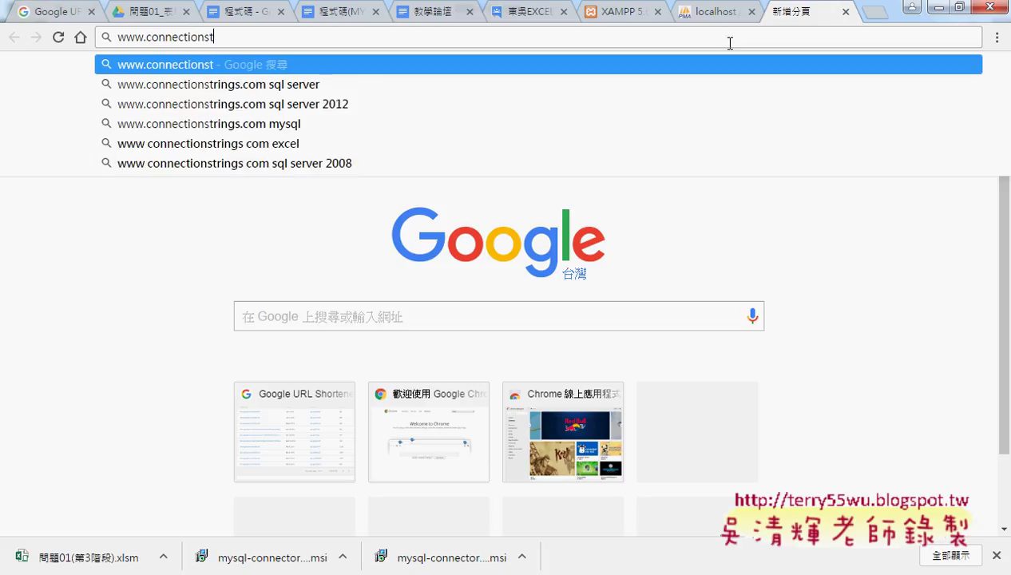
text(rings)
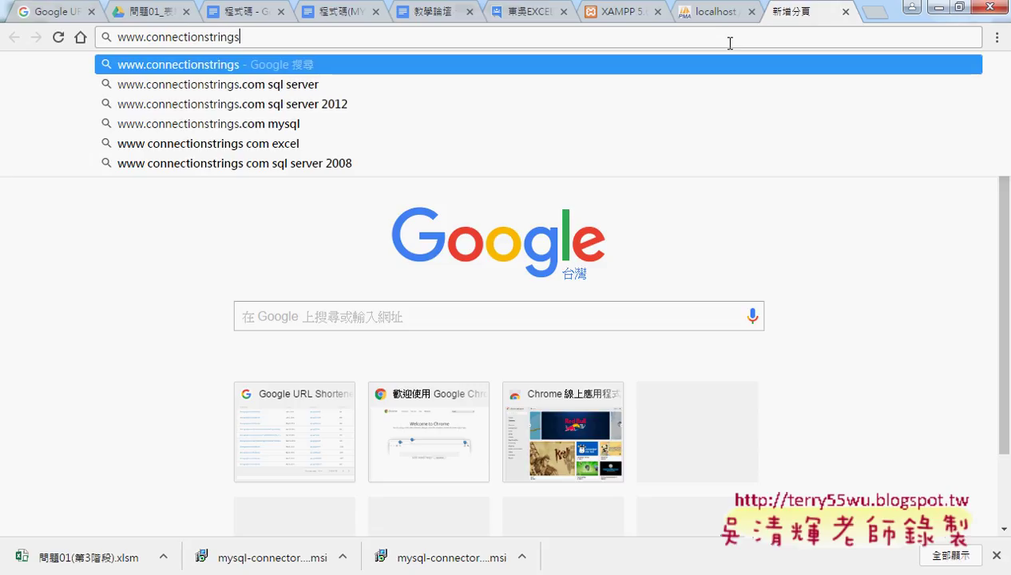
text(.com)
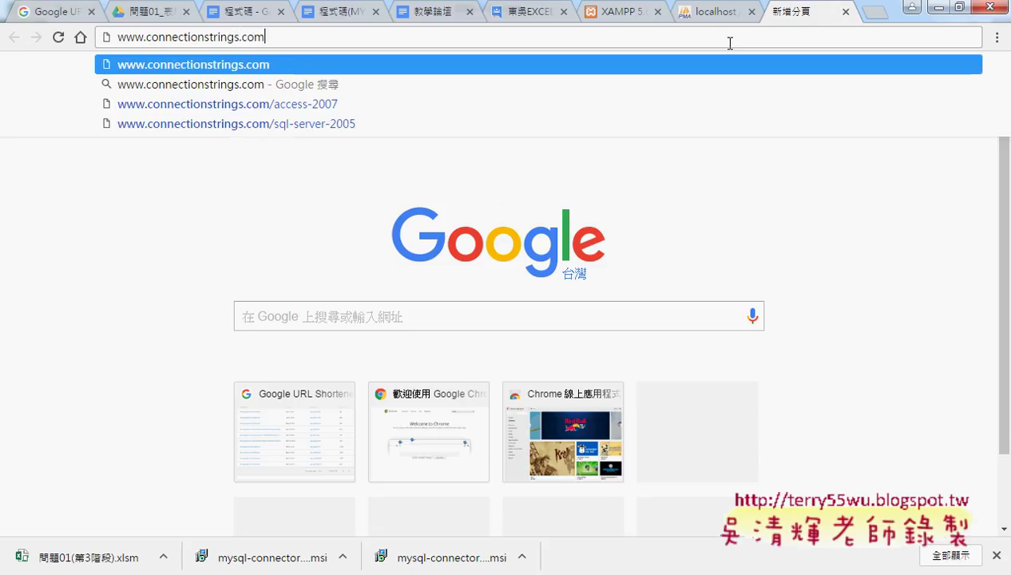
key(Return)
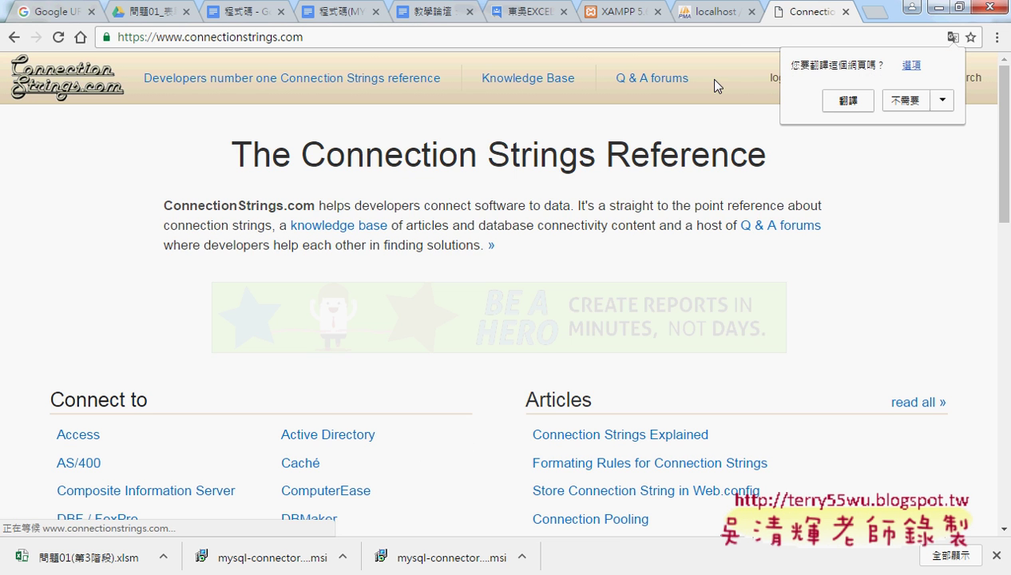
- Scroll down to the 'Connect to' list and open the MySQL connection strings page
scroll(581, 225, down, 3)
scroll(582, 224, down, 2)
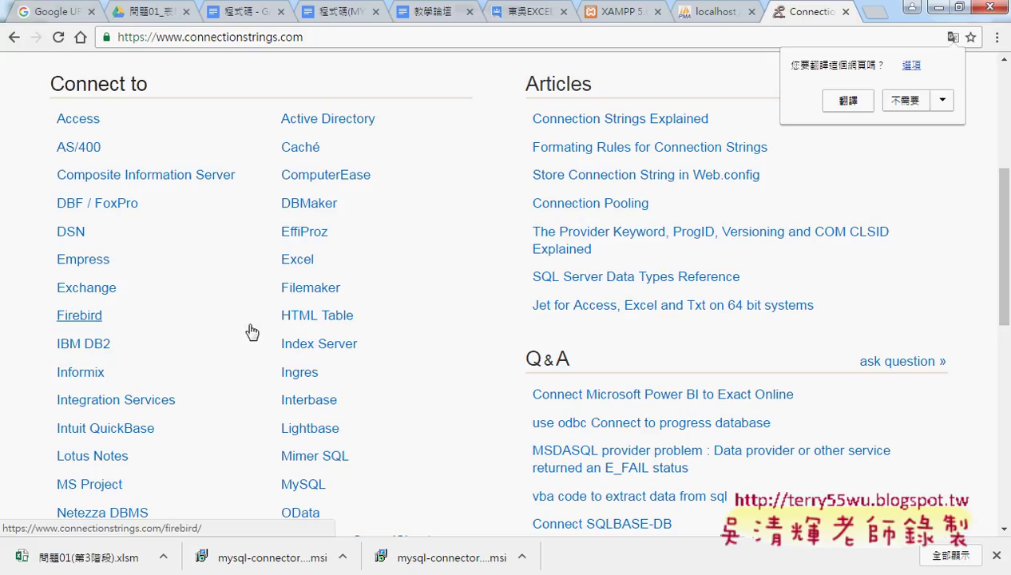
scroll(461, 368, down, 1)
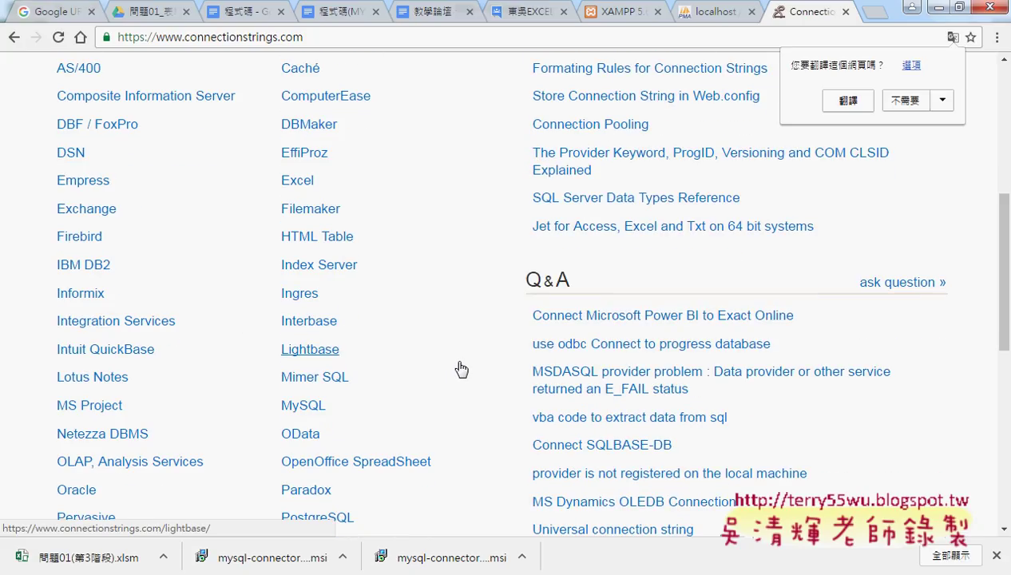
click(309, 408)
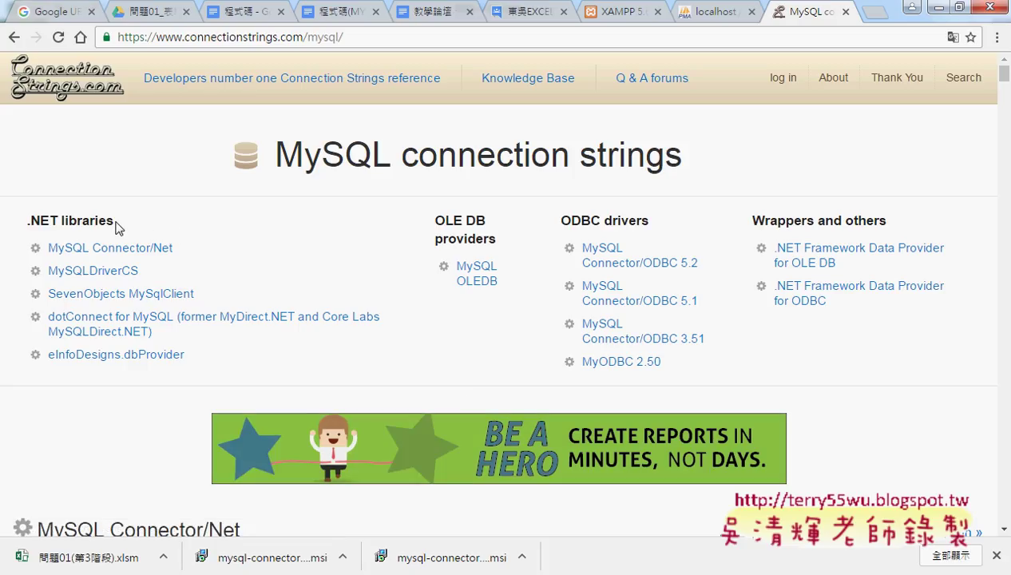
- Highlight the .NET libraries, OLE DB and ODBC drivers headings on the MySQL page
drag(115, 225, 27, 232)
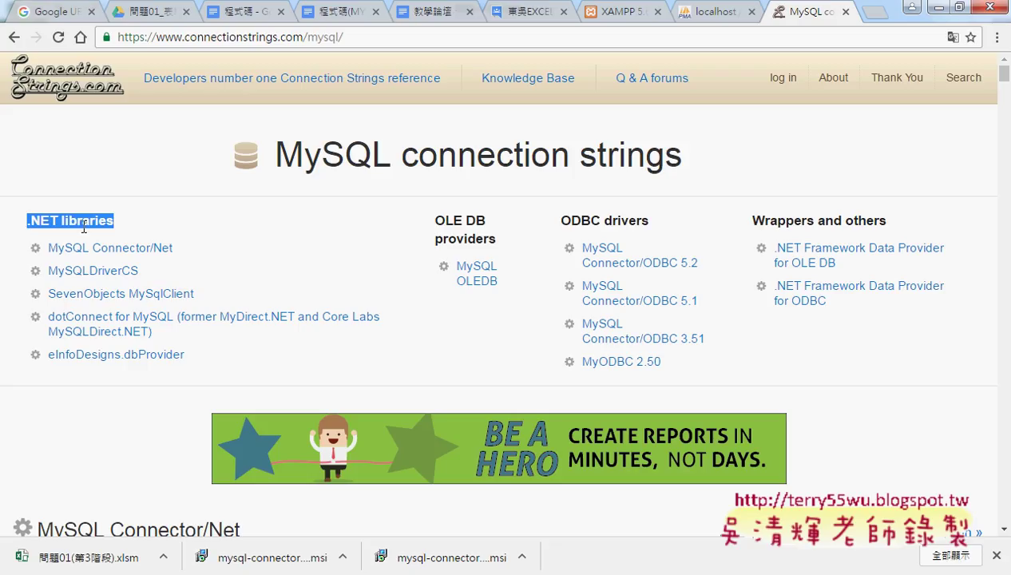
drag(489, 222, 434, 221)
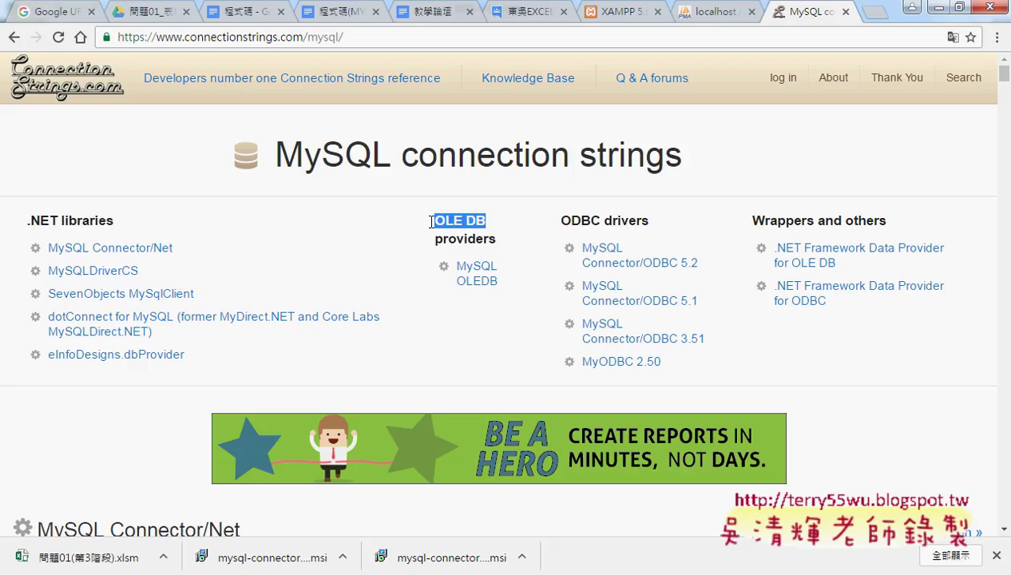
drag(560, 220, 658, 218)
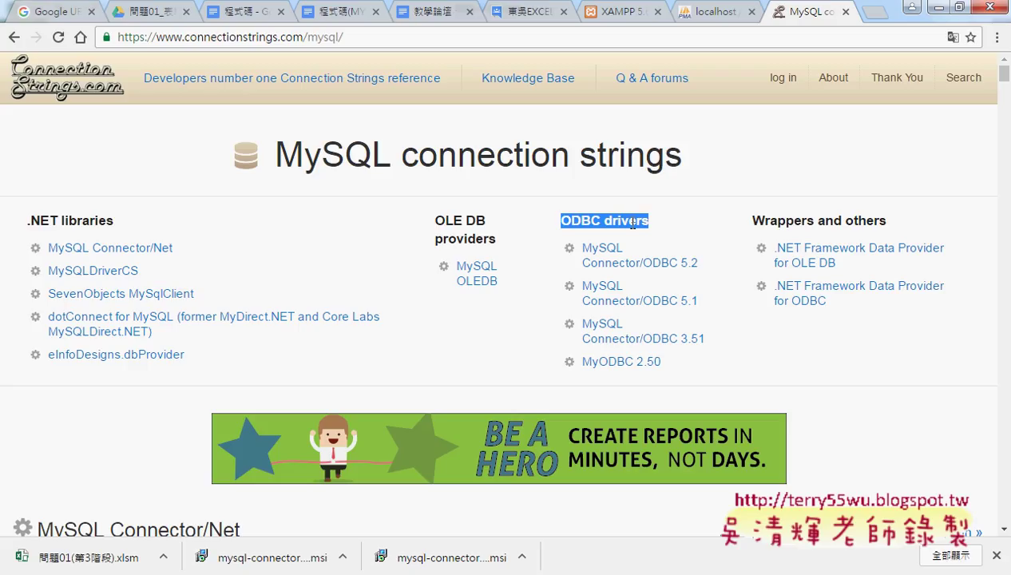
- Open MySQL Connector/ODBC 5.2 and highlight its Unicode driver string and the Server=localhost value
click(691, 269)
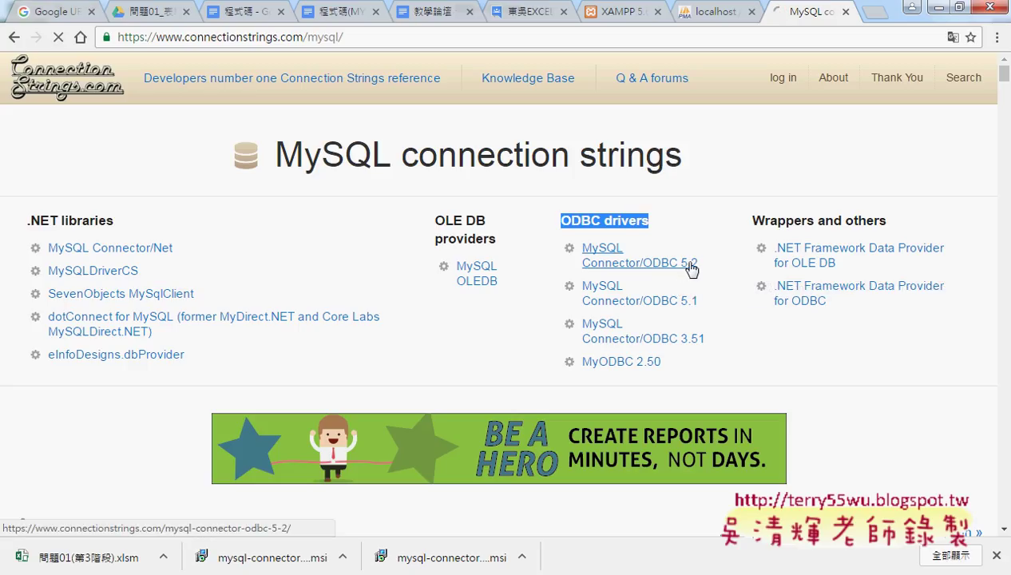
scroll(690, 267, down, 4)
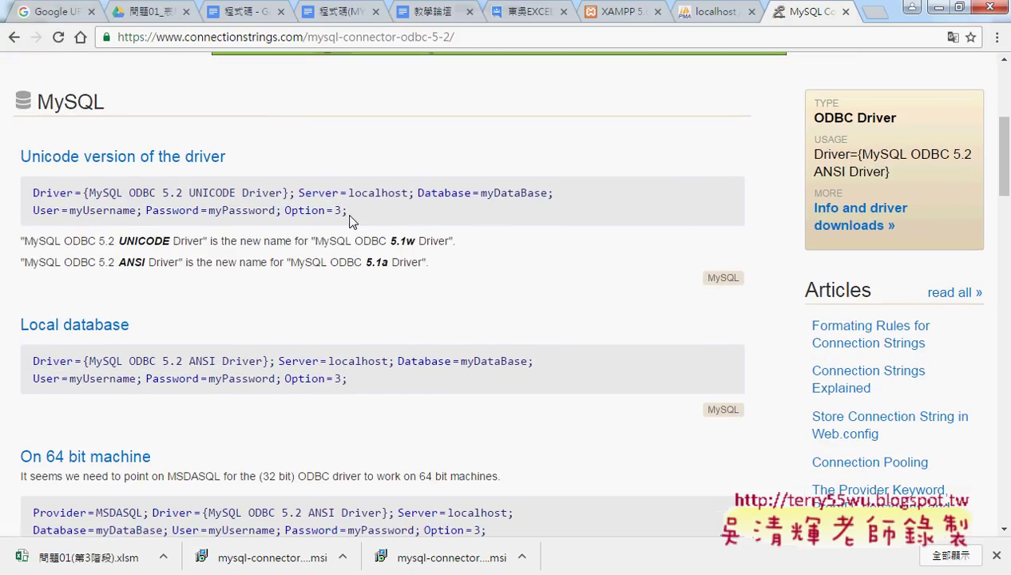
drag(351, 211, 33, 200)
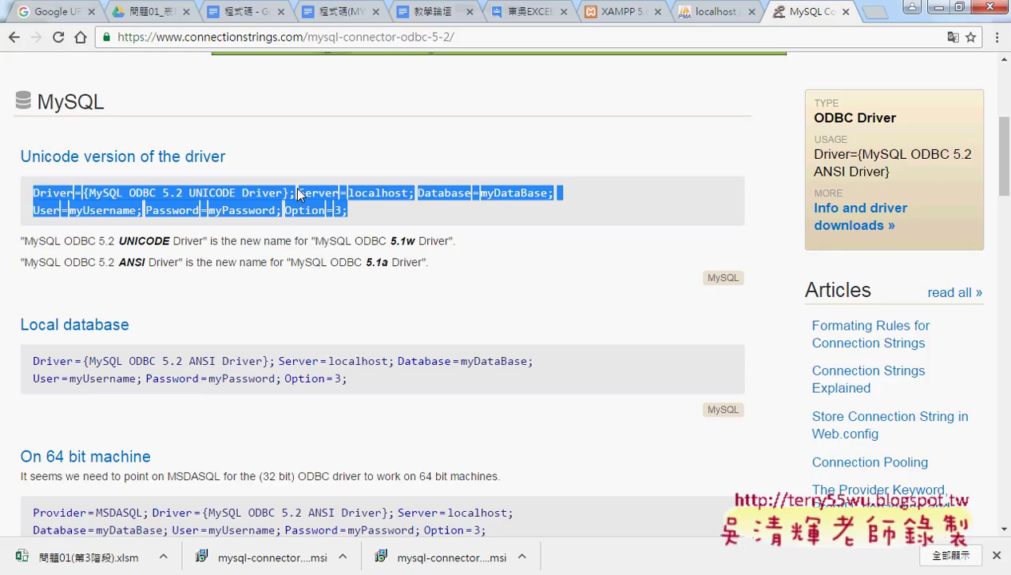
click(350, 194)
drag(350, 194, 414, 197)
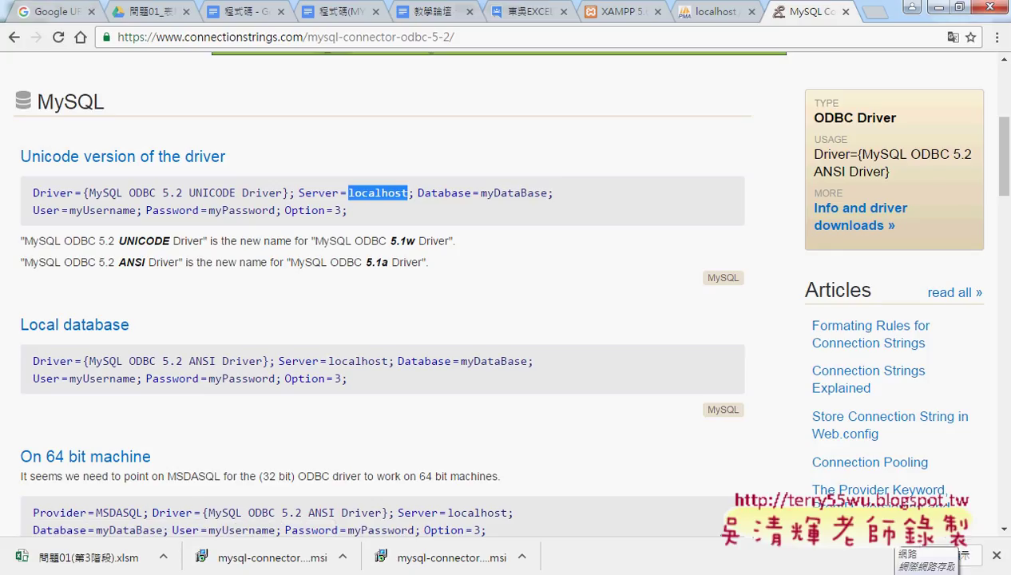
- Bring up the network options and circle the 控制台 > 網路和共用中心 path
click(926, 571)
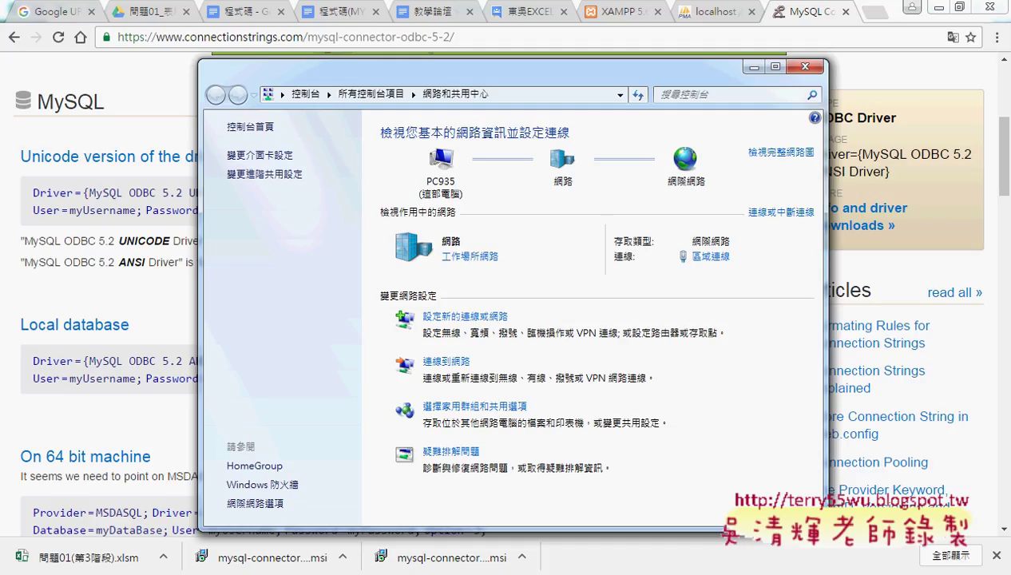
right_click(927, 571)
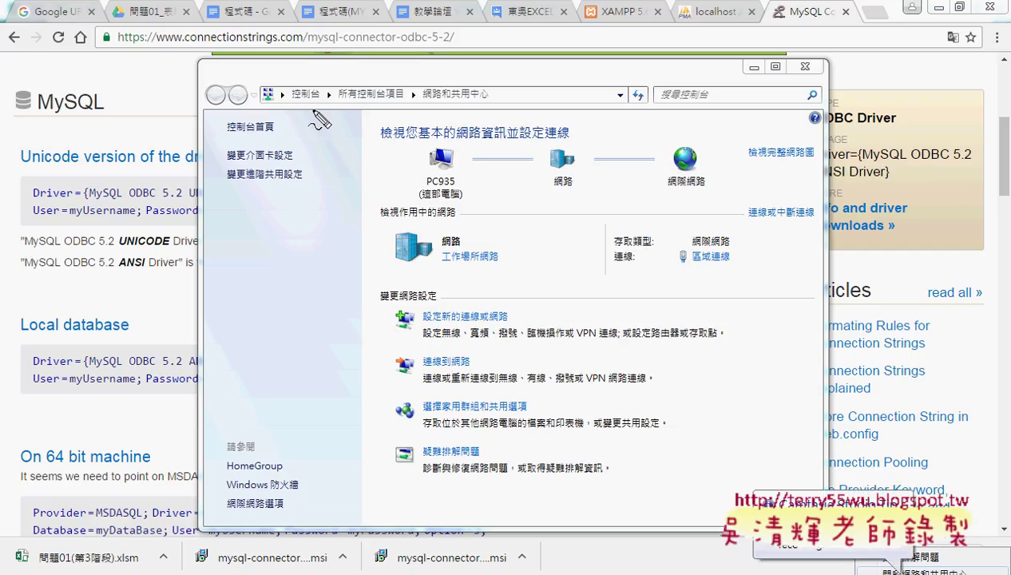
drag(312, 111, 317, 81)
drag(479, 108, 708, 244)
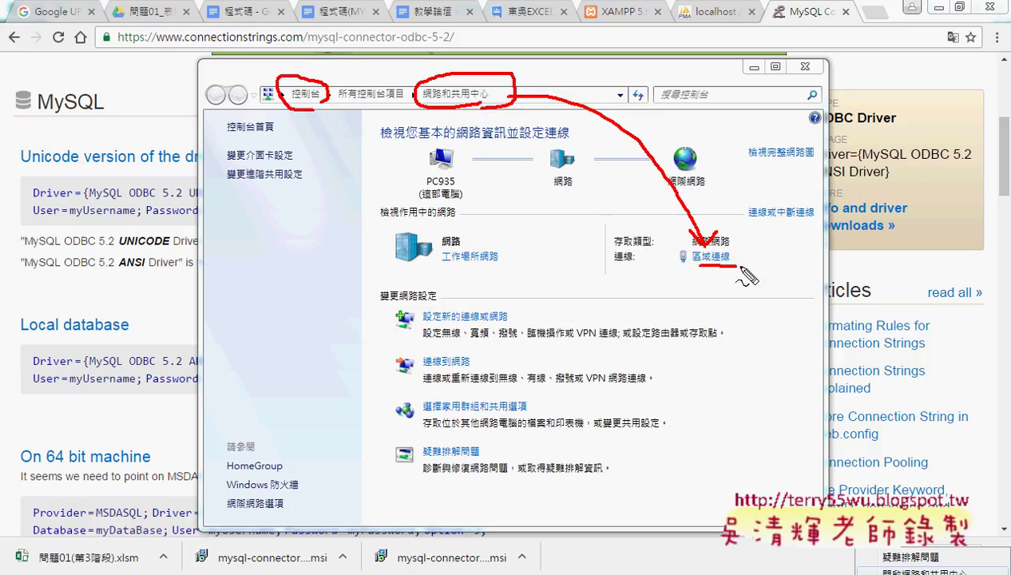
key(Escape)
click(710, 256)
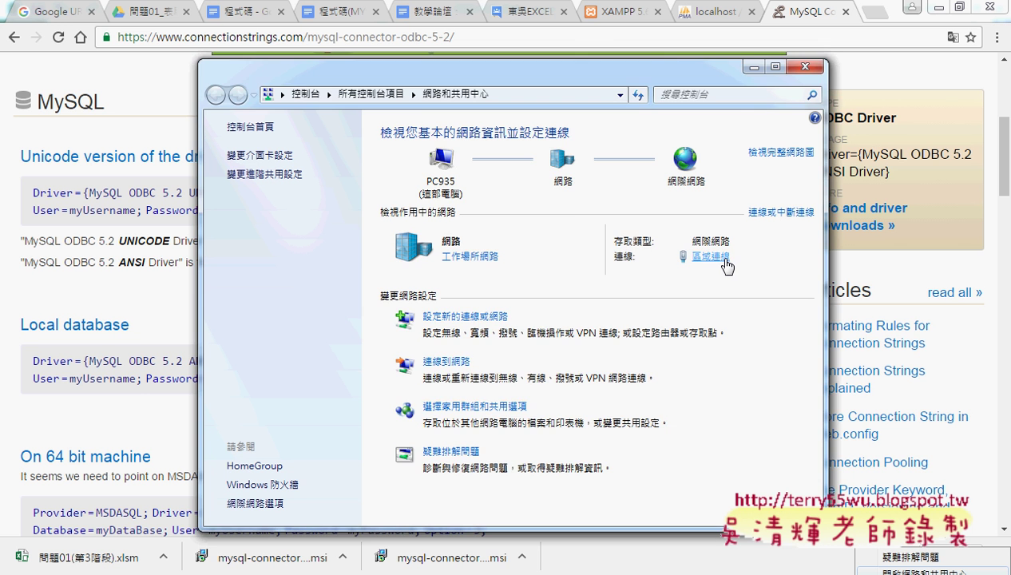
click(445, 288)
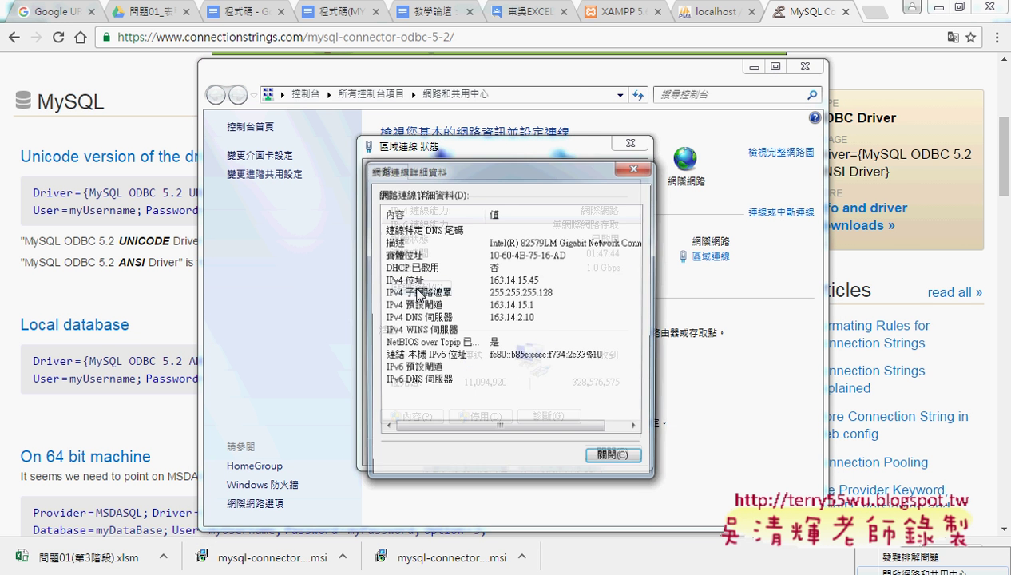
drag(517, 257, 528, 239)
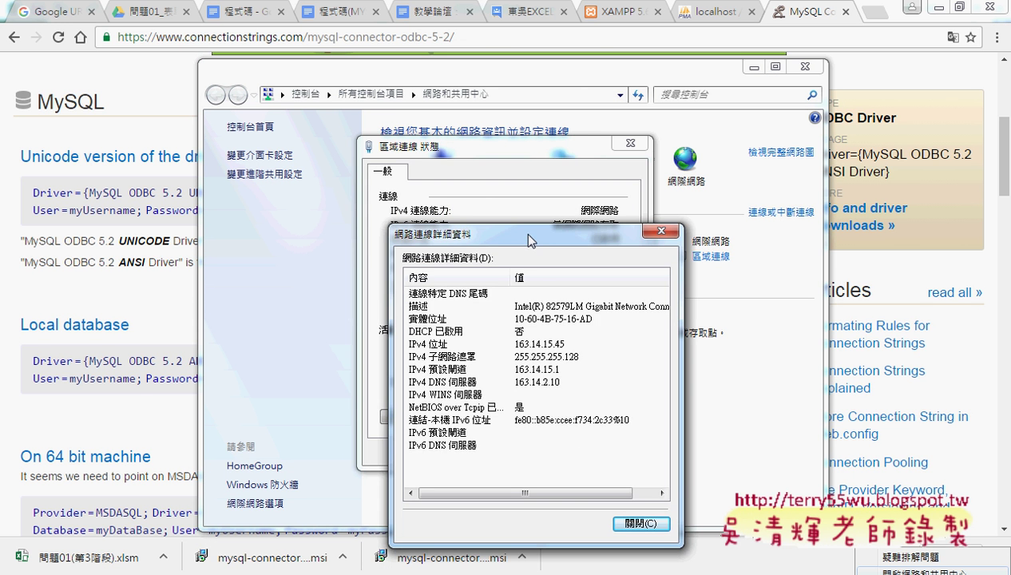
click(520, 345)
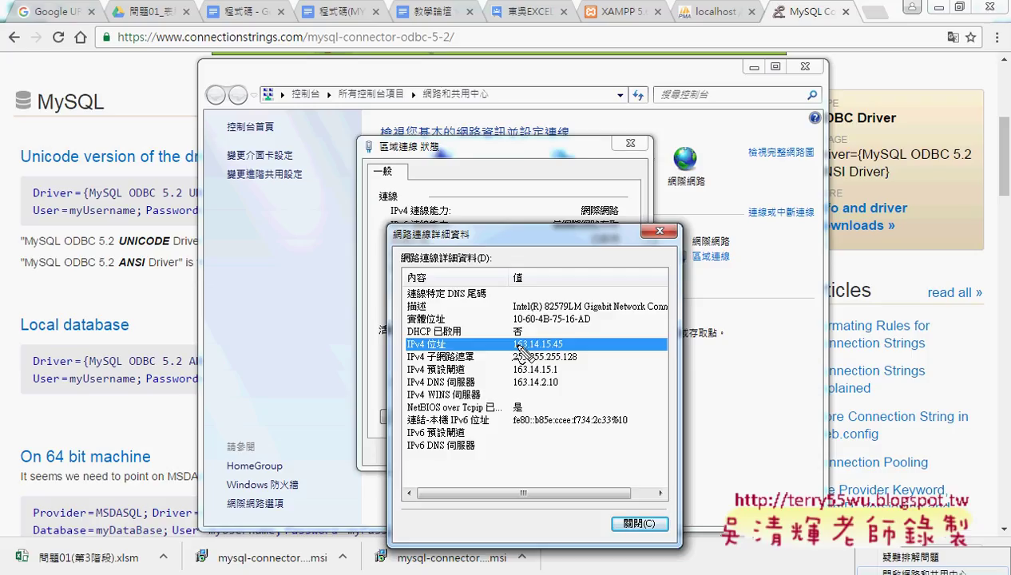
- Underline the 控制台, 網路和共用中心 path and subnet mask, then close the details window
drag(424, 98, 496, 98)
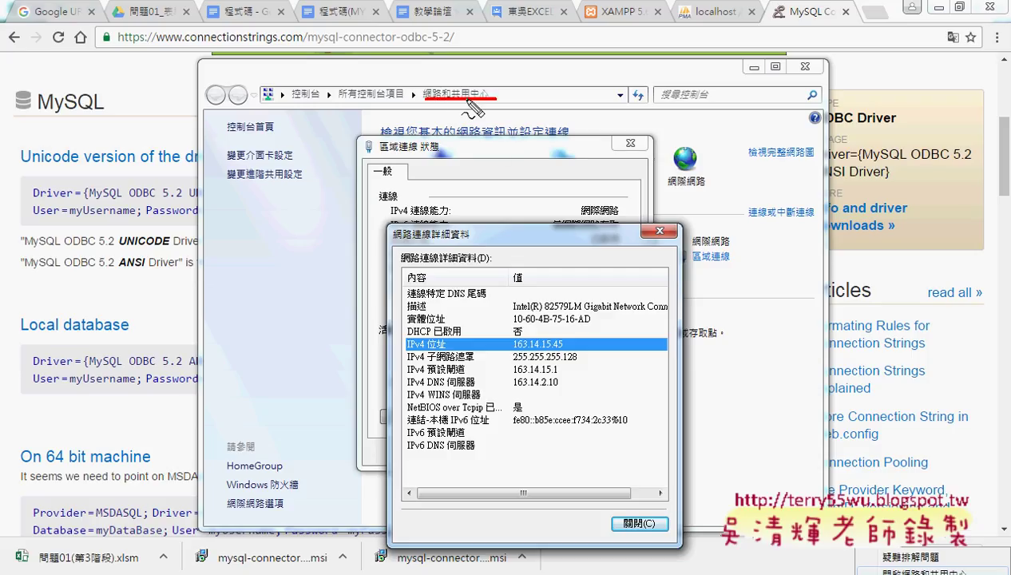
drag(293, 98, 320, 97)
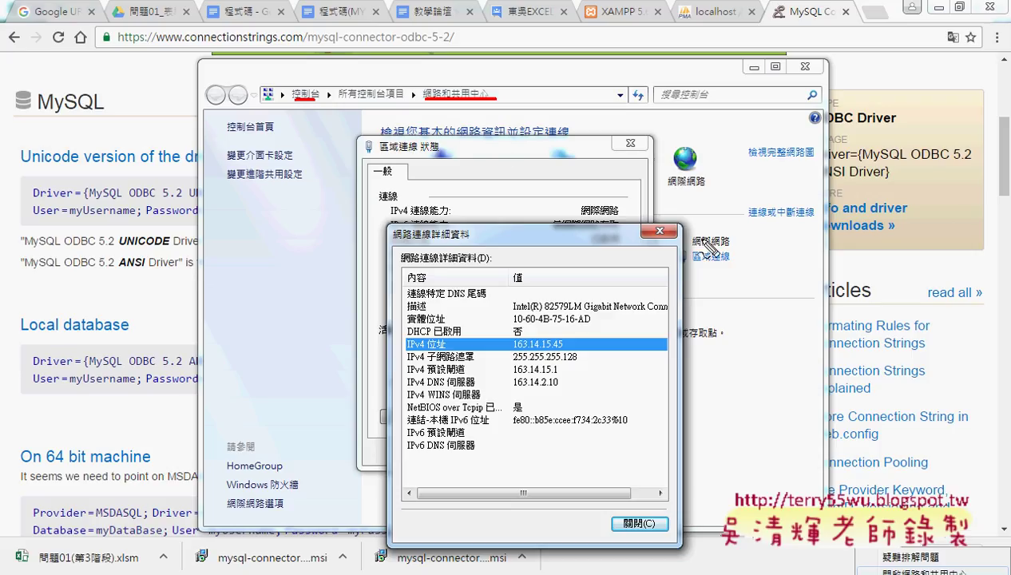
mouse_move(699, 267)
mouse_down()
mouse_move(729, 270)
mouse_move(731, 244)
mouse_up()
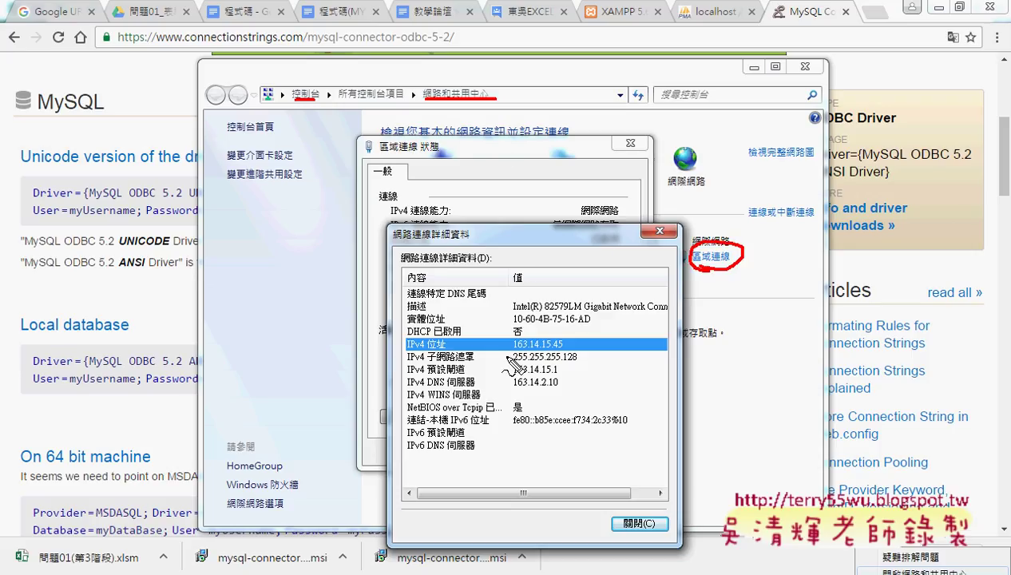
mouse_move(506, 358)
mouse_down()
mouse_move(575, 358)
mouse_move(511, 351)
mouse_up()
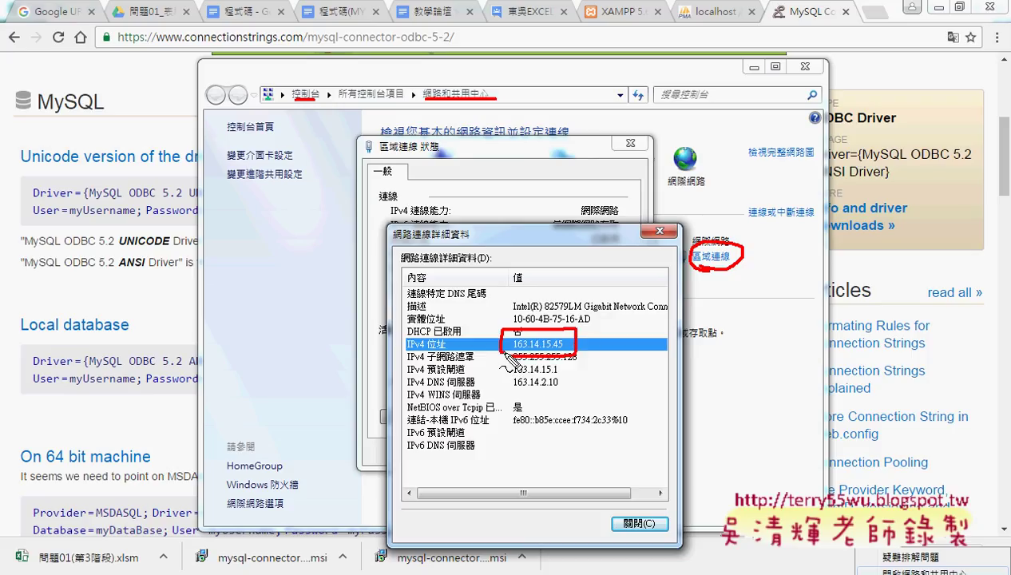
key(Escape)
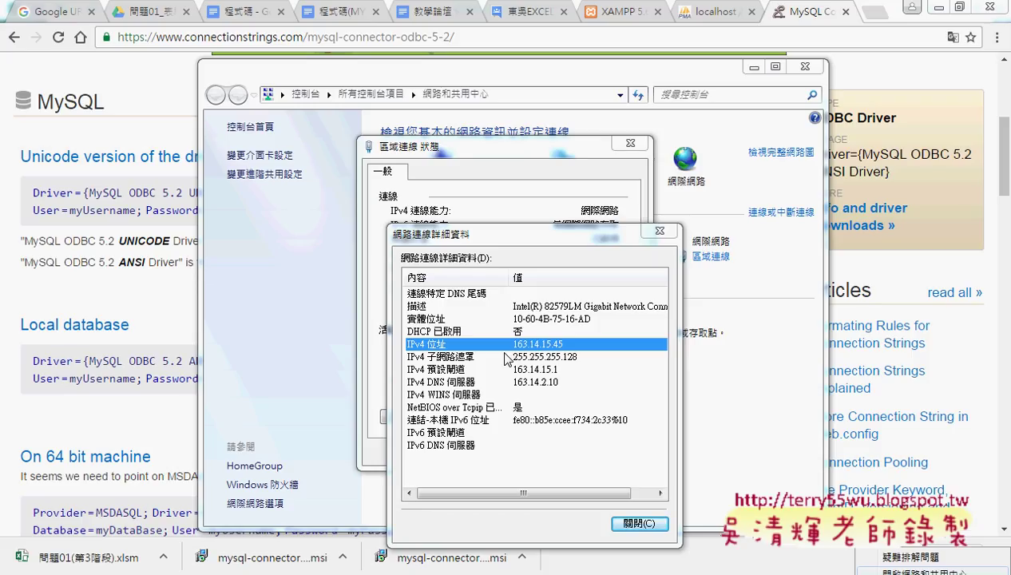
click(632, 520)
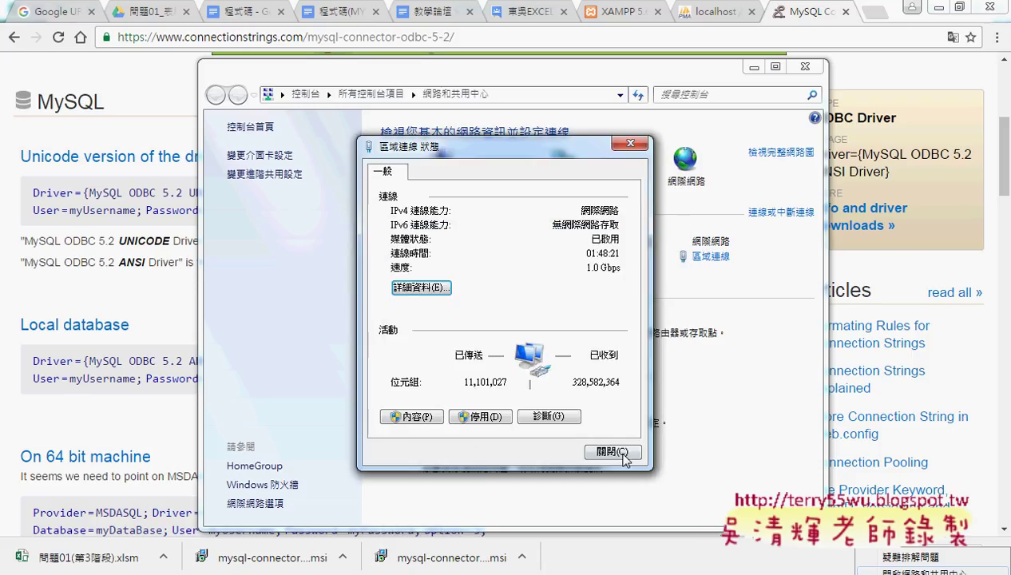
- Close the Control Panel windows and highlight myDataBase, myUsername and myPassword in the Unicode string
click(615, 452)
click(805, 66)
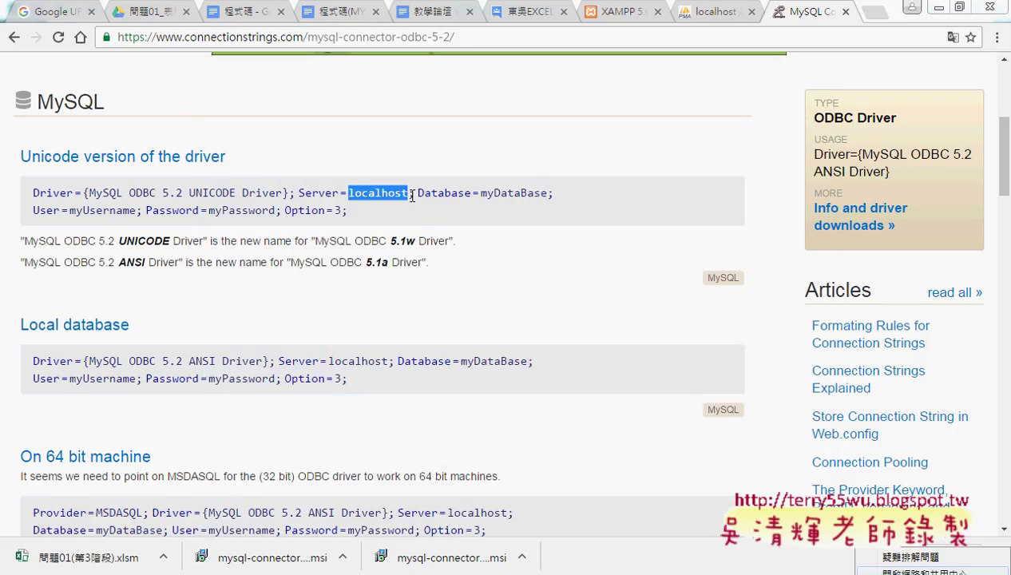
drag(480, 193, 547, 196)
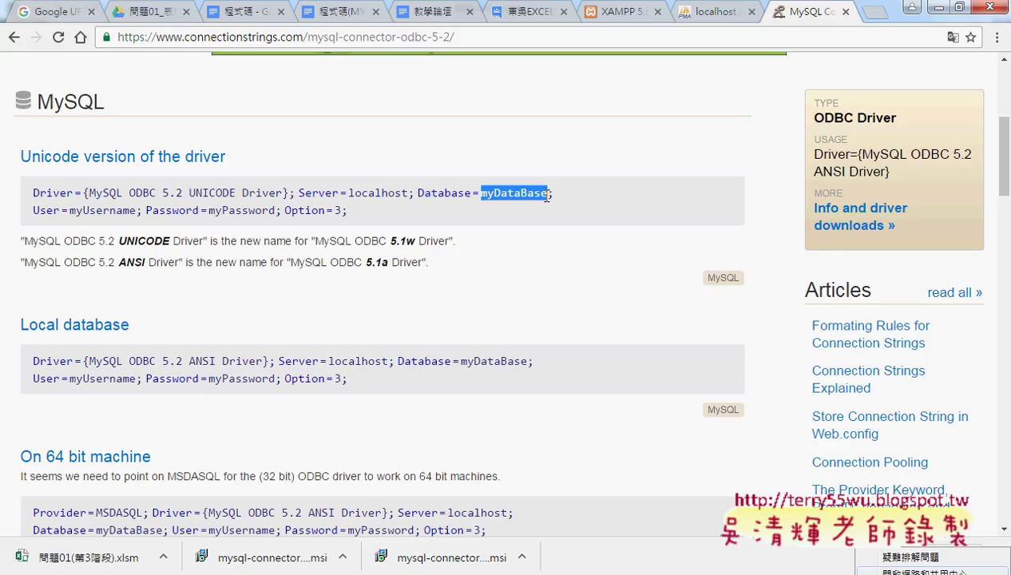
drag(69, 210, 137, 209)
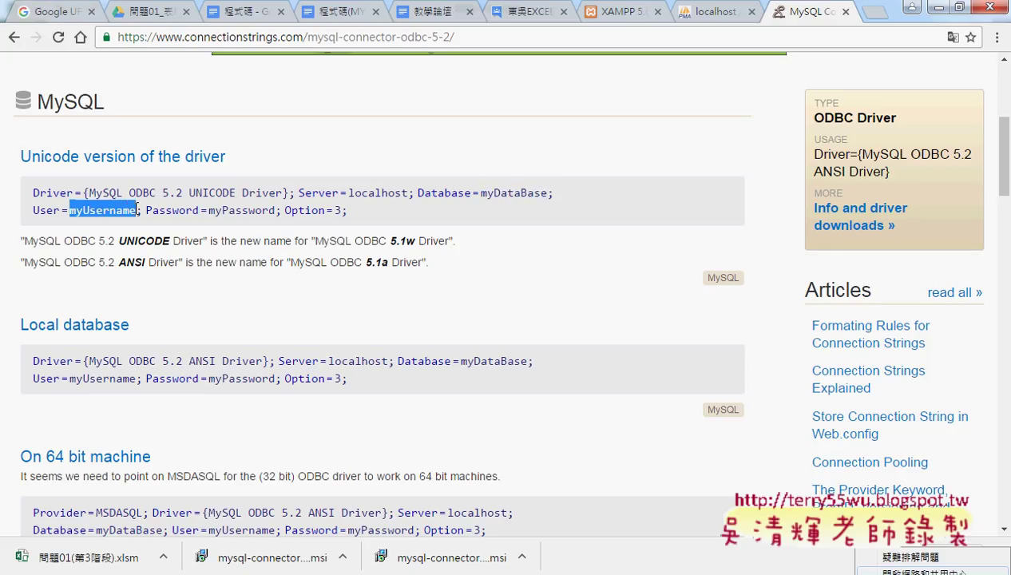
drag(209, 211, 275, 210)
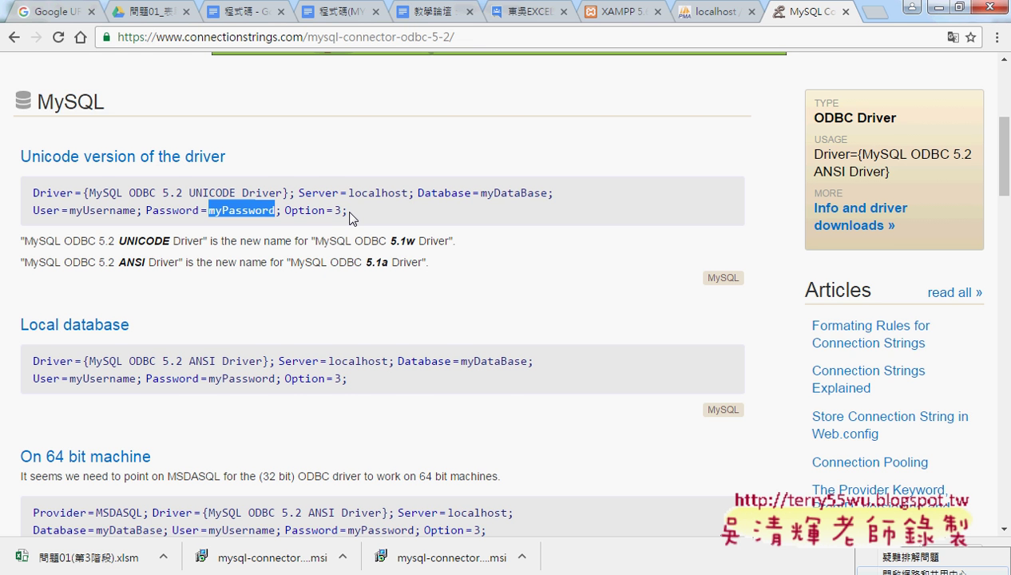
- Switch to the 程式碼(MYSQL) document and scroll down to the Sub 新增單筆 heading
click(357, 13)
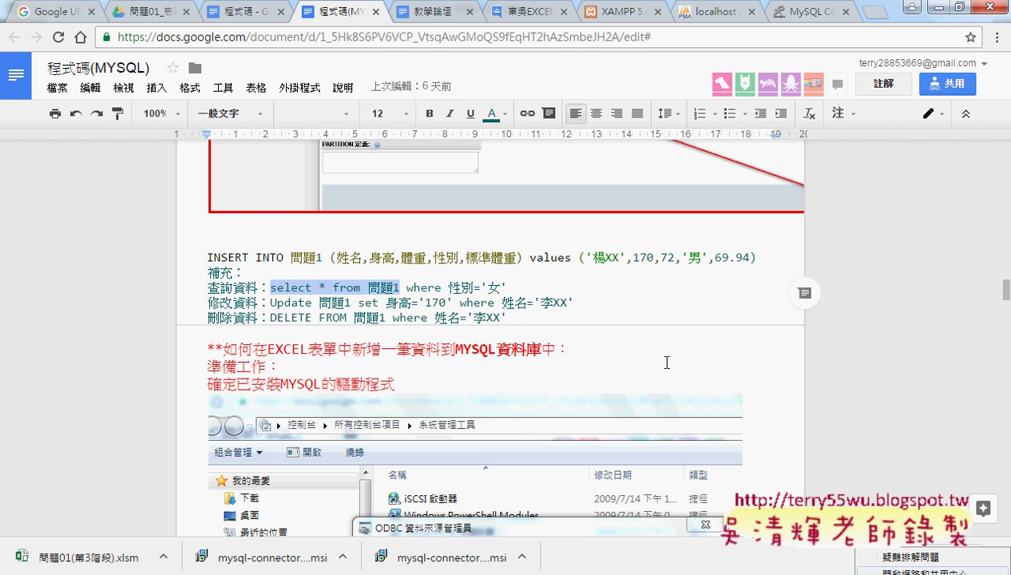
scroll(667, 363, down, 3)
scroll(667, 362, down, 2)
scroll(667, 363, down, 2)
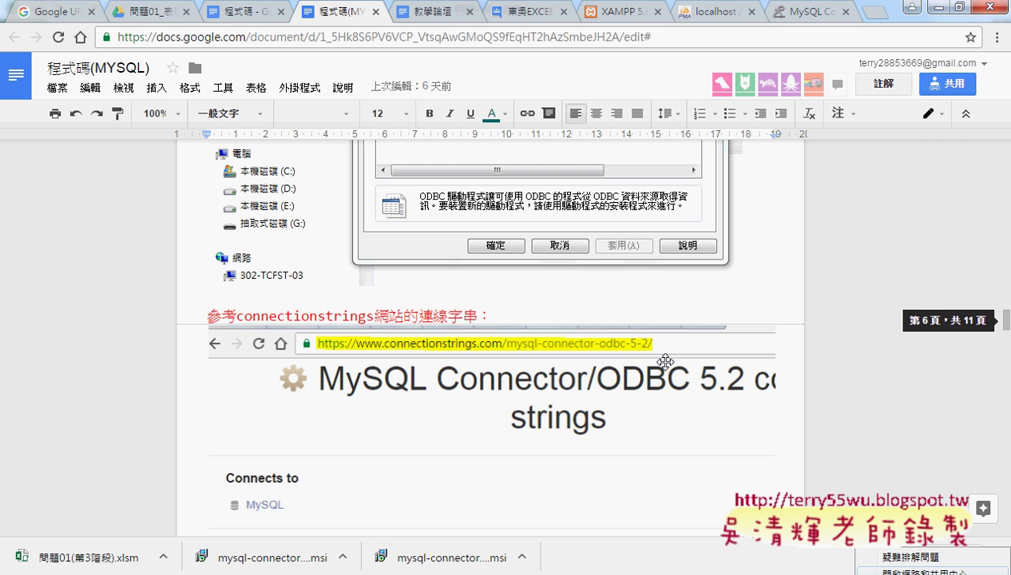
scroll(814, 379, down, 2)
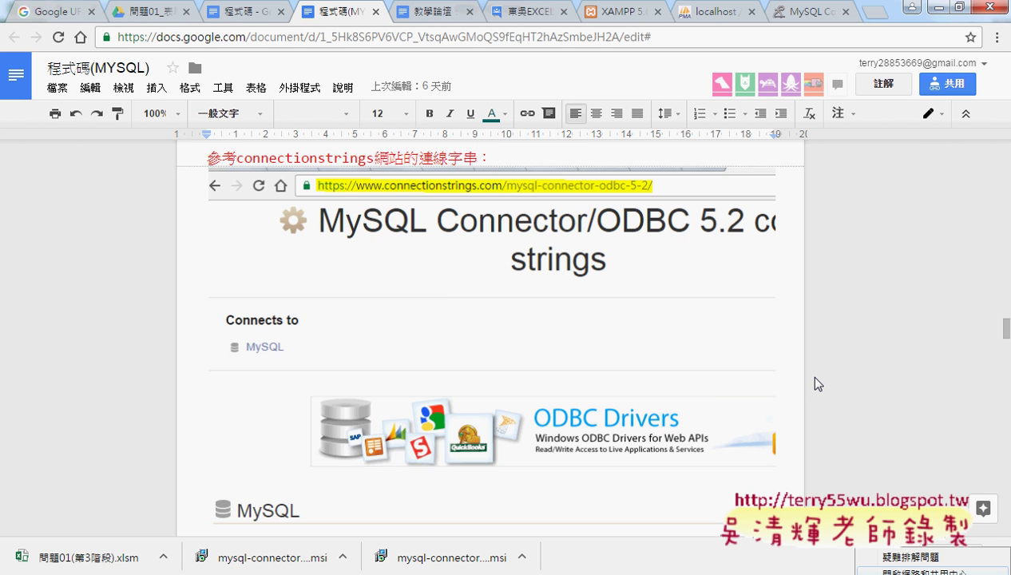
scroll(815, 384, down, 4)
scroll(814, 383, down, 2)
scroll(657, 352, down, 4)
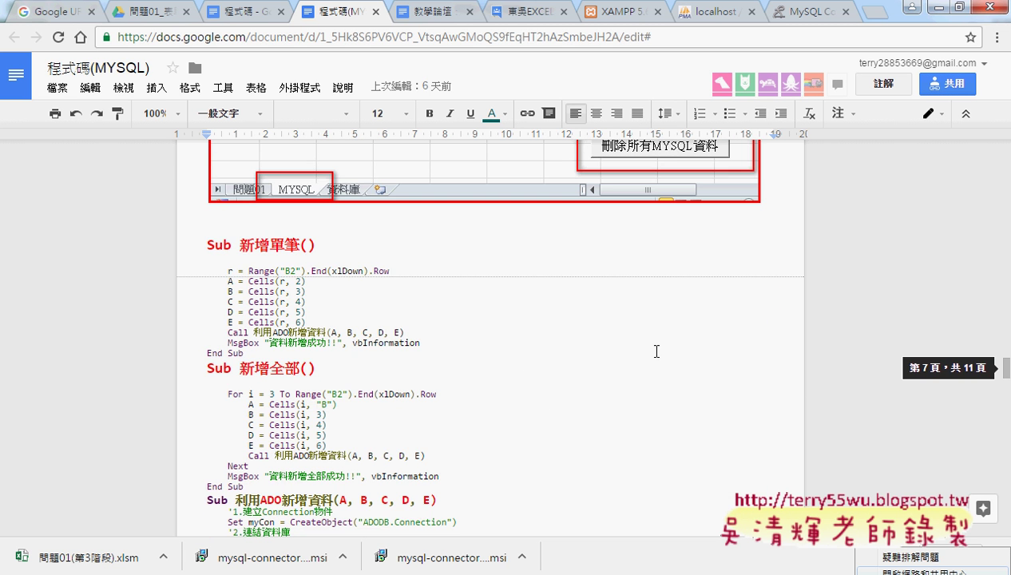
click(208, 243)
- Select the whole 利用ADO新增資料 subroutine with its MySQL ODBC connection string
scroll(320, 308, up, 2)
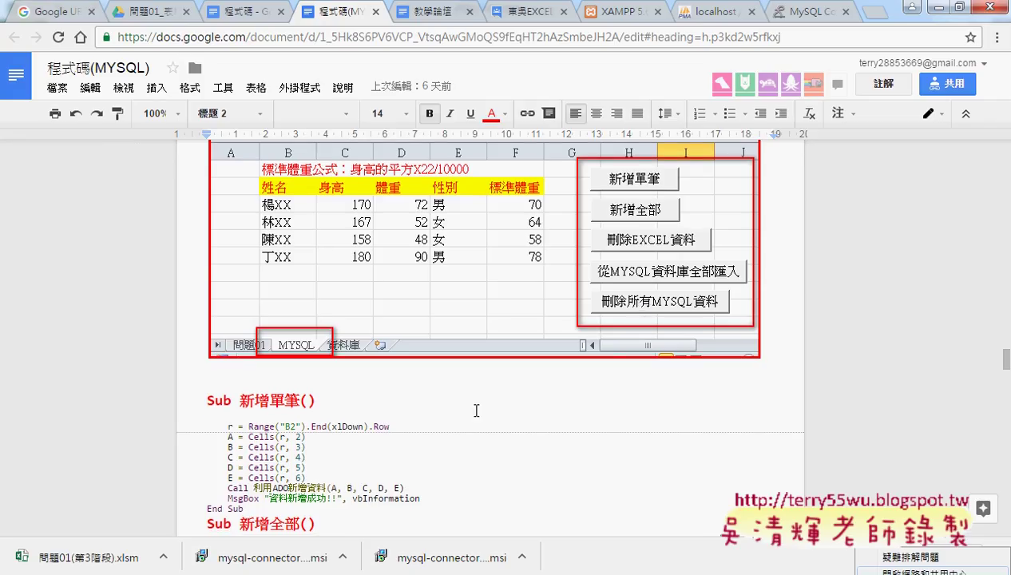
scroll(272, 253, down, 2)
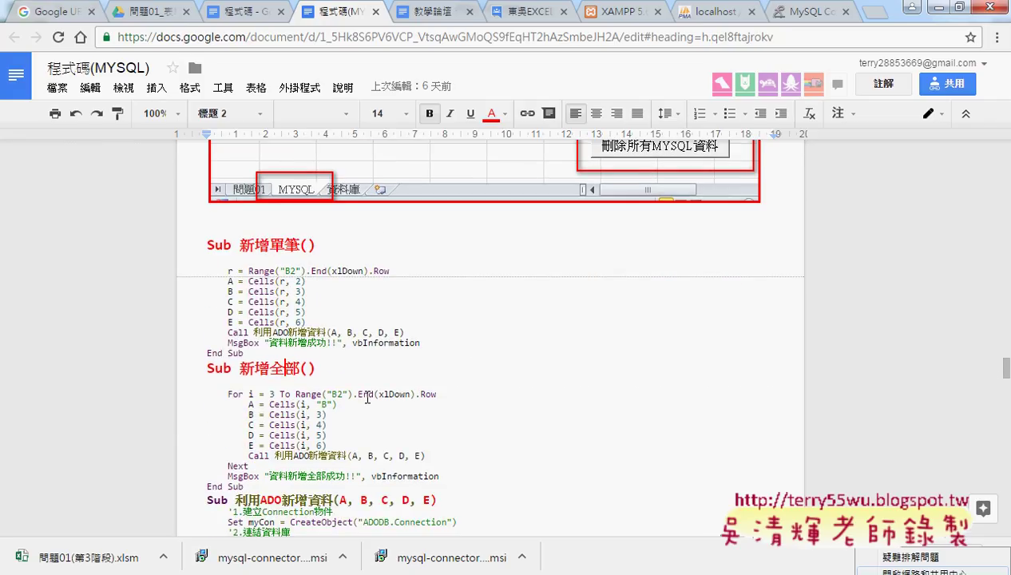
scroll(354, 390, down, 2)
drag(207, 342, 350, 456)
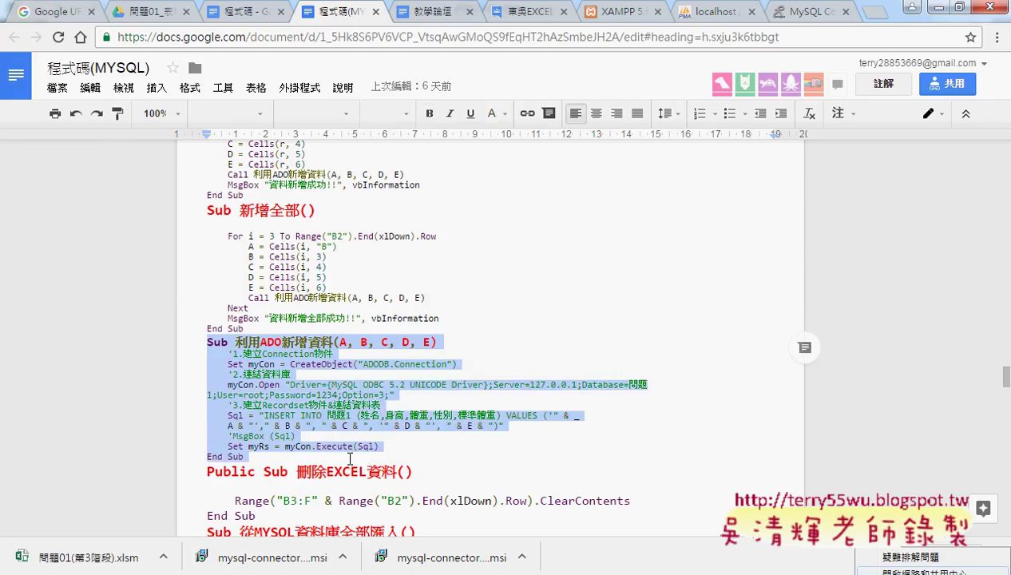
scroll(489, 421, up, 3)
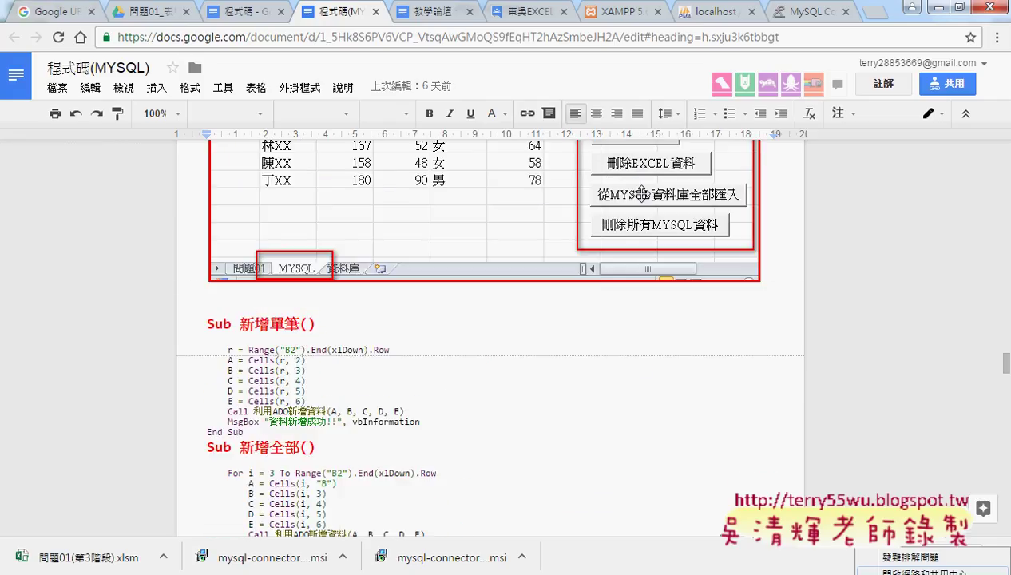
scroll(469, 375, down, 5)
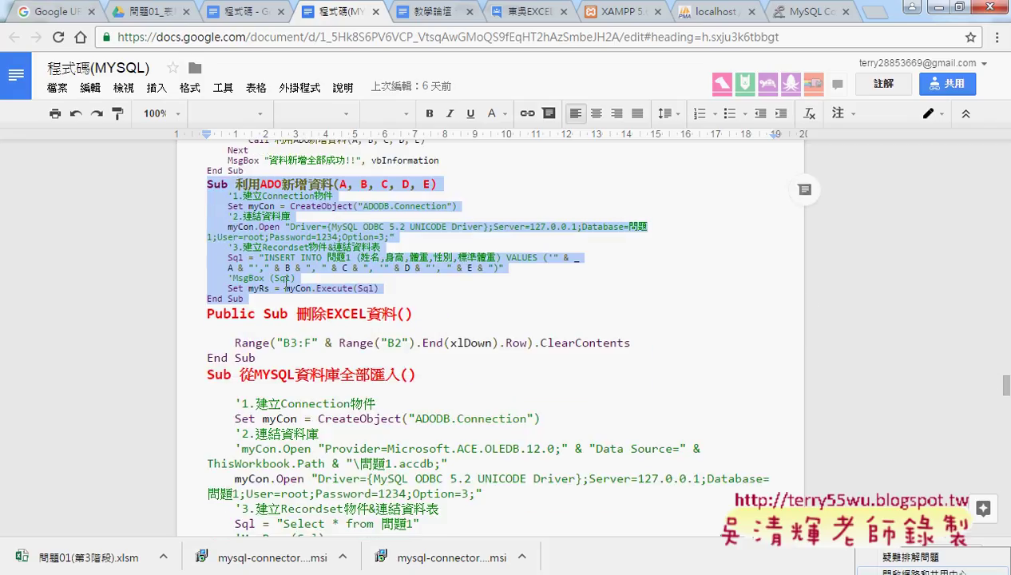
drag(260, 298, 197, 184)
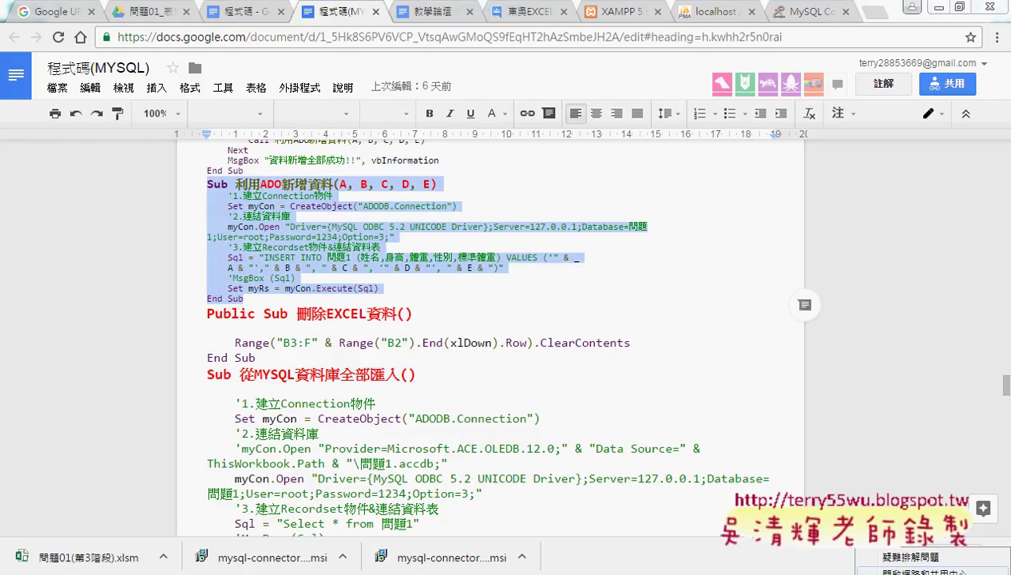
- Minimize Chrome and the Downloads window, then place the VBA editor beside the Excel sheet
mouse_move(87, 557)
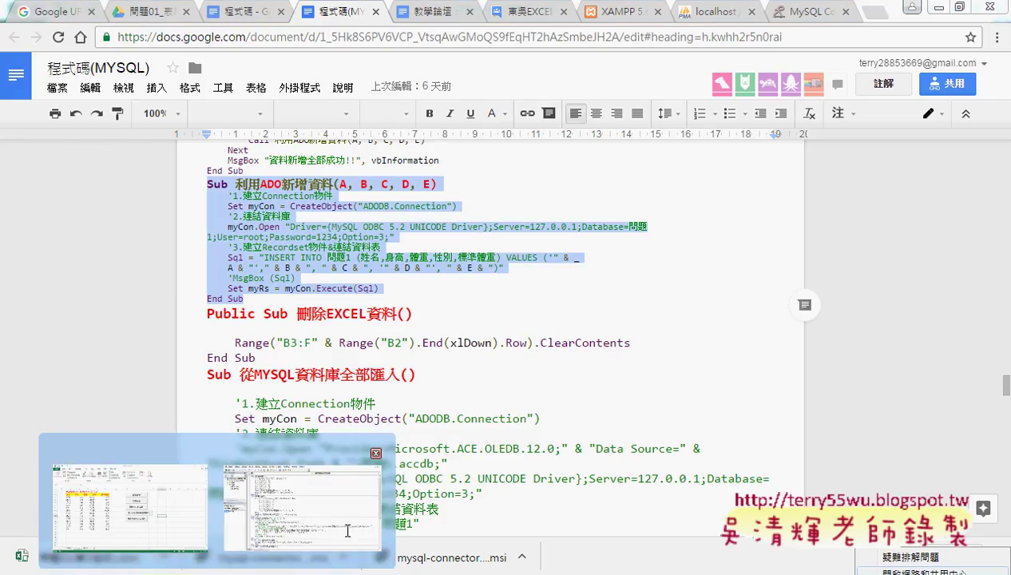
click(938, 8)
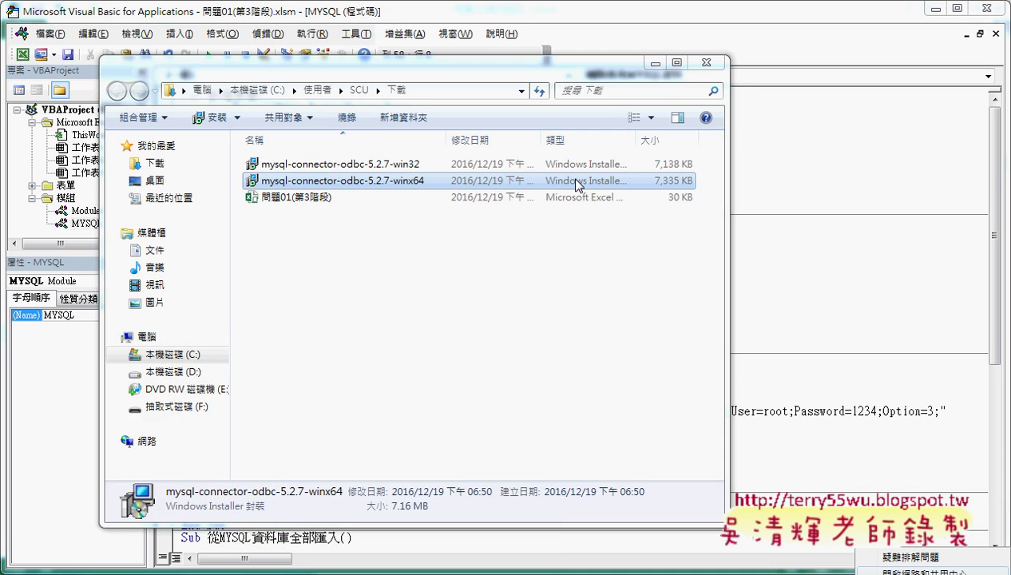
click(675, 53)
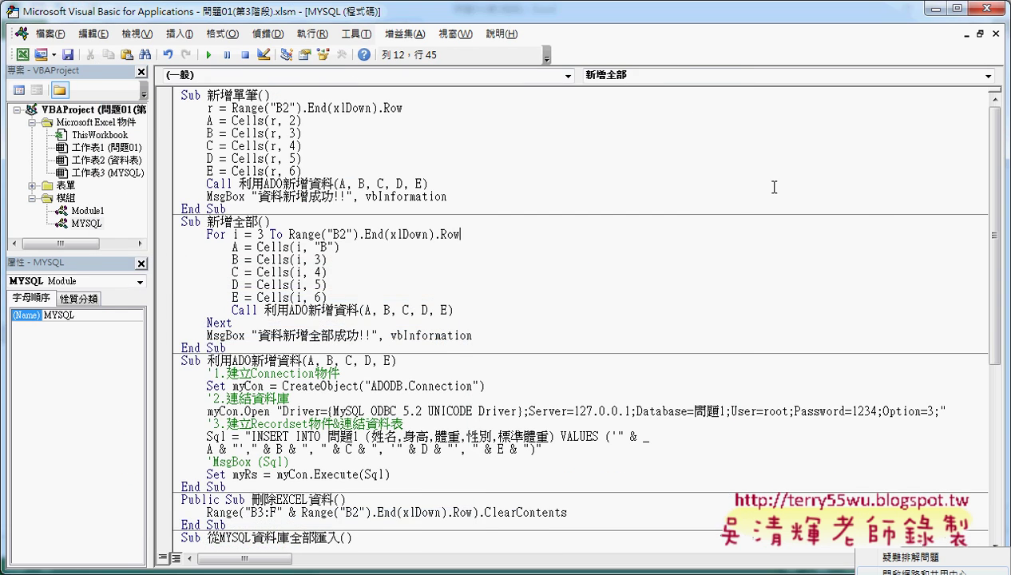
mouse_move(303, 16)
mouse_down()
mouse_move(332, 30)
mouse_move(558, 35)
mouse_move(639, 20)
mouse_up()
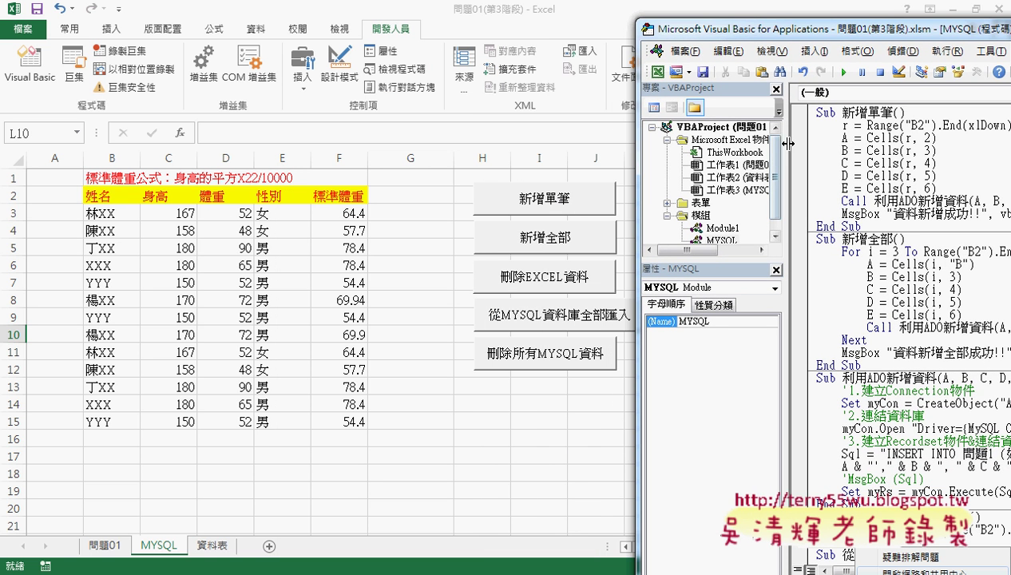
- Widen the VBA editor and narrow its project panes so code and columns A–F both show
drag(757, 33, 255, 18)
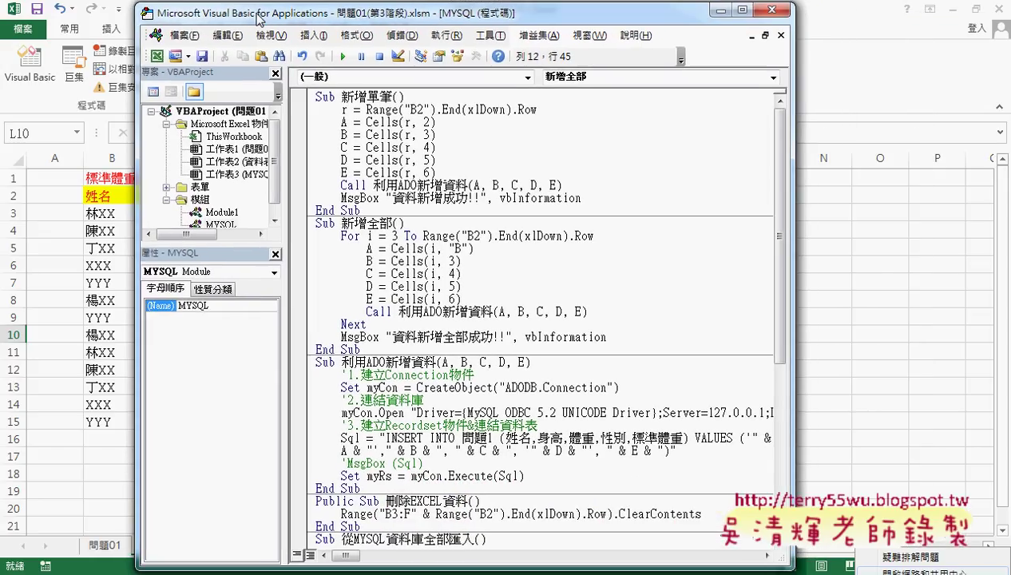
drag(342, 96, 391, 97)
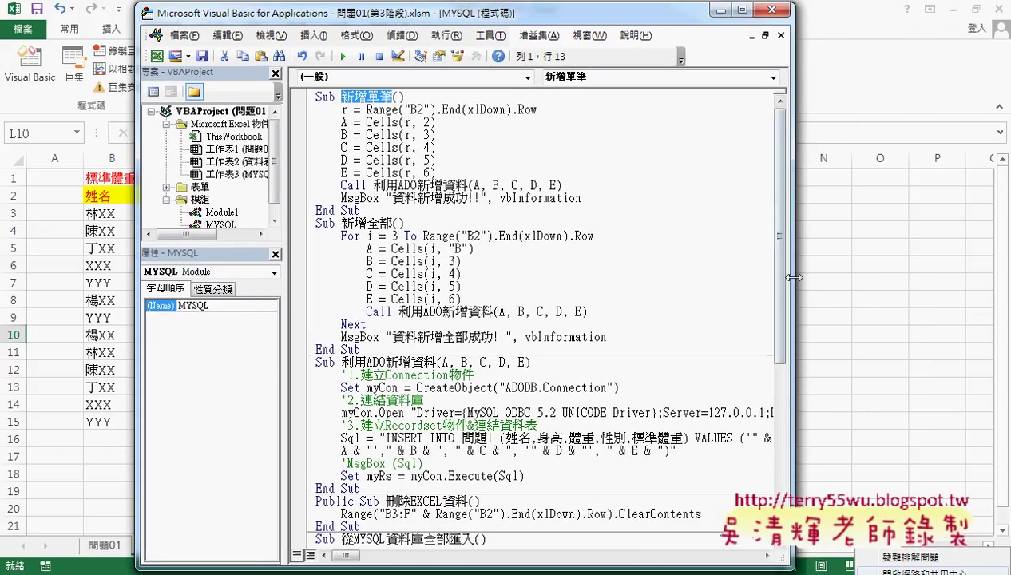
drag(796, 275, 987, 270)
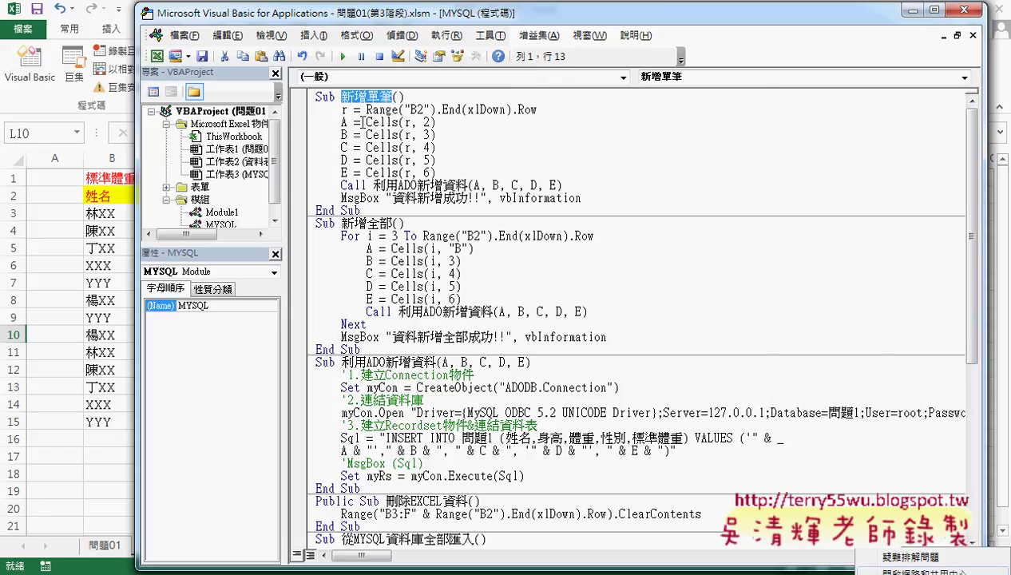
drag(388, 16, 484, 16)
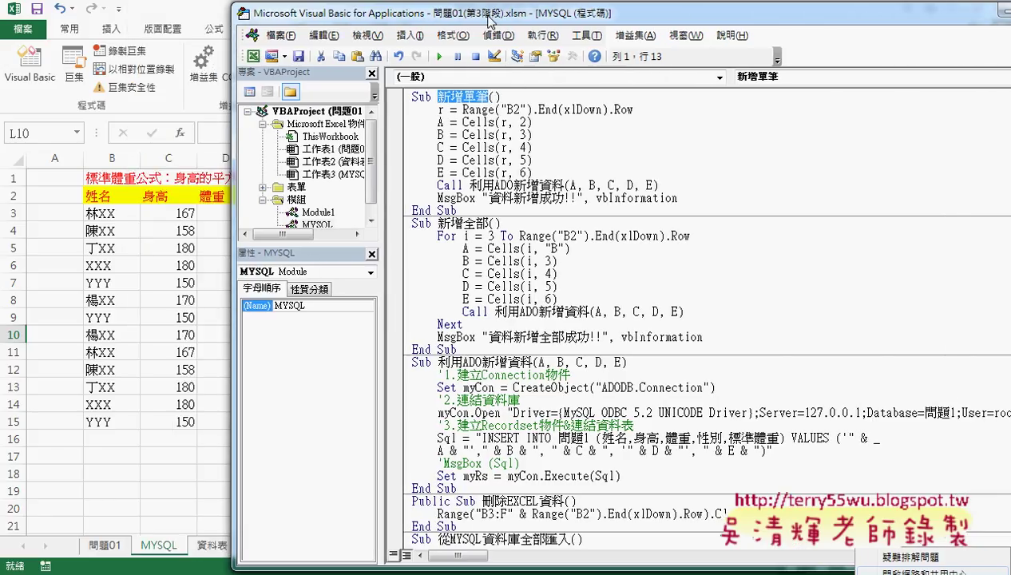
drag(381, 306, 260, 306)
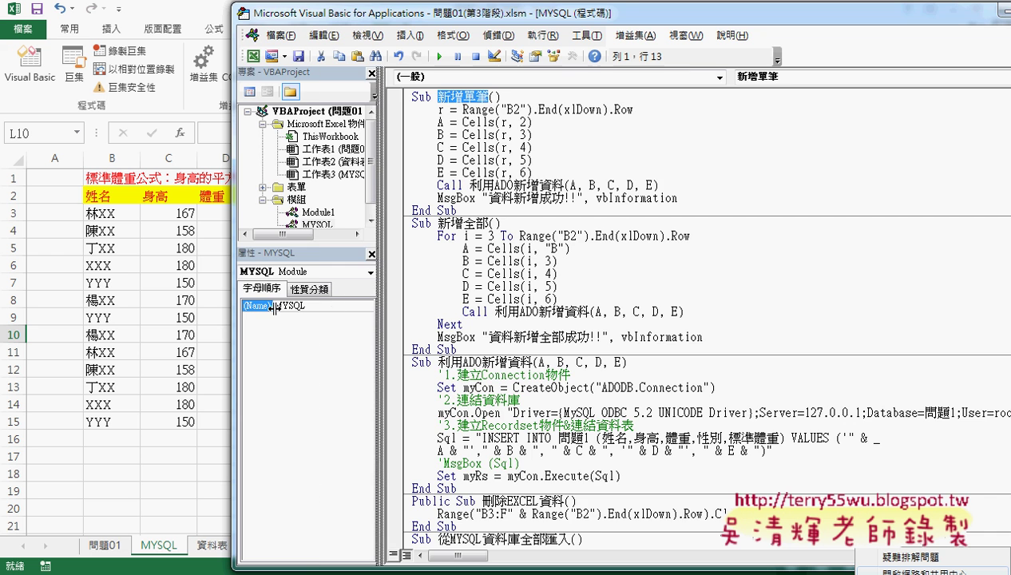
drag(376, 16, 539, 18)
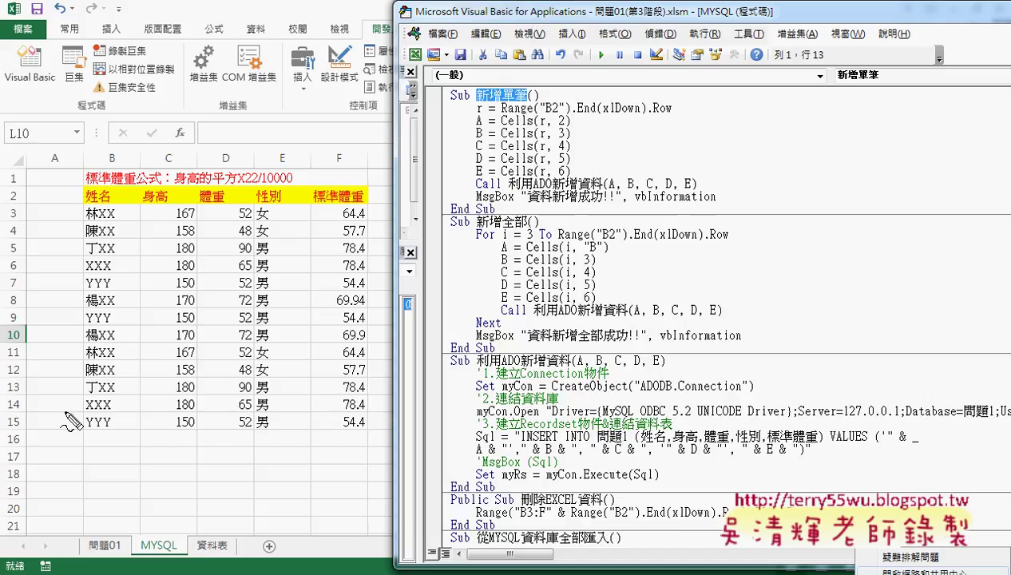
- Mark row 15 as the record being added and underline the call to the insert routine
mouse_move(66, 404)
mouse_down()
mouse_move(67, 434)
mouse_move(369, 433)
mouse_up()
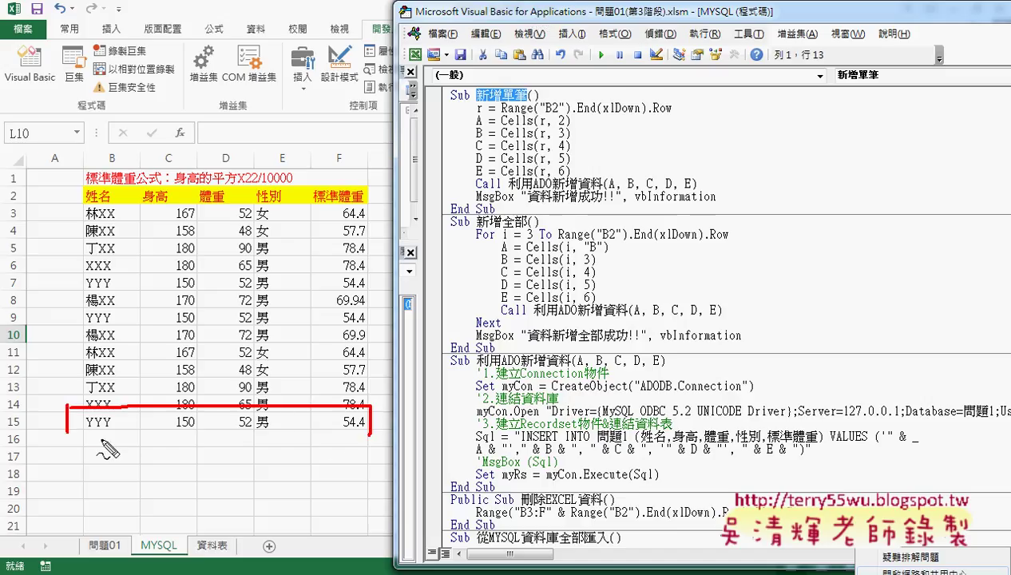
drag(83, 439, 360, 440)
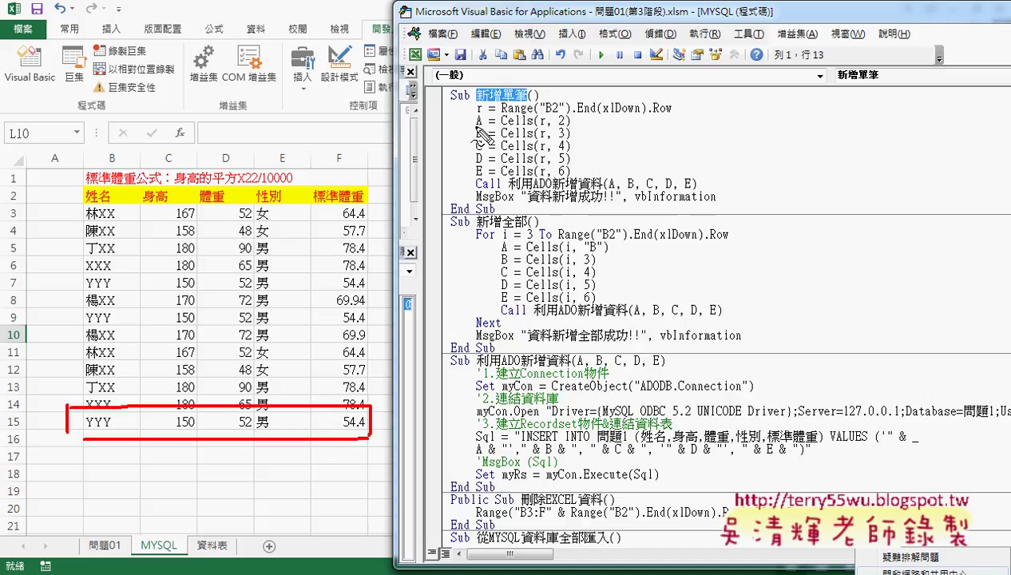
drag(471, 178, 607, 192)
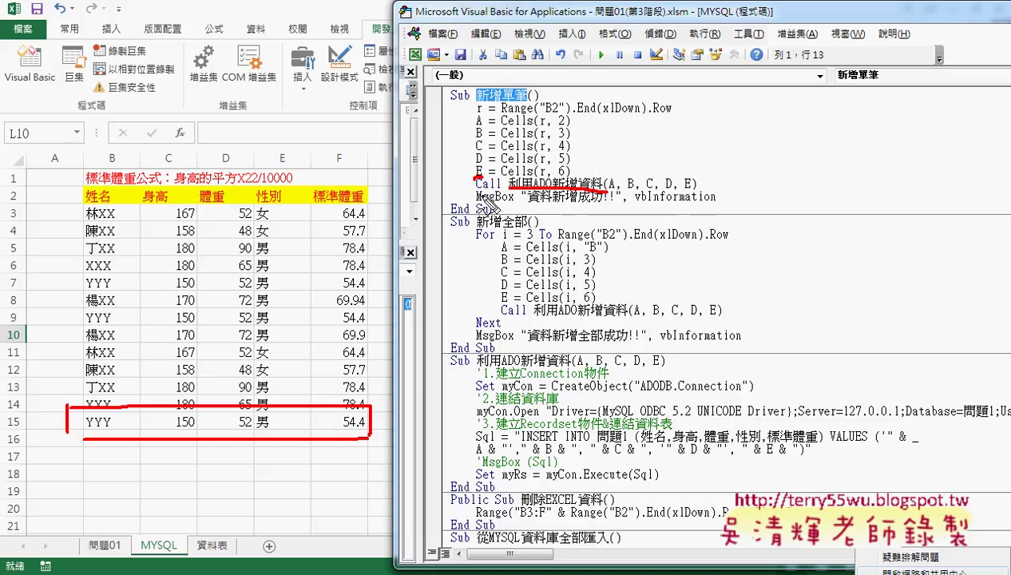
mouse_move(454, 188)
mouse_down()
mouse_move(415, 190)
mouse_move(441, 359)
mouse_up()
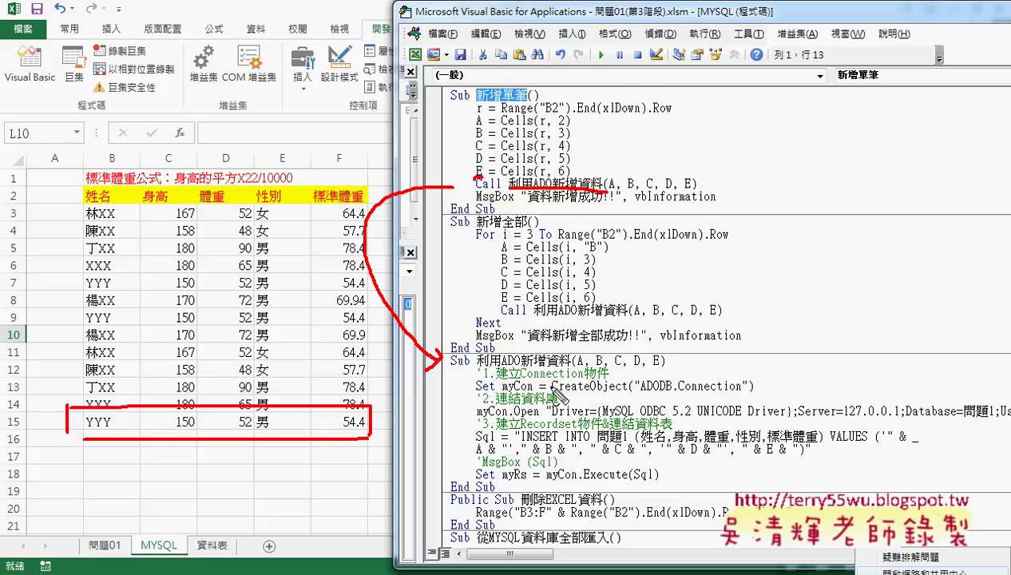
- Underline the myCon ADODB.Connection declaration and the driver/server part of the connection string
drag(502, 393, 530, 392)
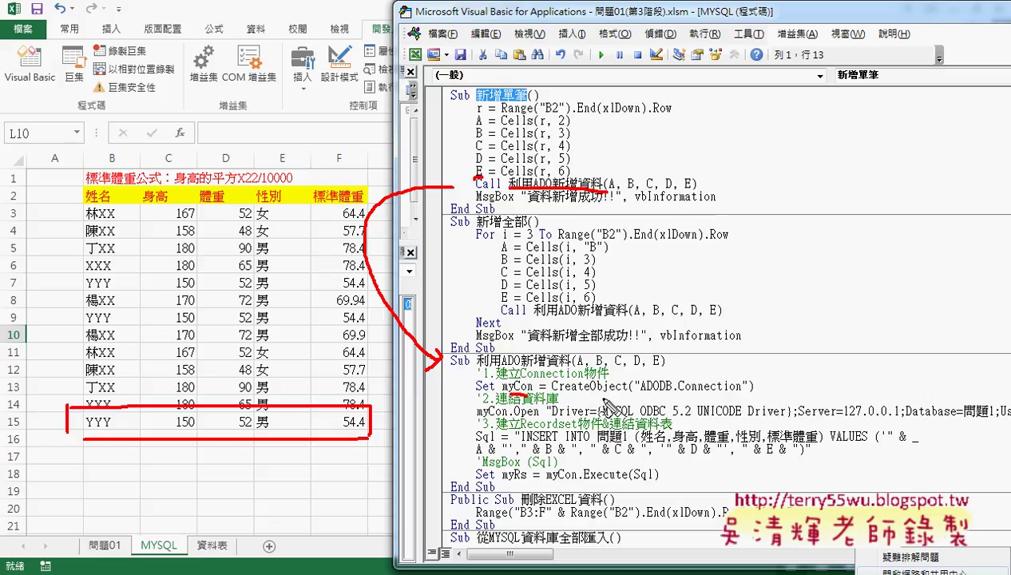
drag(641, 393, 743, 394)
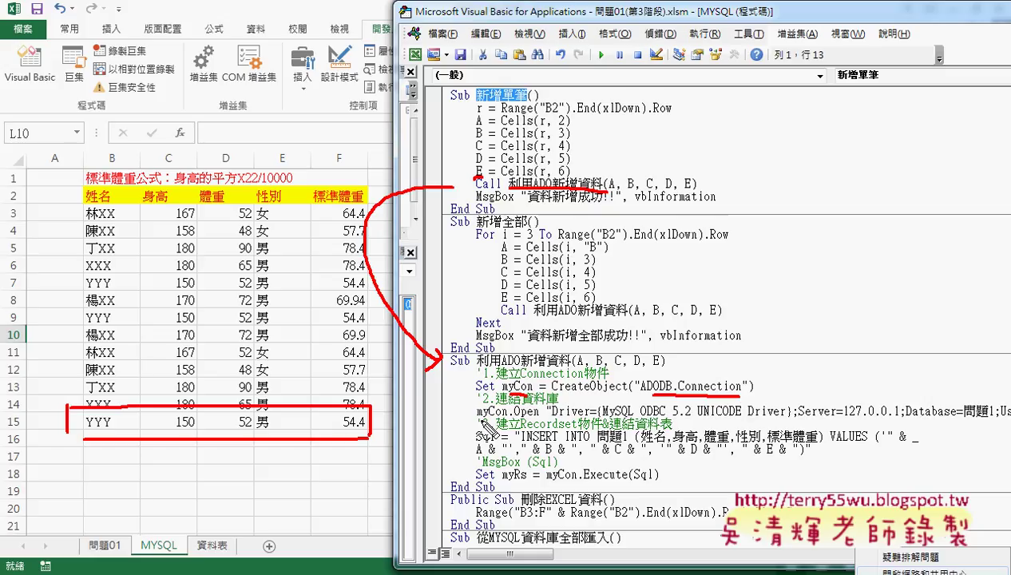
drag(478, 416, 540, 416)
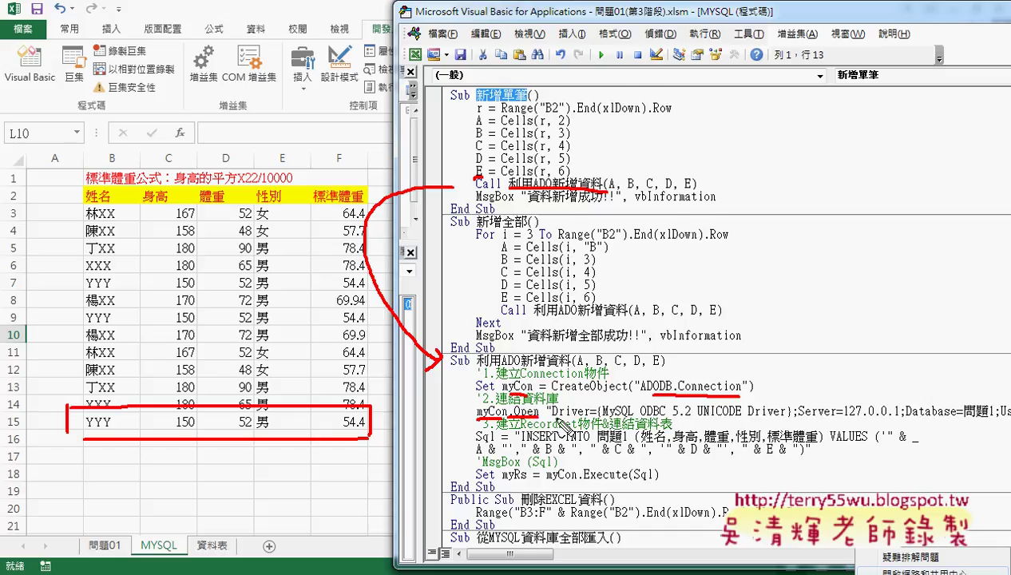
drag(544, 416, 998, 415)
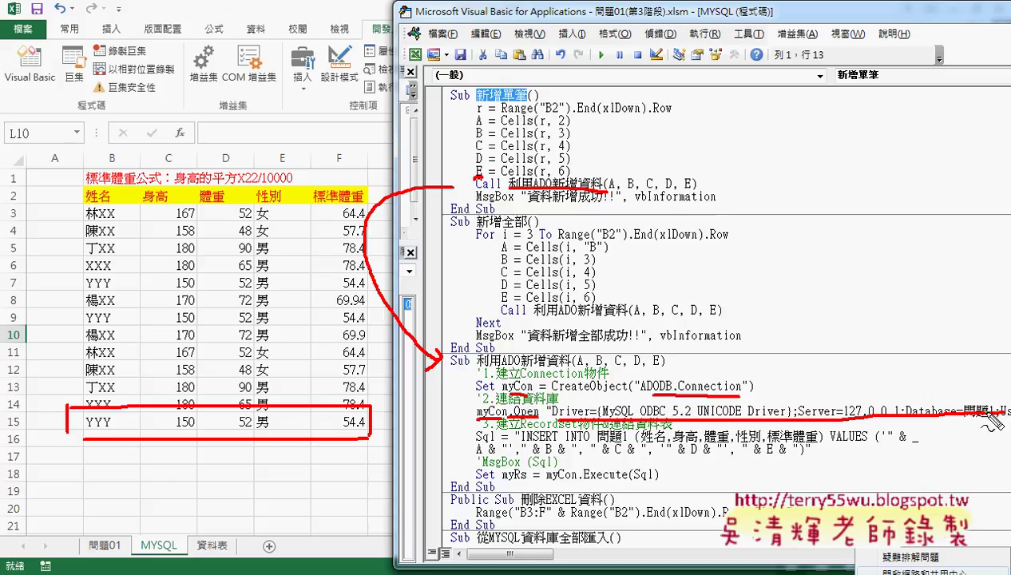
key(Escape)
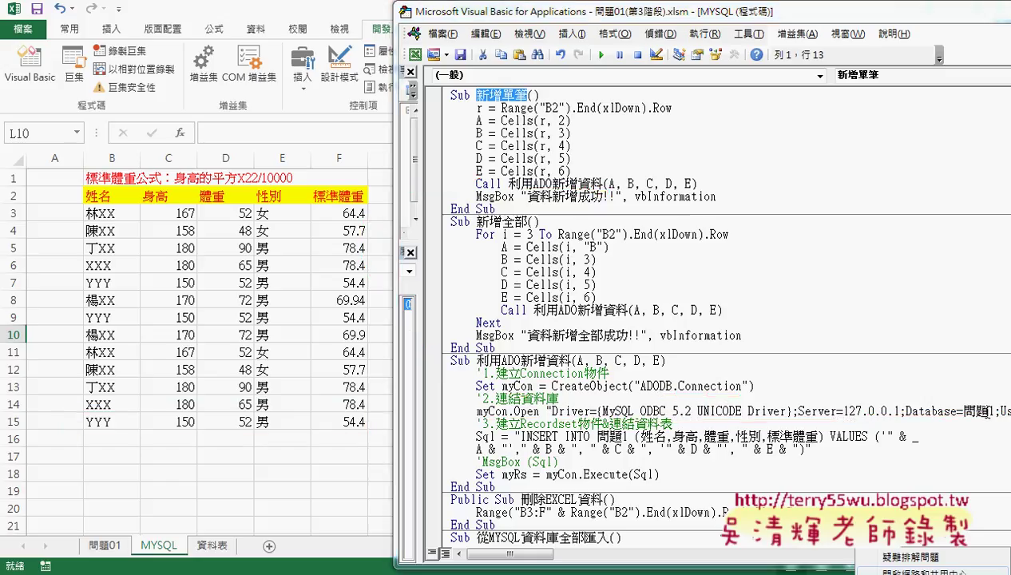
- Widen the code editor to show full lines, then switch to the 程式碼(MYSQL) document
drag(776, 6, 416, 8)
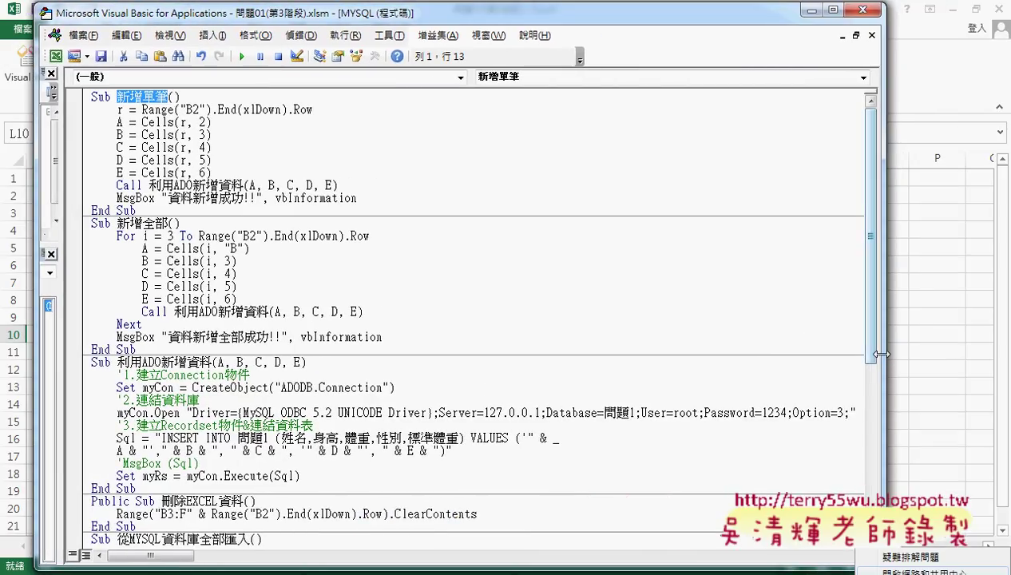
drag(891, 360, 940, 363)
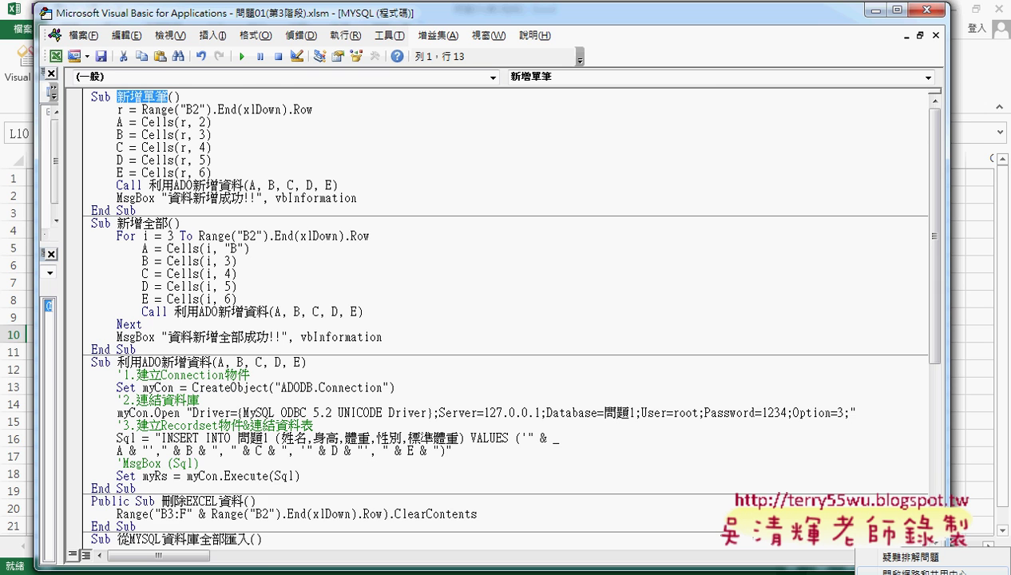
click(165, 512)
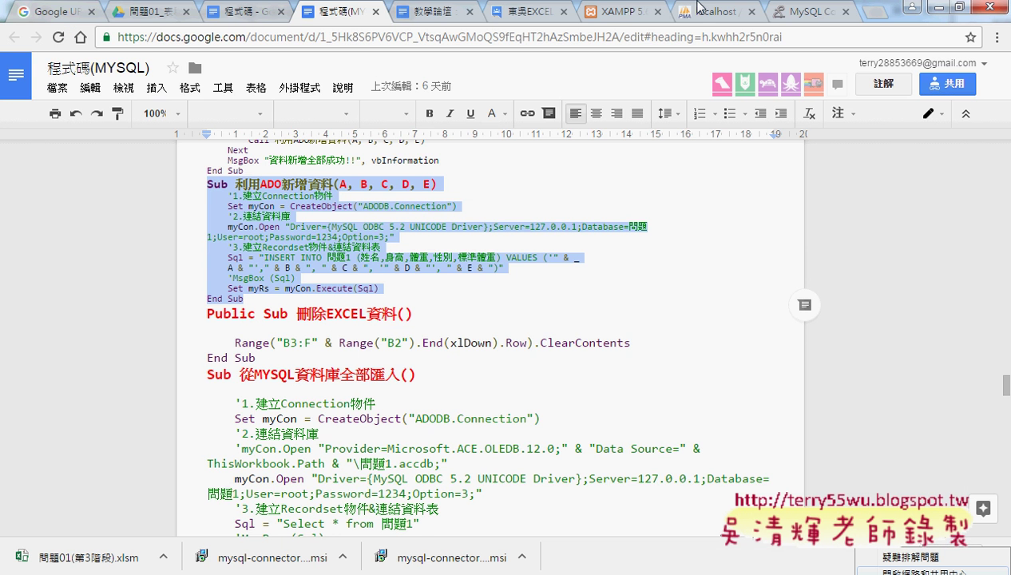
- Select the Unicode MySQL ODBC 5.2 connection string on the connector page and return to VBA
click(810, 14)
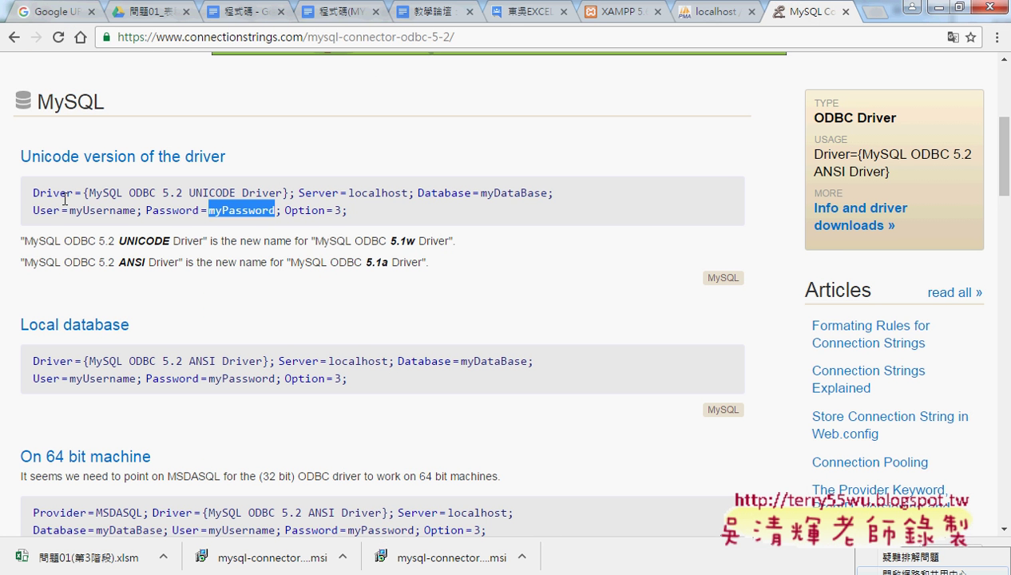
mouse_move(36, 192)
mouse_down()
mouse_move(182, 192)
mouse_move(356, 213)
mouse_up()
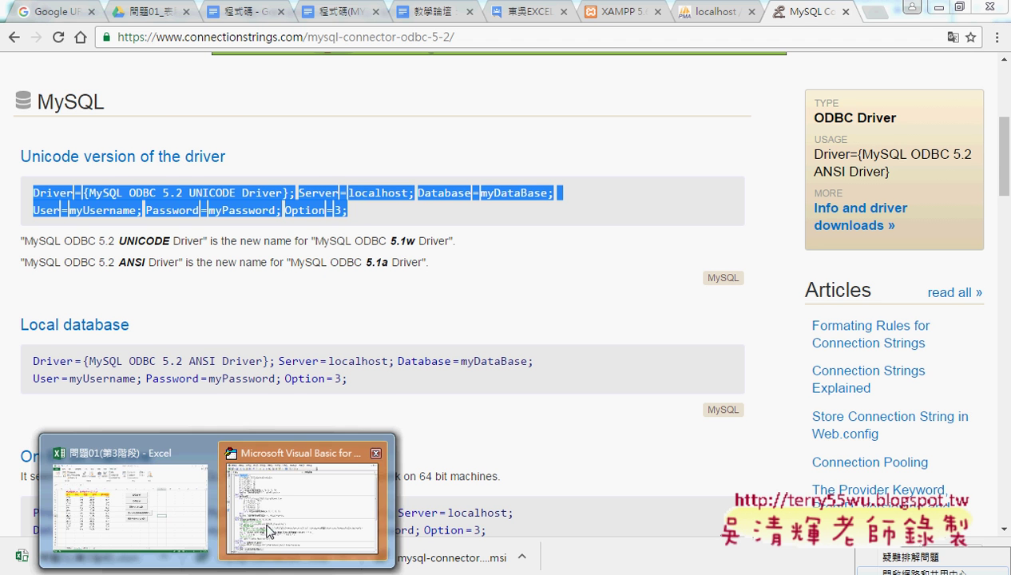
click(939, 7)
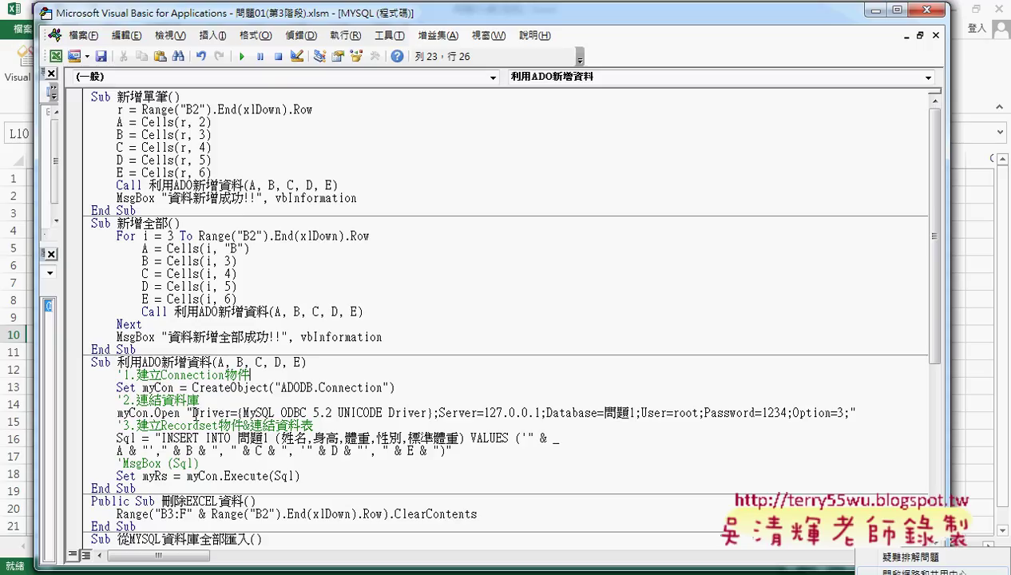
drag(193, 413, 852, 413)
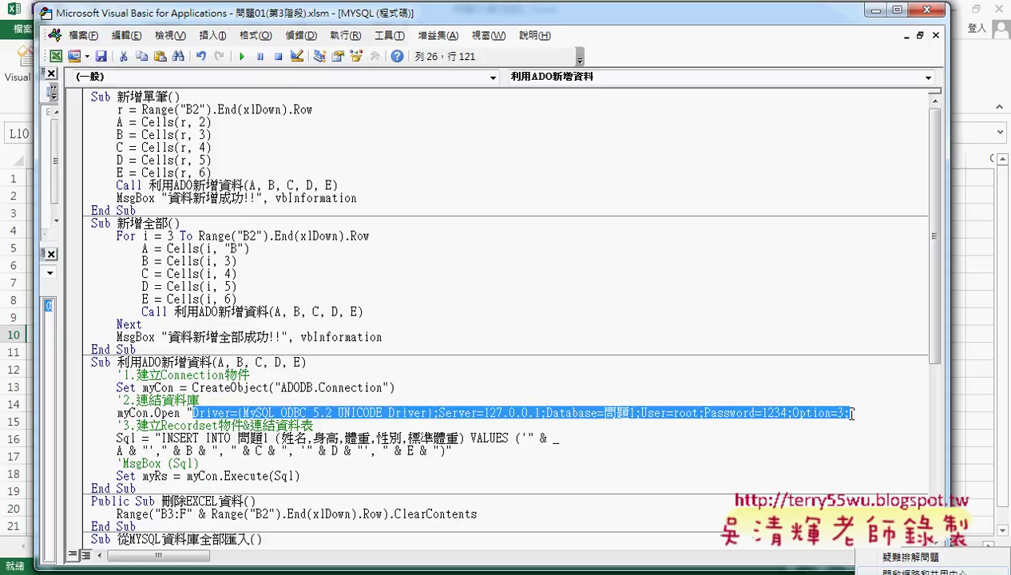
key(ctrl+v)
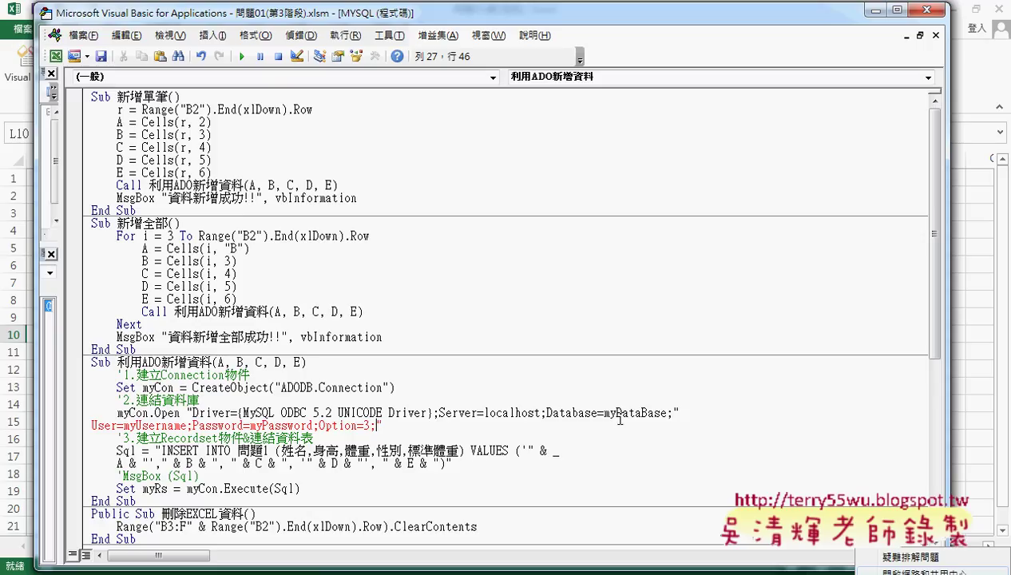
mouse_move(672, 413)
mouse_down()
mouse_move(683, 413)
mouse_move(93, 425)
mouse_up()
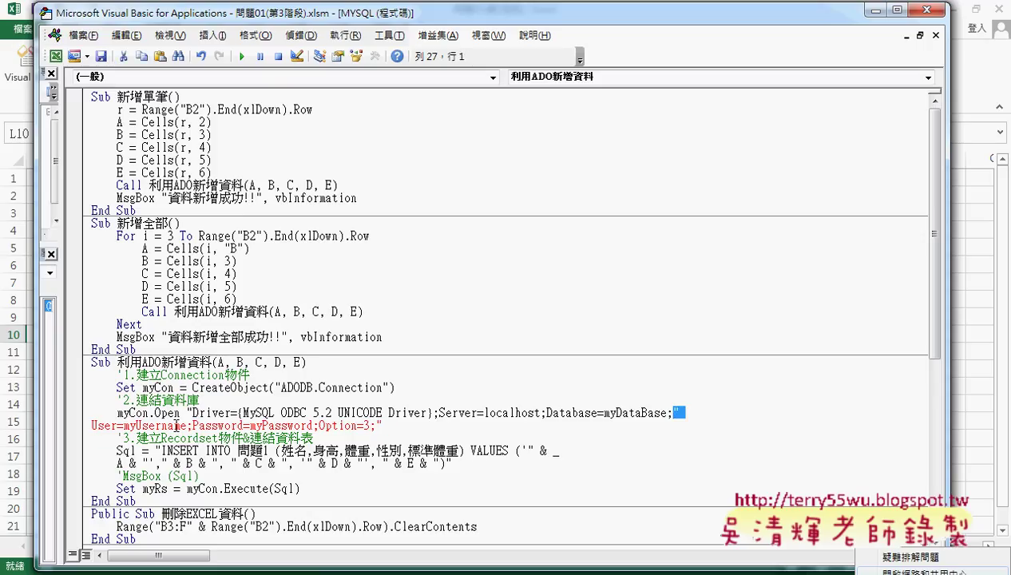
key(Delete)
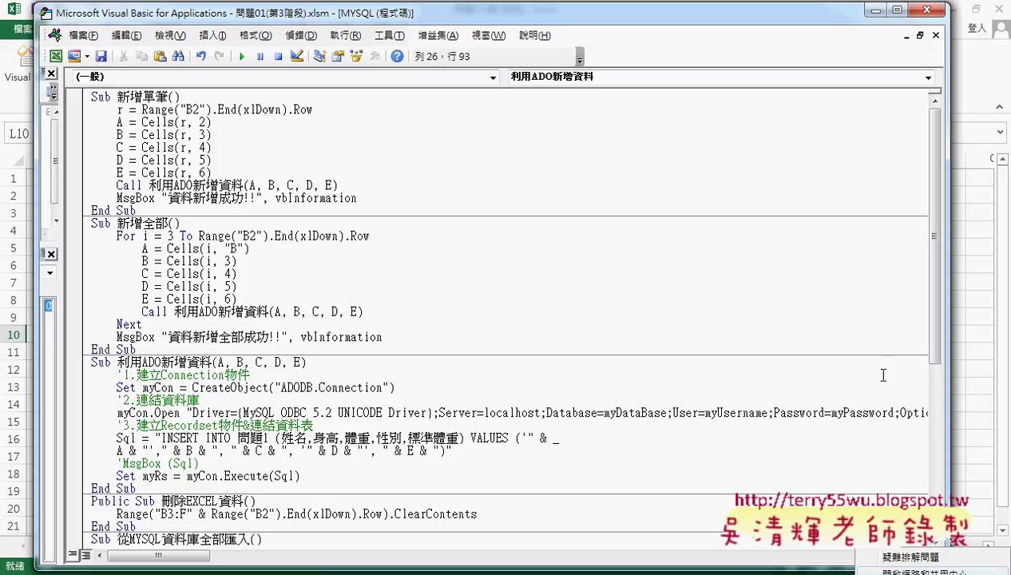
drag(945, 377, 989, 369)
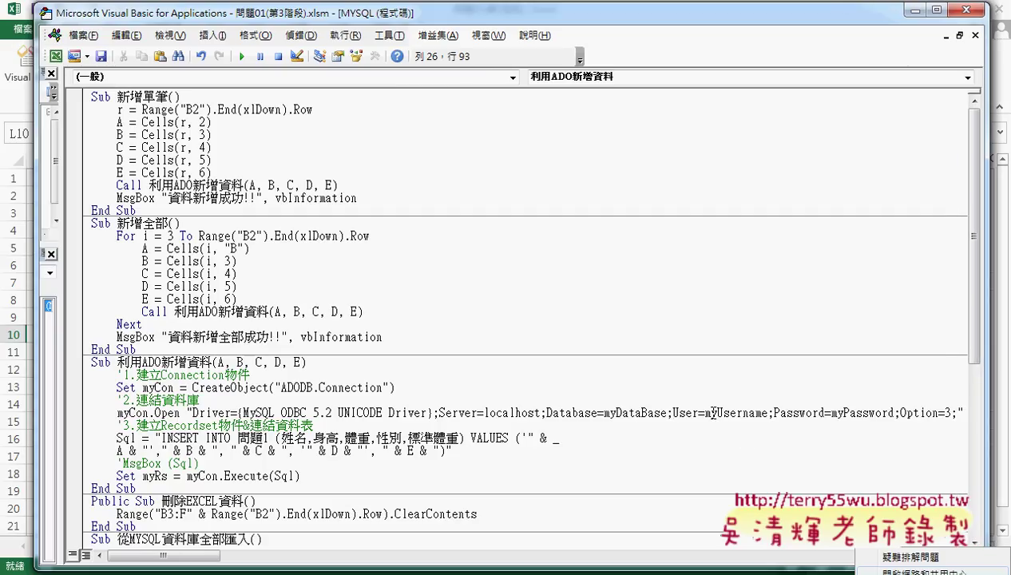
drag(604, 412, 668, 414)
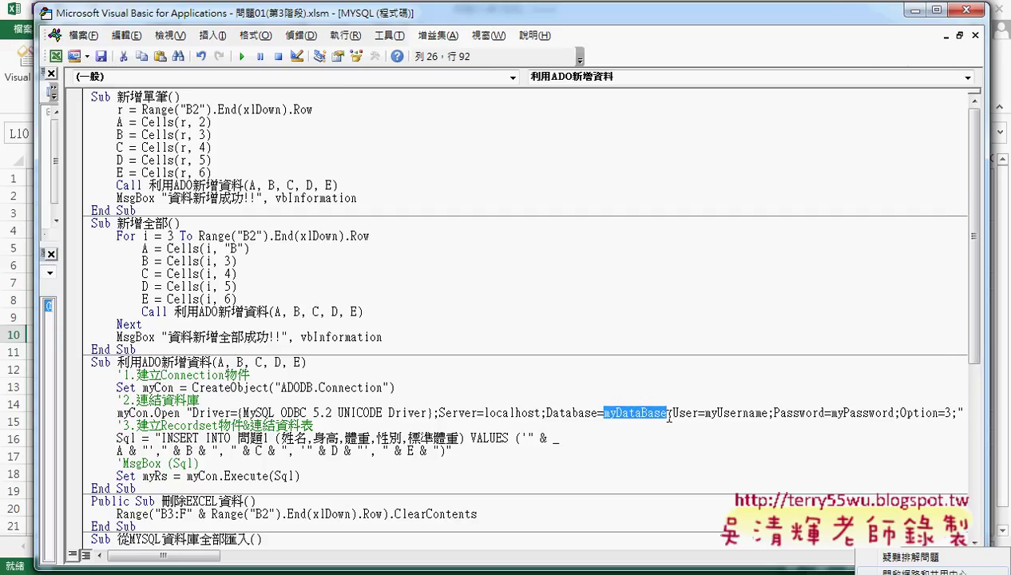
drag(485, 413, 542, 413)
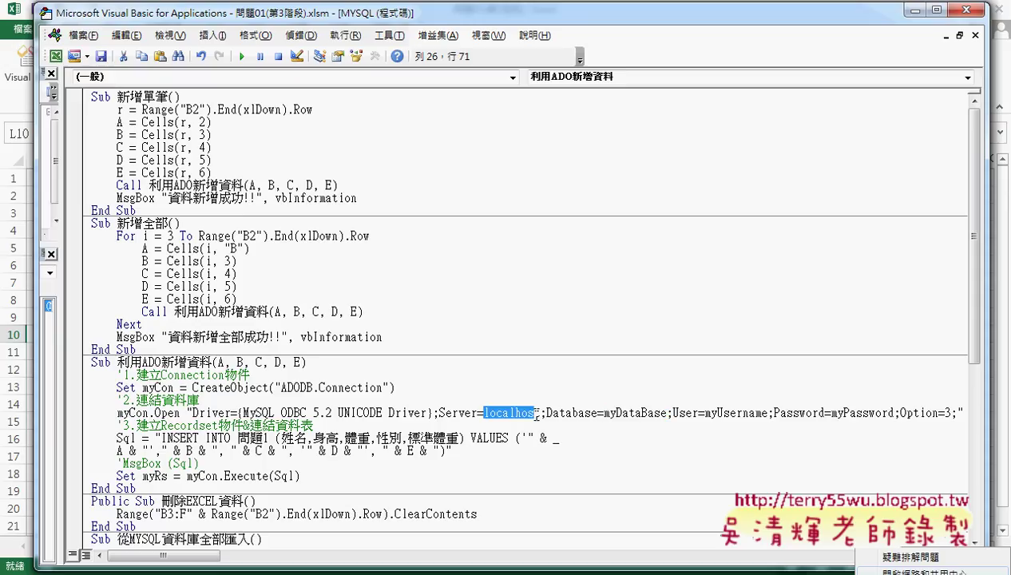
text(2)
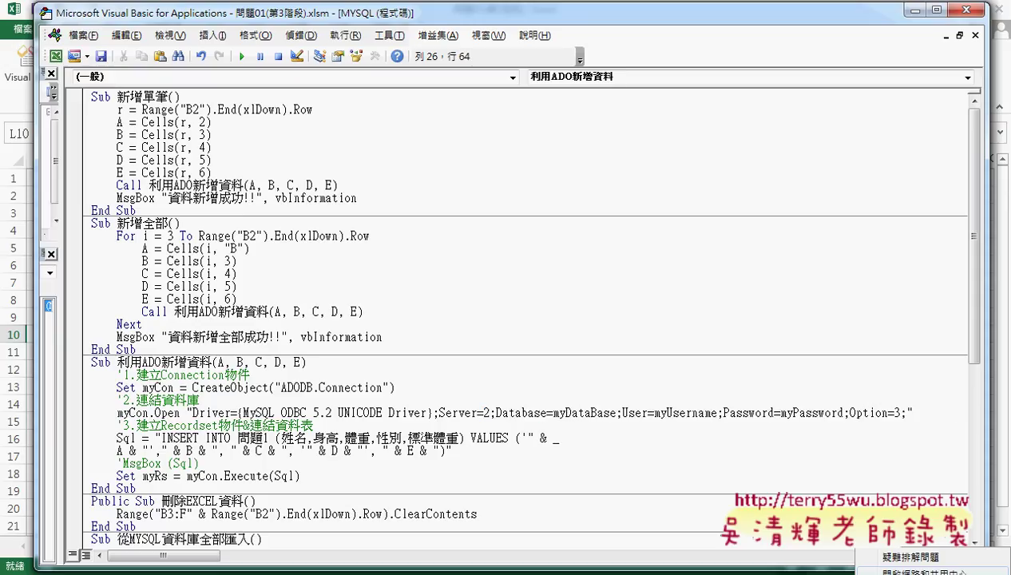
text(7.0.0.)
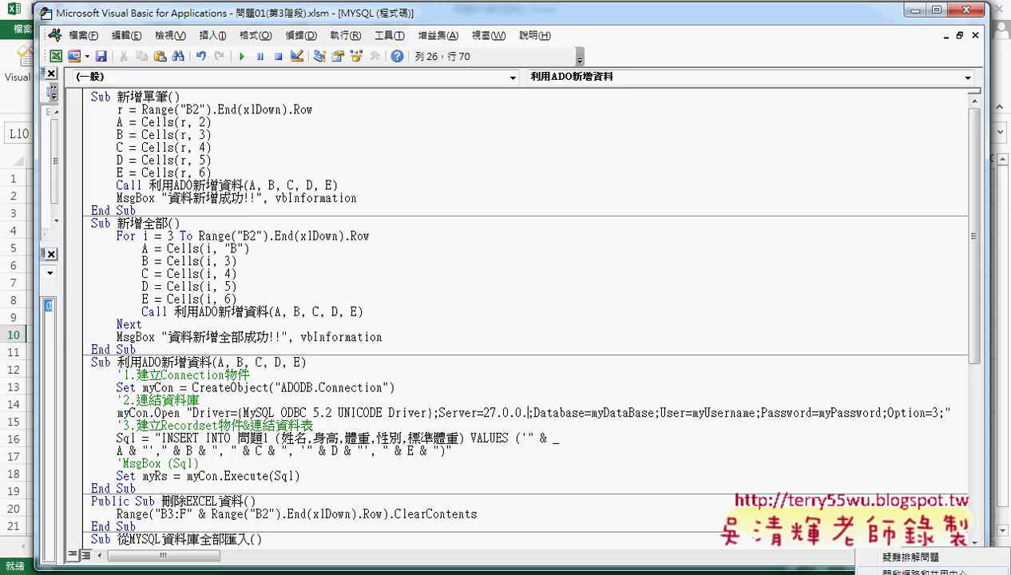
text(1)
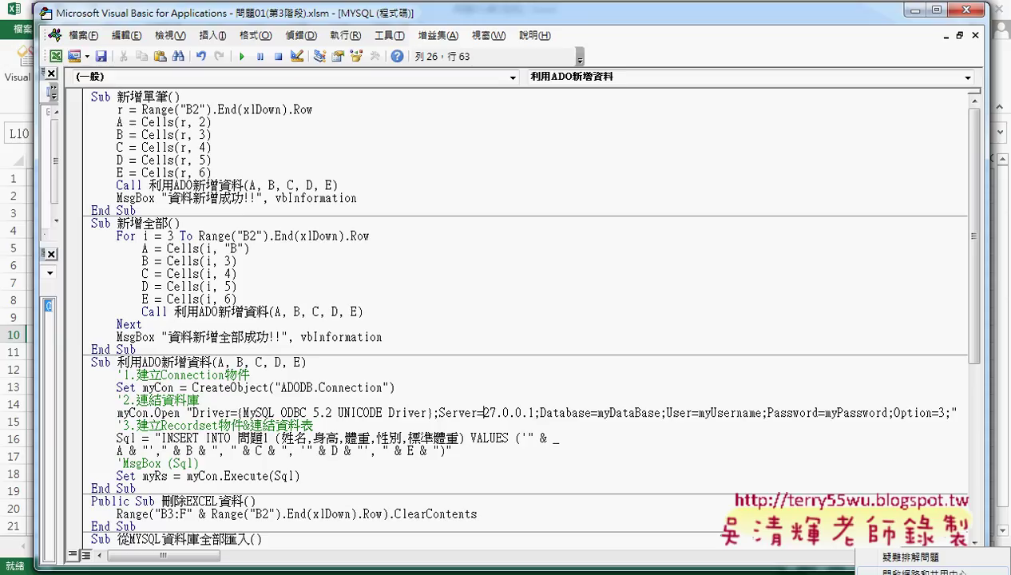
text(1)
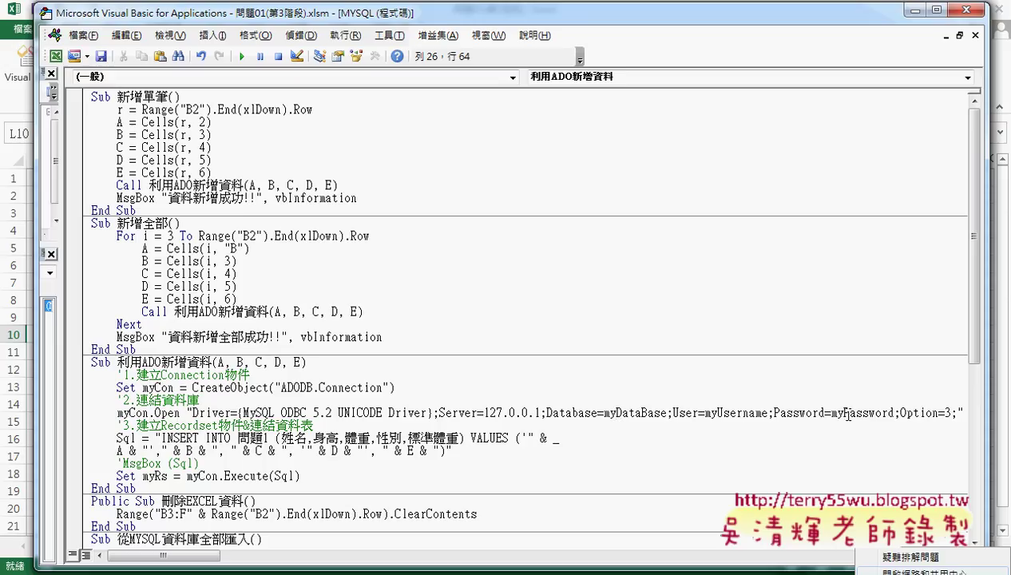
key(ctrl+z)
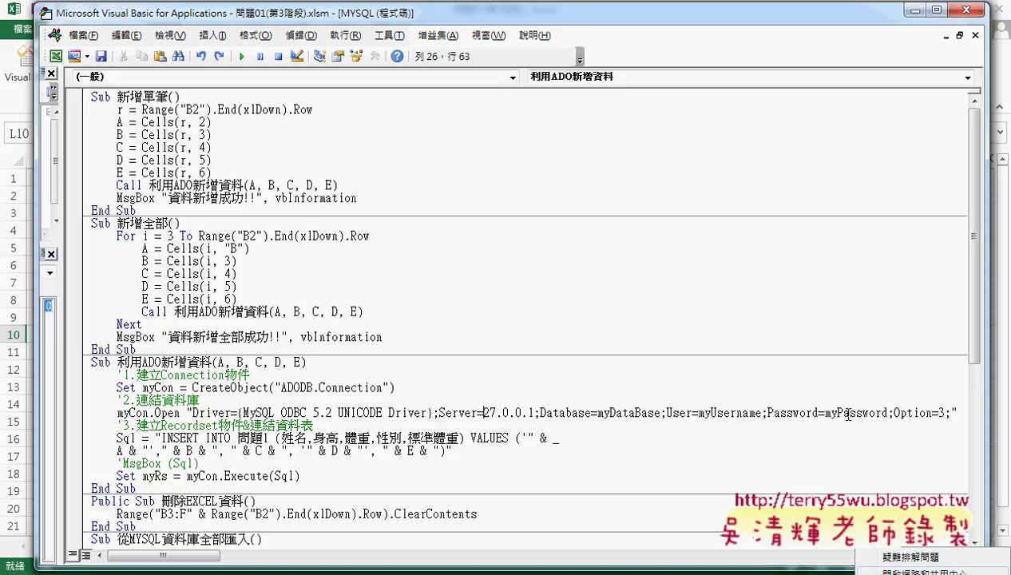
key(ctrl+z)
key(ctrl+z)
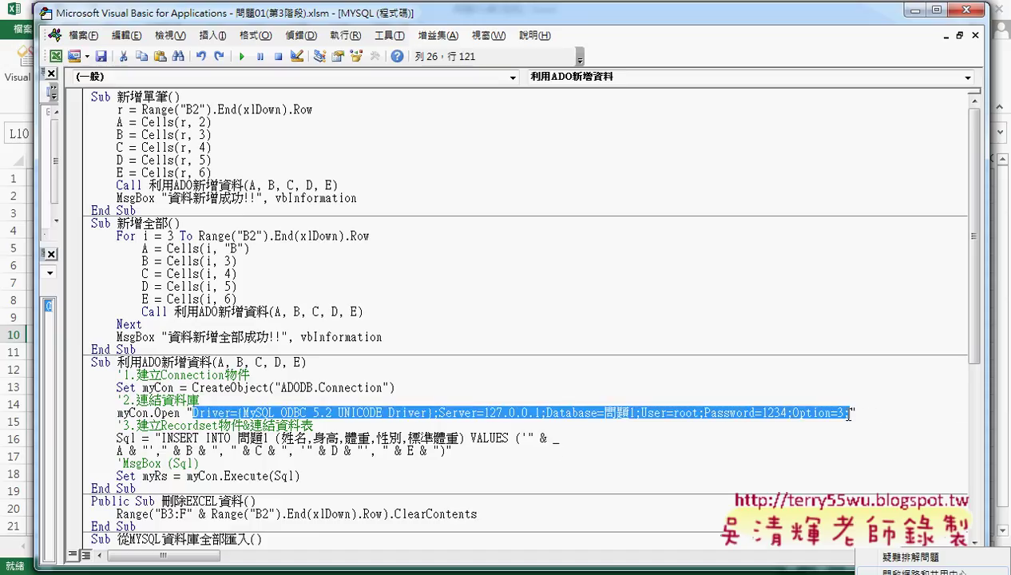
- Set a breakpoint on the Set myRs = myCon.Execute(Sql) line, then reveal the worksheet
click(511, 408)
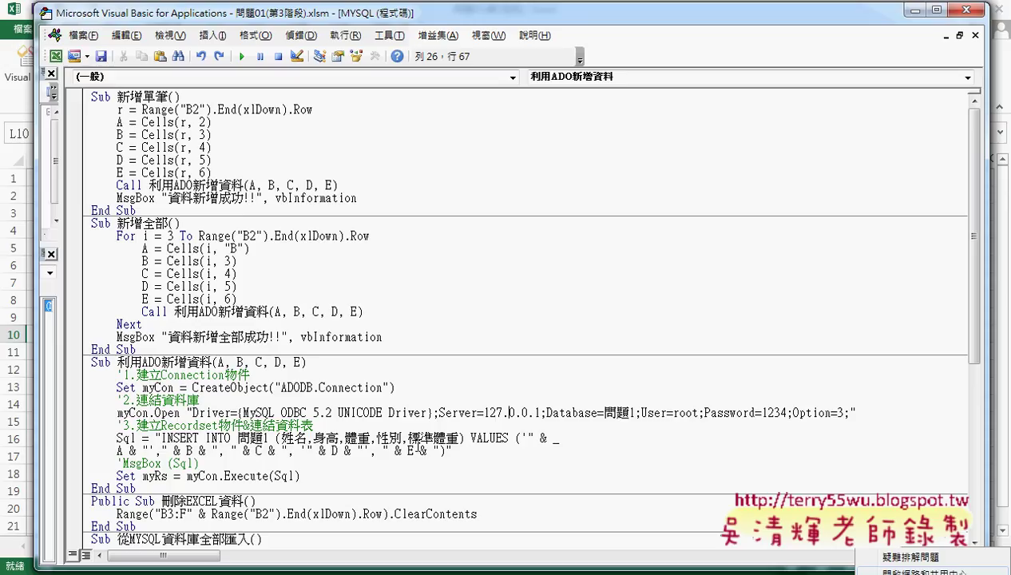
click(224, 477)
drag(225, 477, 275, 476)
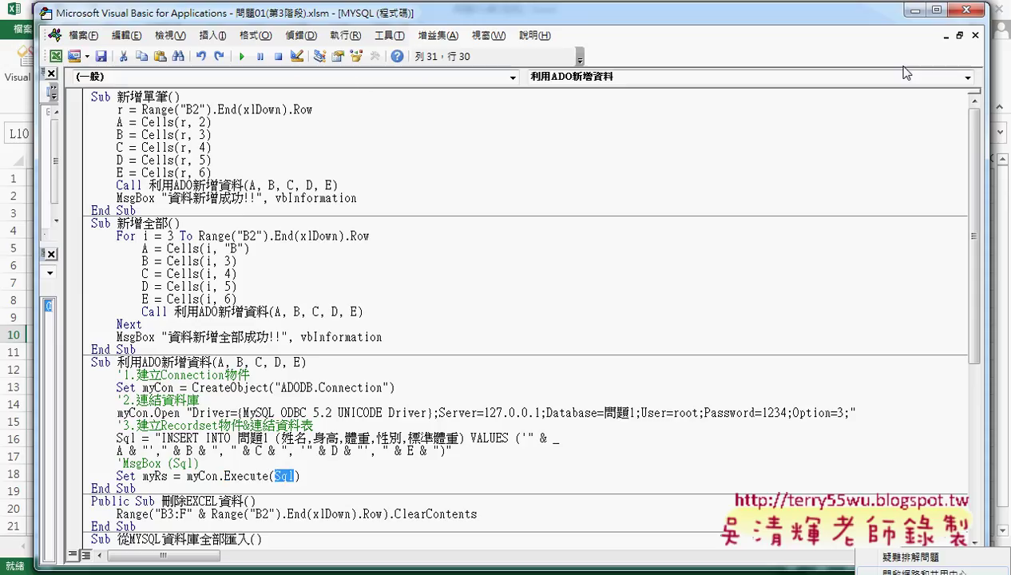
click(78, 476)
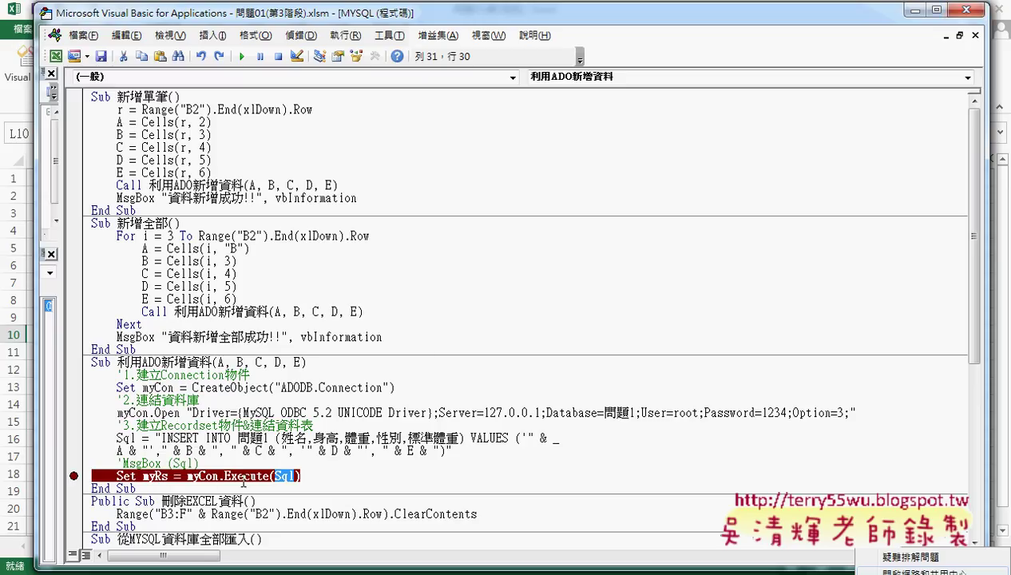
drag(428, 26, 534, 36)
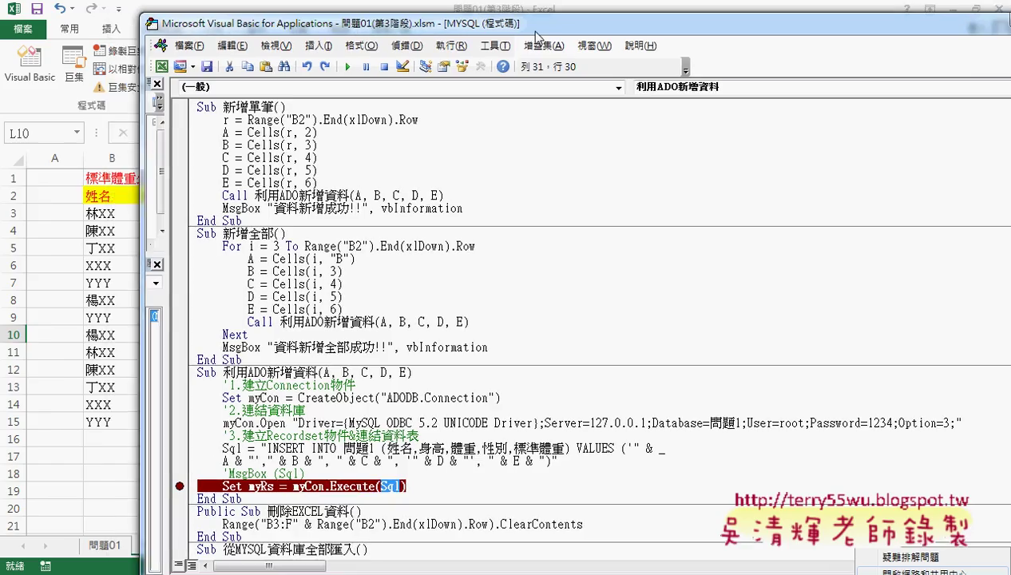
- Launch the 新增單筆 macro from the Excel sheet and highlight Open in the connection line
click(79, 363)
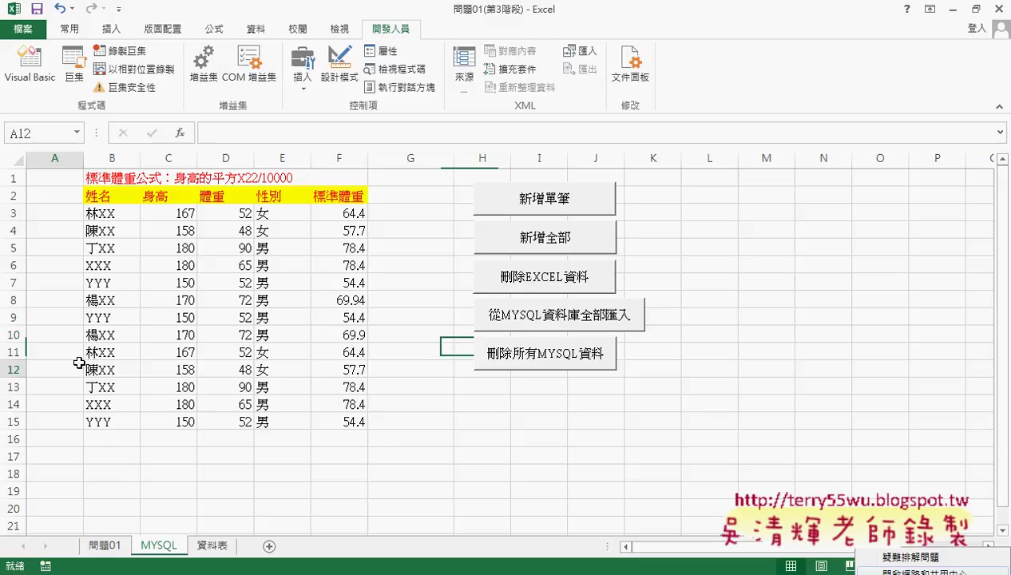
click(559, 204)
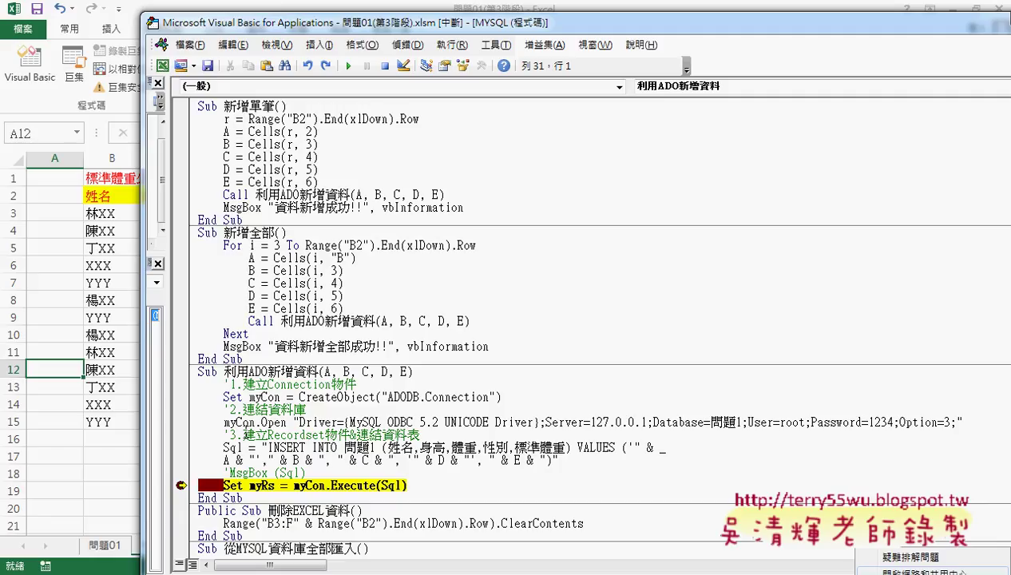
drag(261, 422, 286, 422)
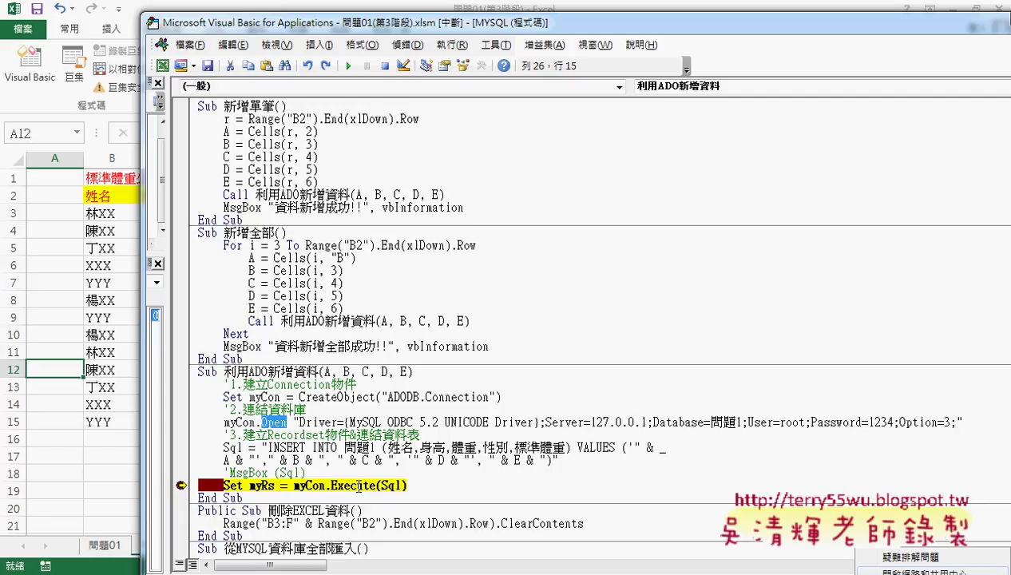
- Step the INSERT through to the 資料新增成功!! message, finish the macro, and return to the connection-strings page
key(F8)
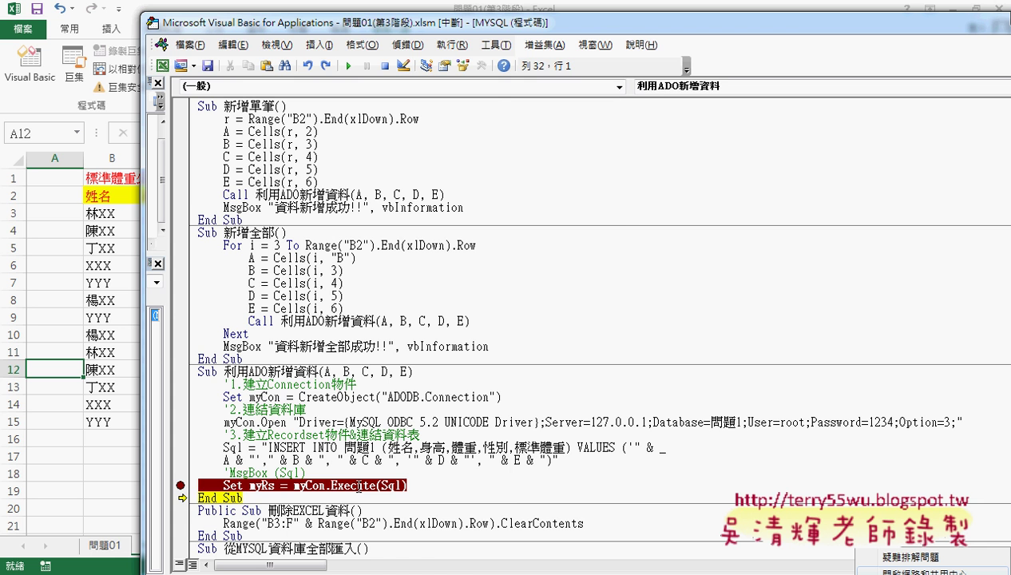
key(F8)
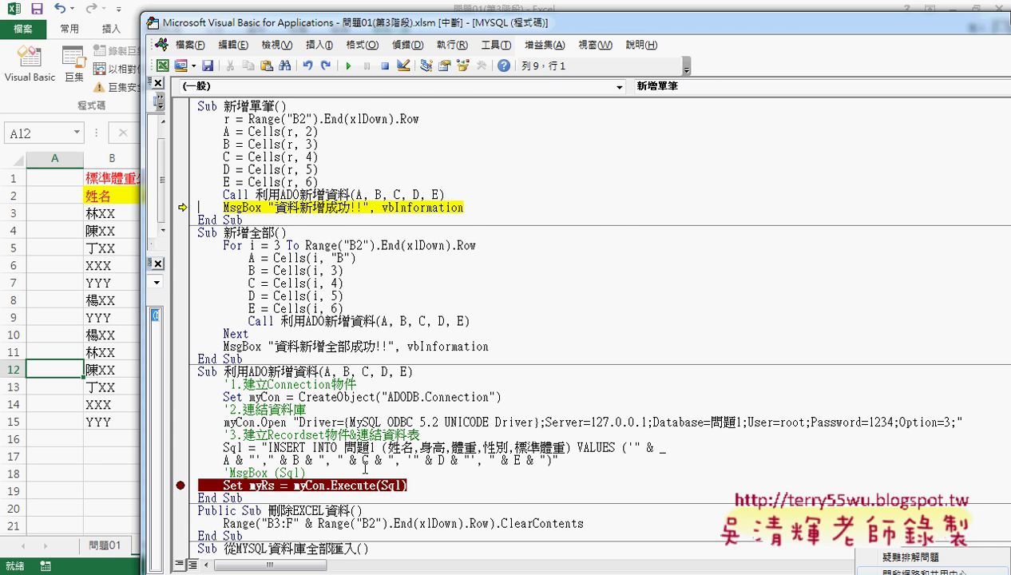
key(F8)
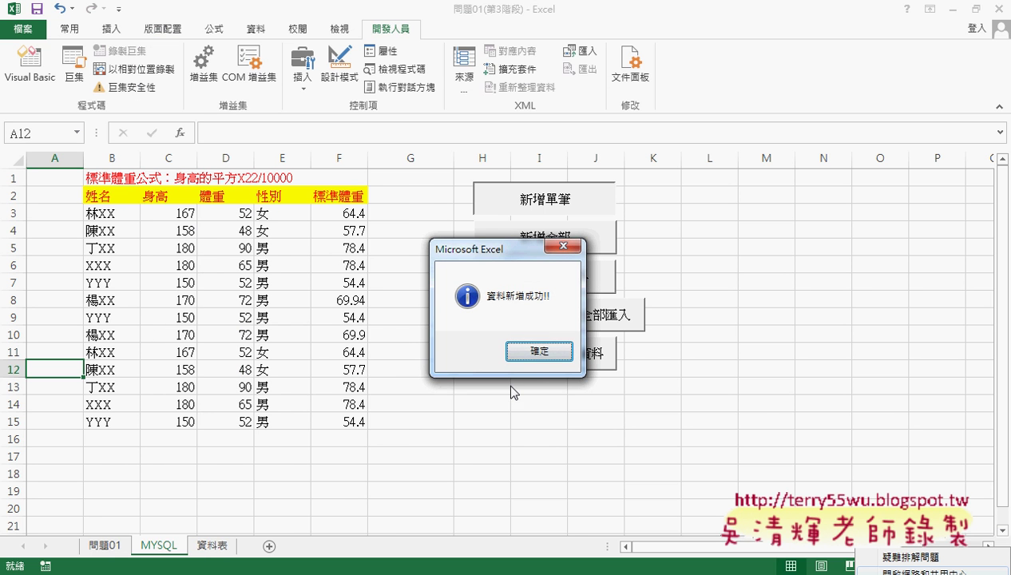
click(538, 351)
click(349, 65)
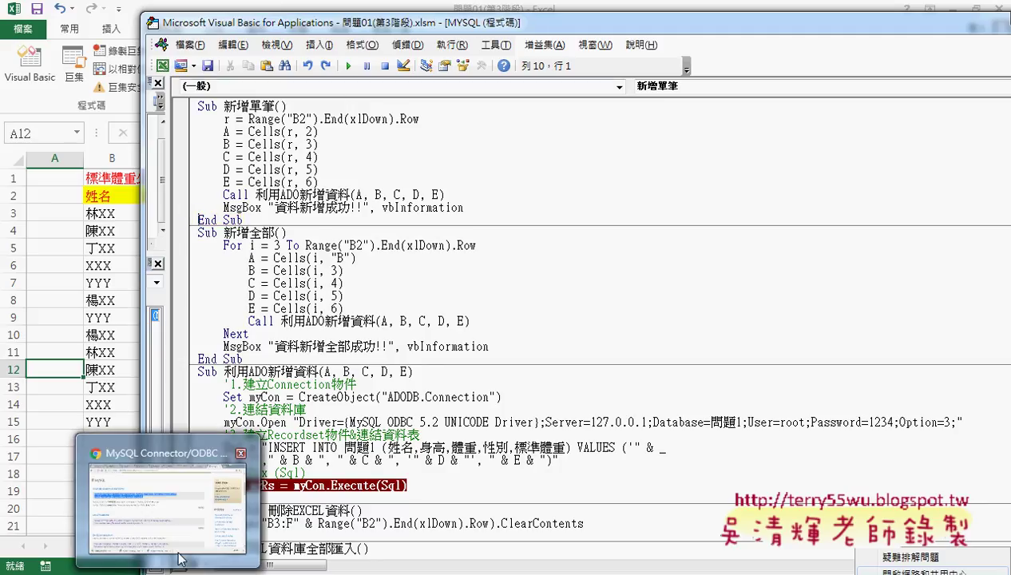
click(181, 559)
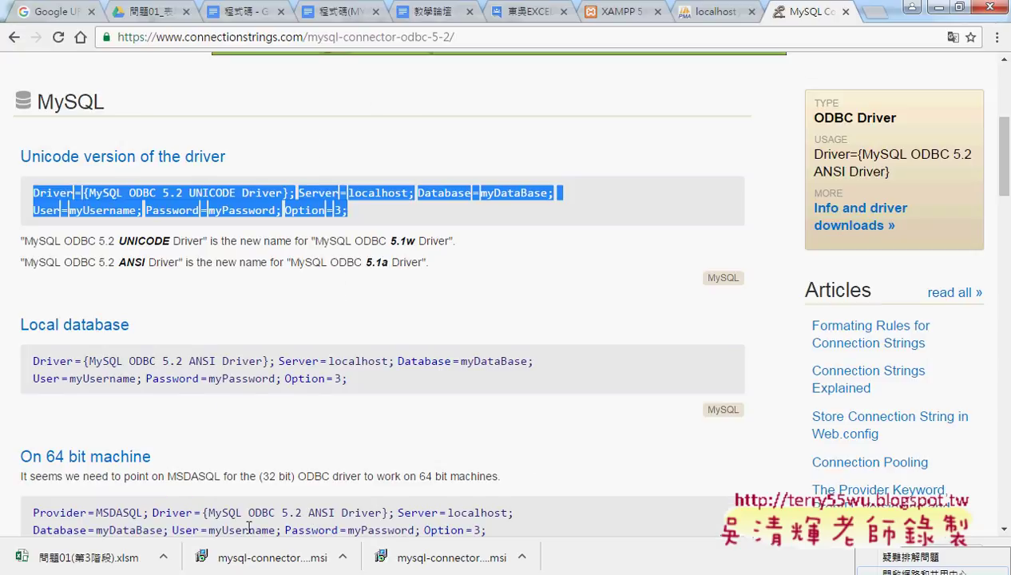
- Confirm in phpMyAdmin that table 問題1 has the new row (150, 52, 54.4), then return to 程式碼(MYSQL)
click(711, 12)
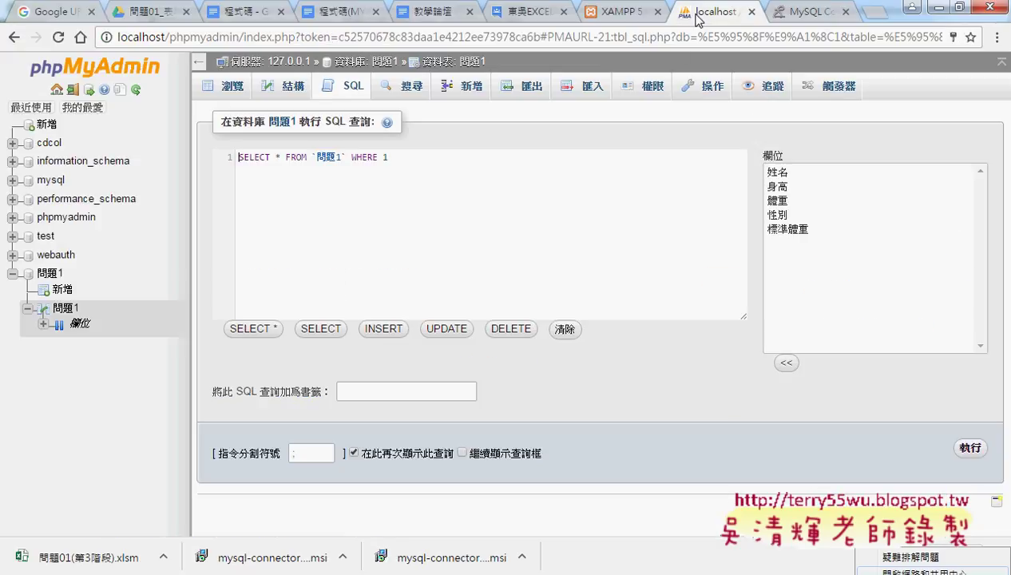
click(68, 314)
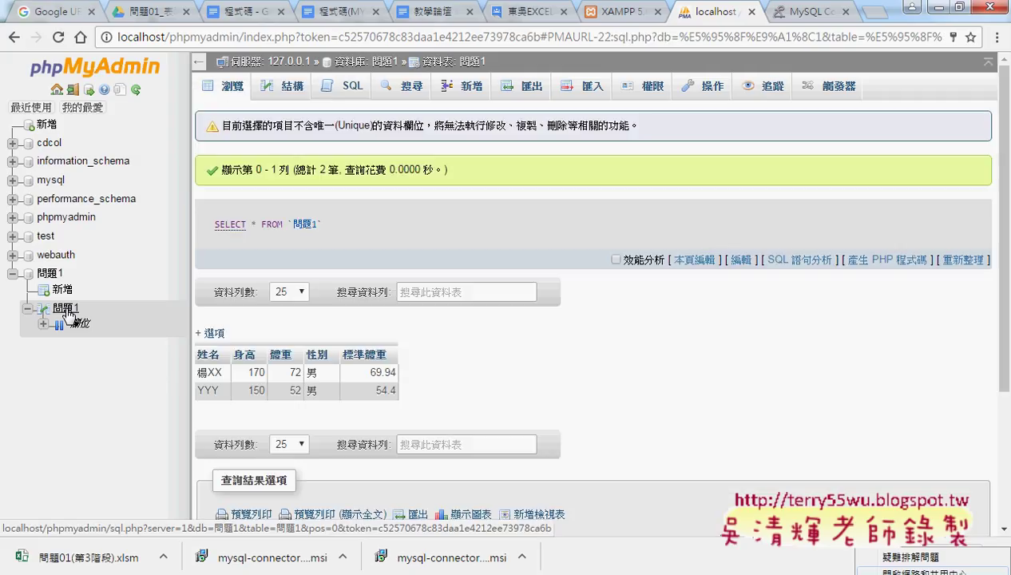
mouse_move(63, 326)
mouse_down()
mouse_move(50, 331)
mouse_move(189, 396)
mouse_move(284, 380)
mouse_move(391, 384)
mouse_move(406, 403)
mouse_move(212, 409)
mouse_up()
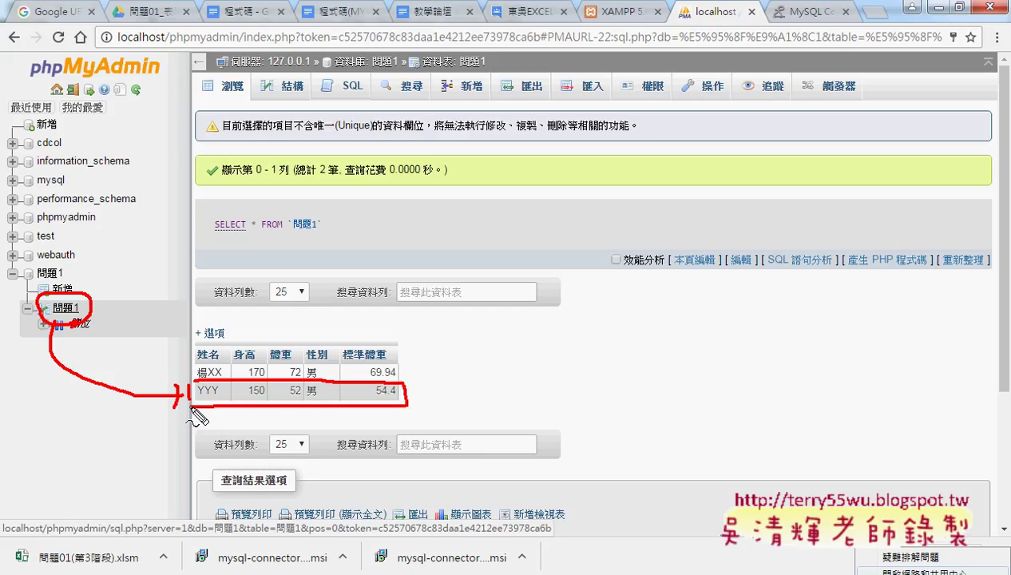
key(Escape)
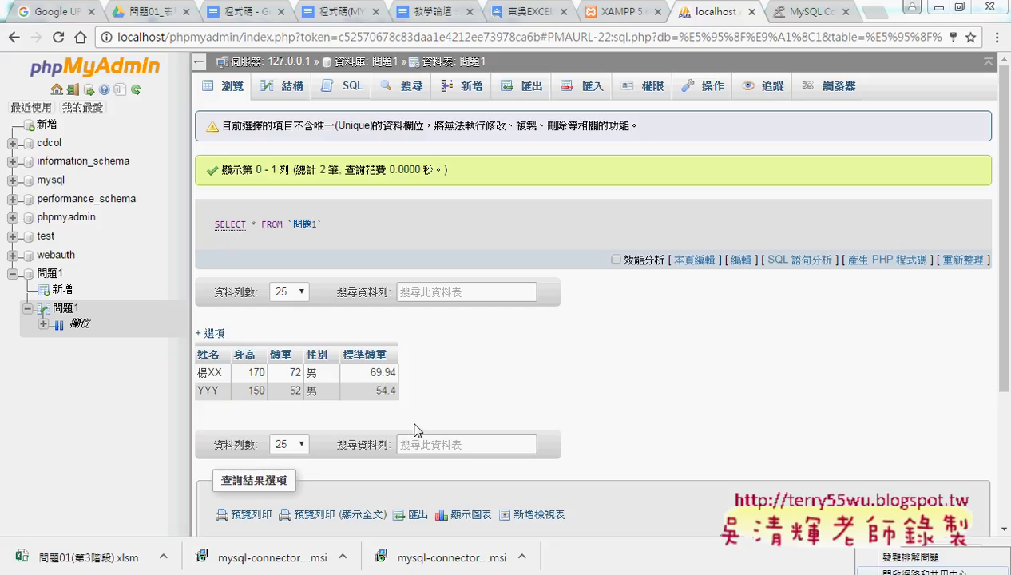
click(342, 10)
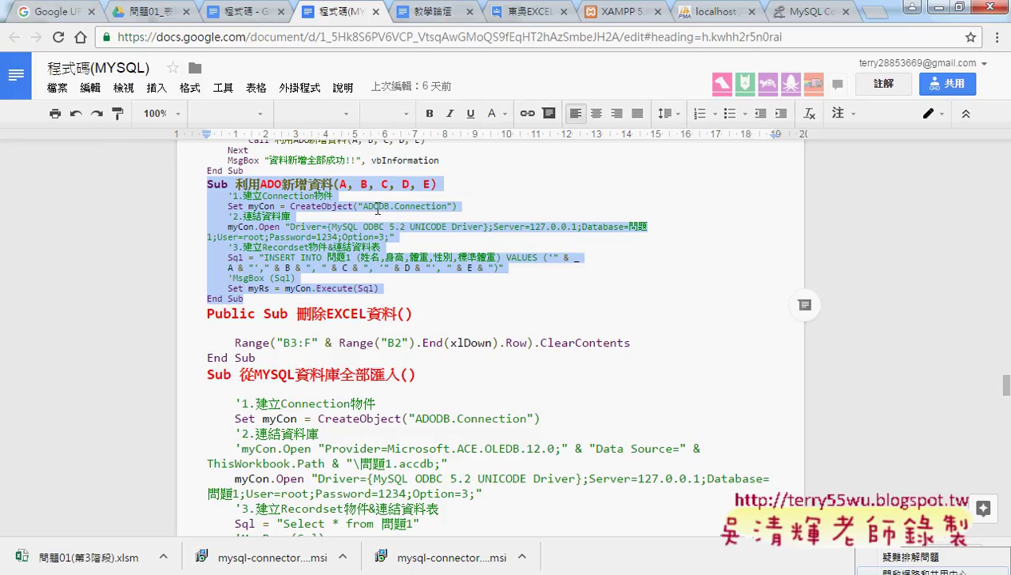
scroll(389, 226, up, 2)
scroll(388, 226, up, 2)
scroll(388, 226, up, 1)
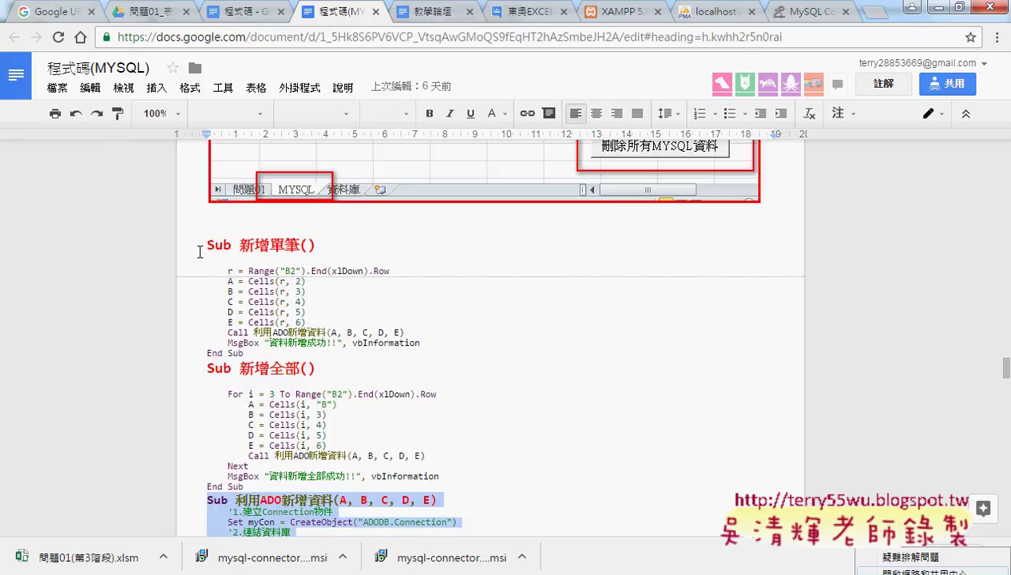
drag(200, 252, 431, 352)
scroll(424, 344, down, 2)
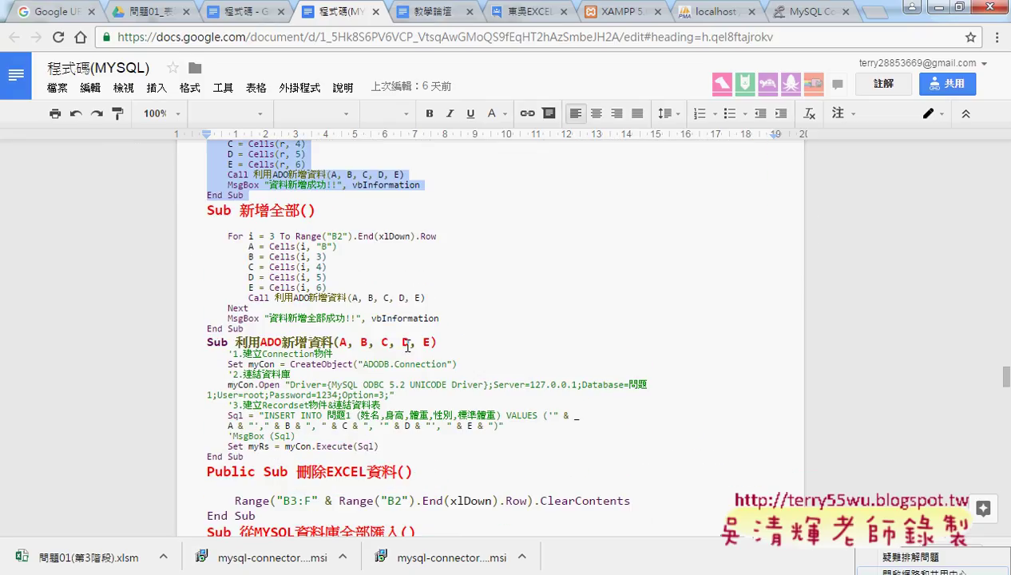
drag(201, 342, 315, 455)
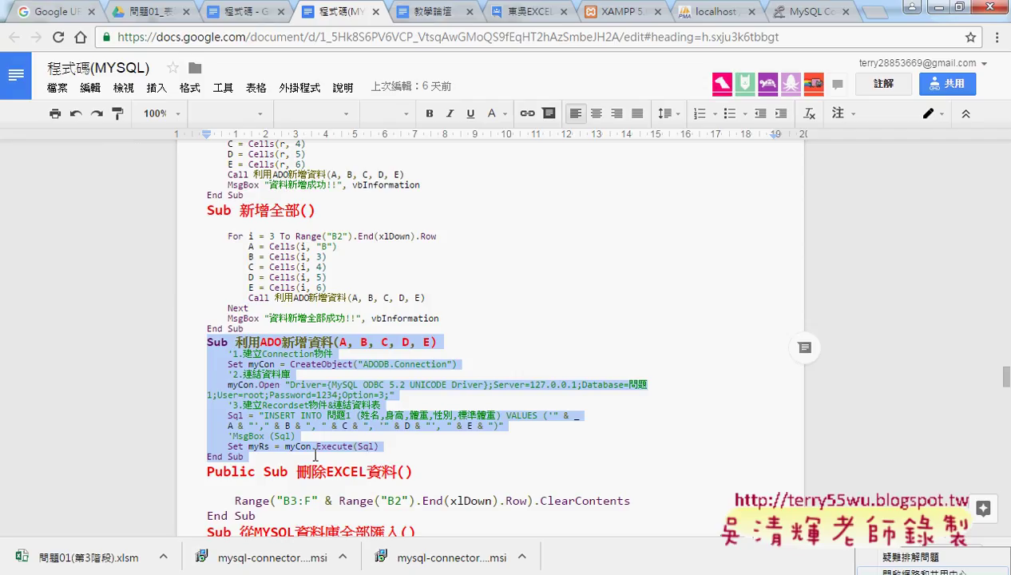
- Scroll up the notes to the 1.完成畫面 heading and the finished worksheet screenshot
scroll(316, 455, up, 2)
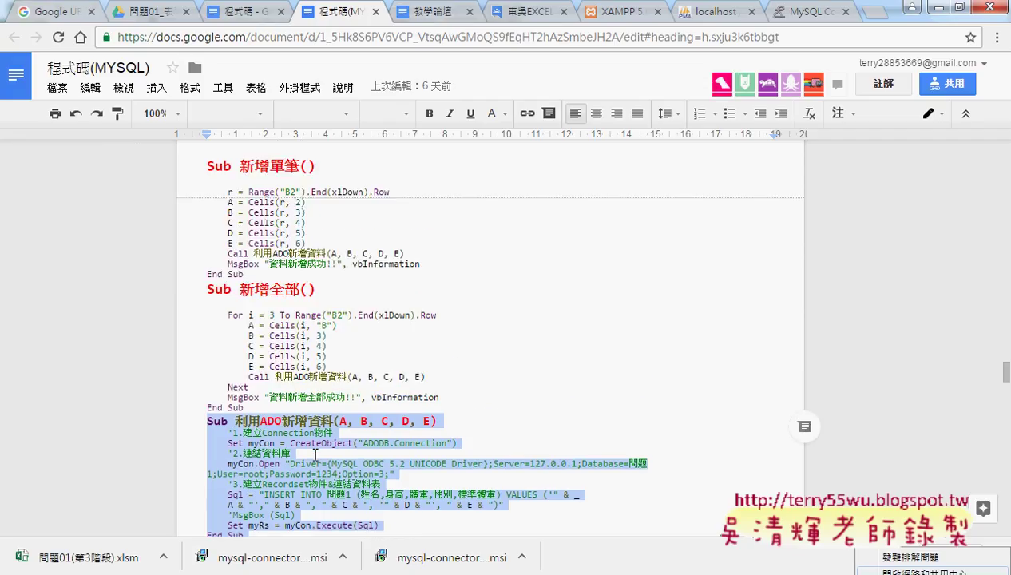
scroll(316, 455, up, 2)
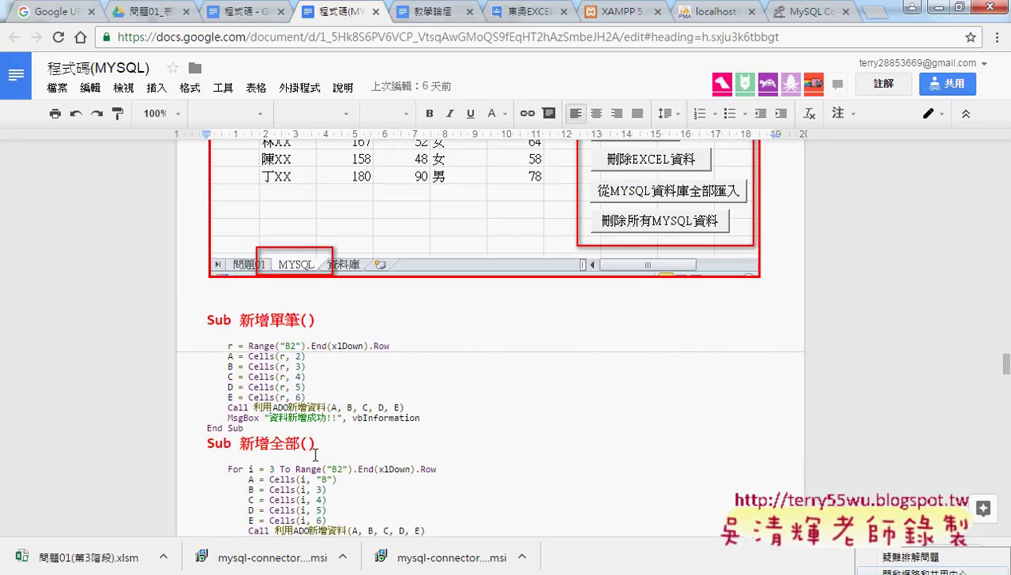
scroll(316, 456, up, 1)
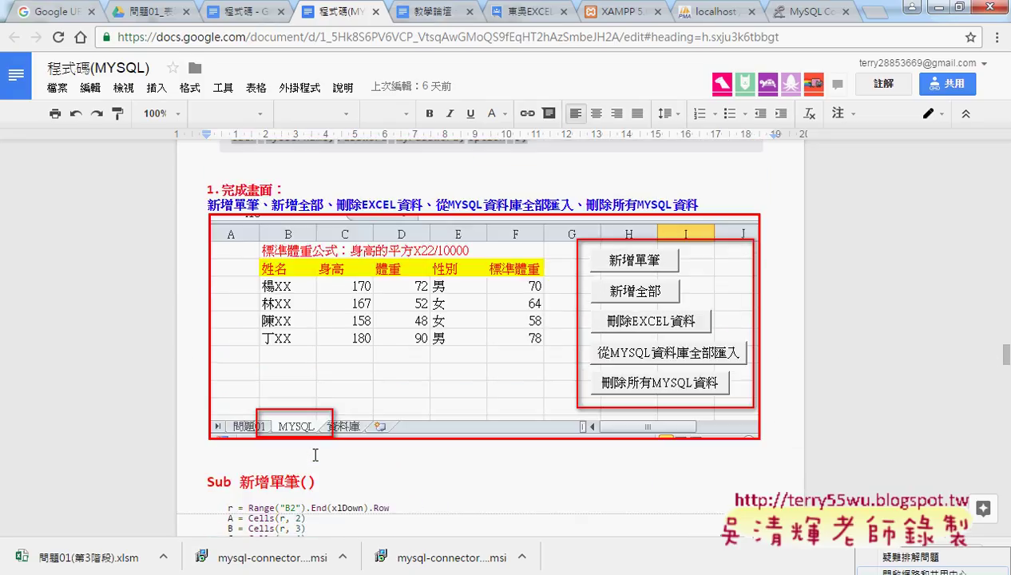